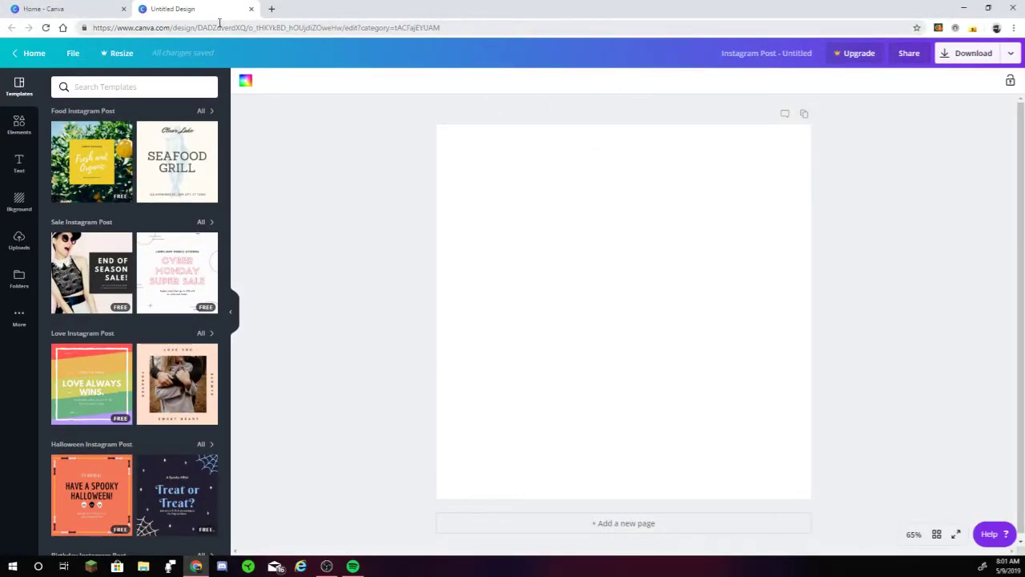
left_click(86, 9)
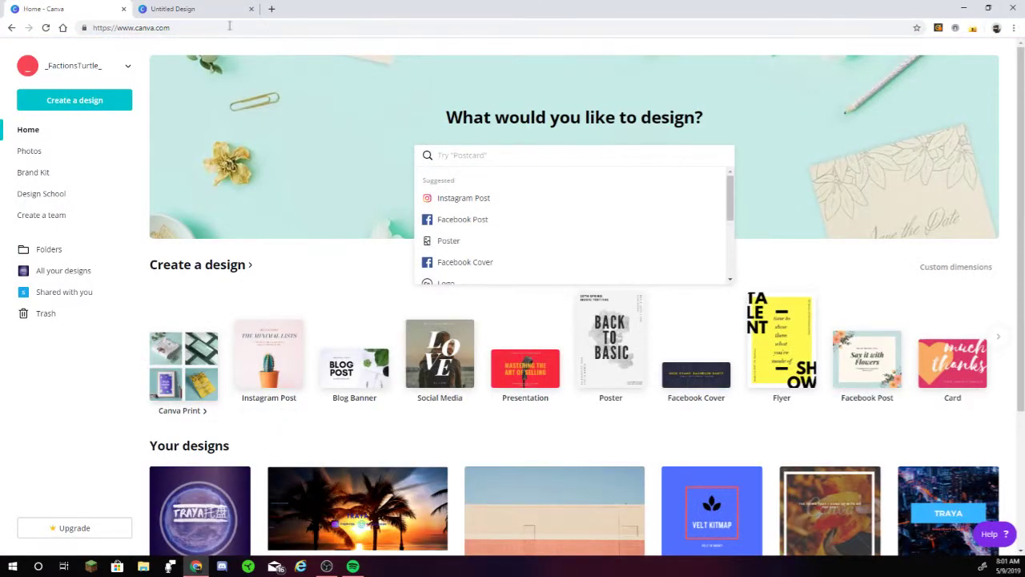
left_click(190, 6)
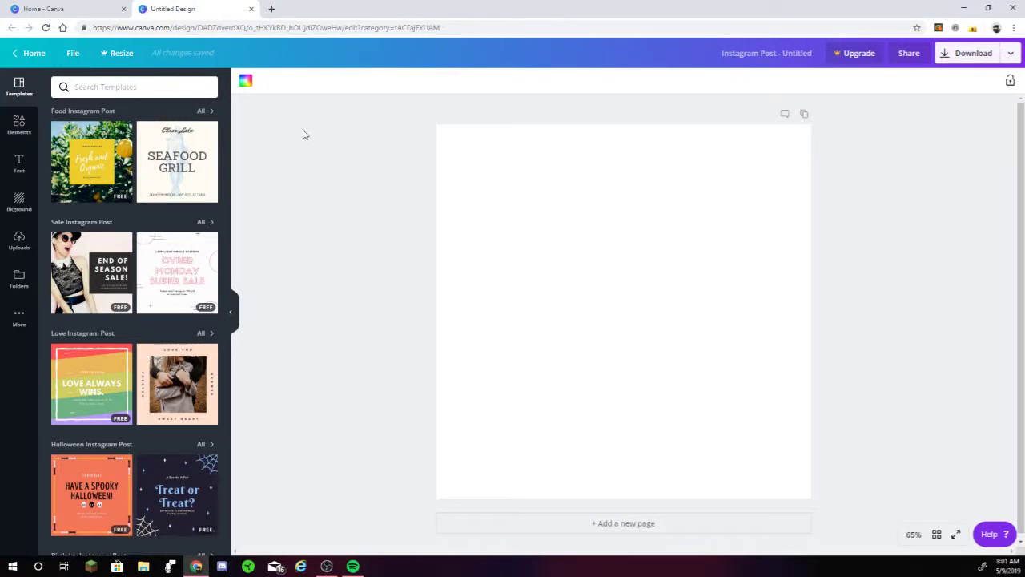
left_click(13, 130)
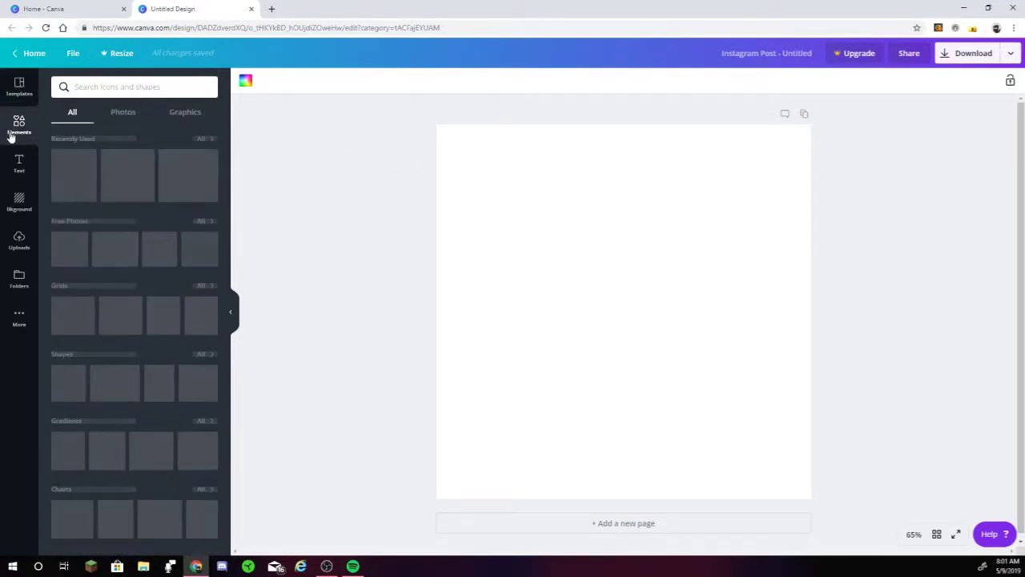
left_click(147, 85)
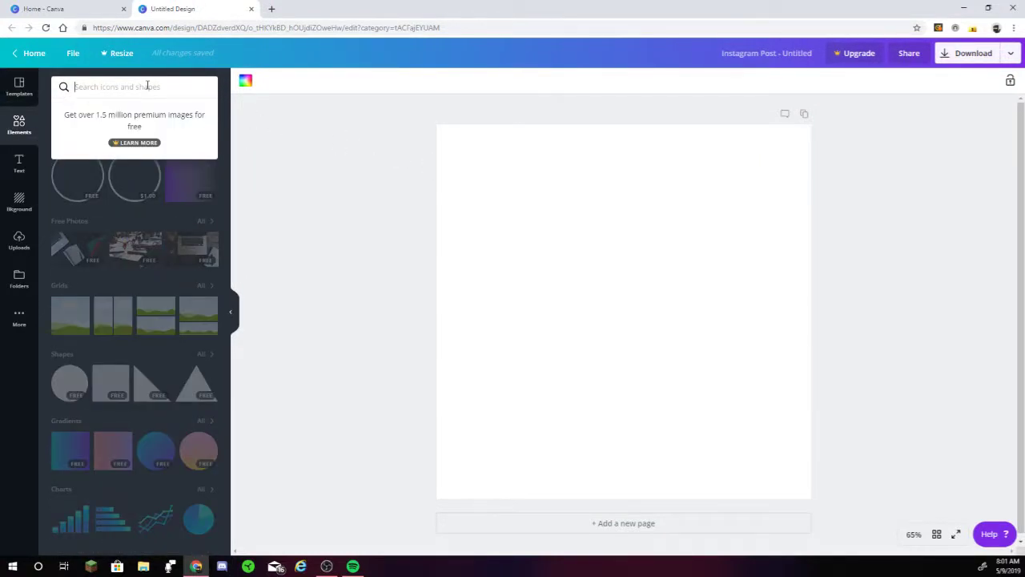
Look through the available background images for one that suits the blank Instagram post
left_click(18, 201)
scroll(157, 142, "down", 2)
scroll(157, 142, "down", 5)
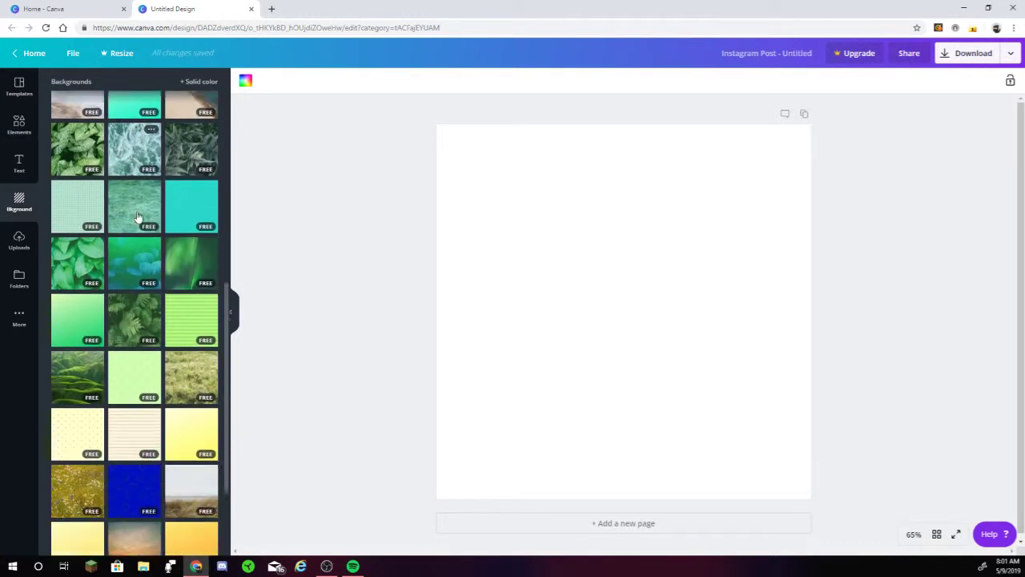
scroll(136, 228, "down", 6)
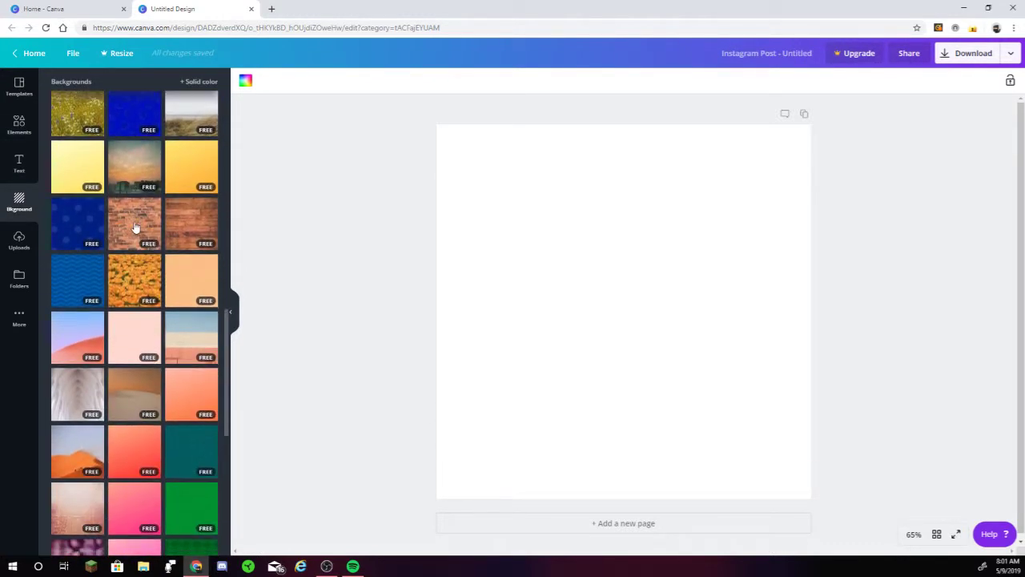
scroll(134, 228, "down", 6)
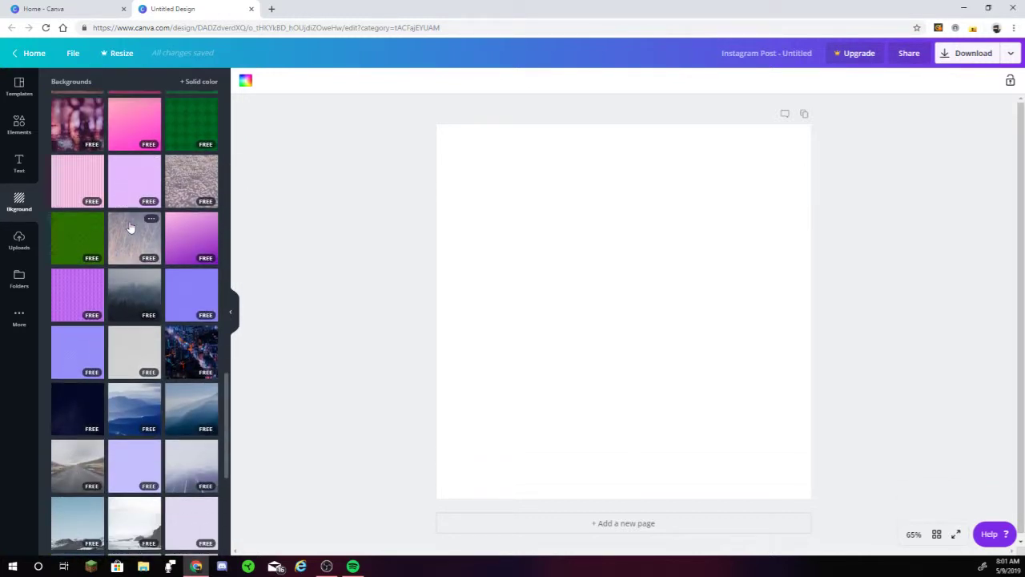
scroll(129, 240, "down", 6)
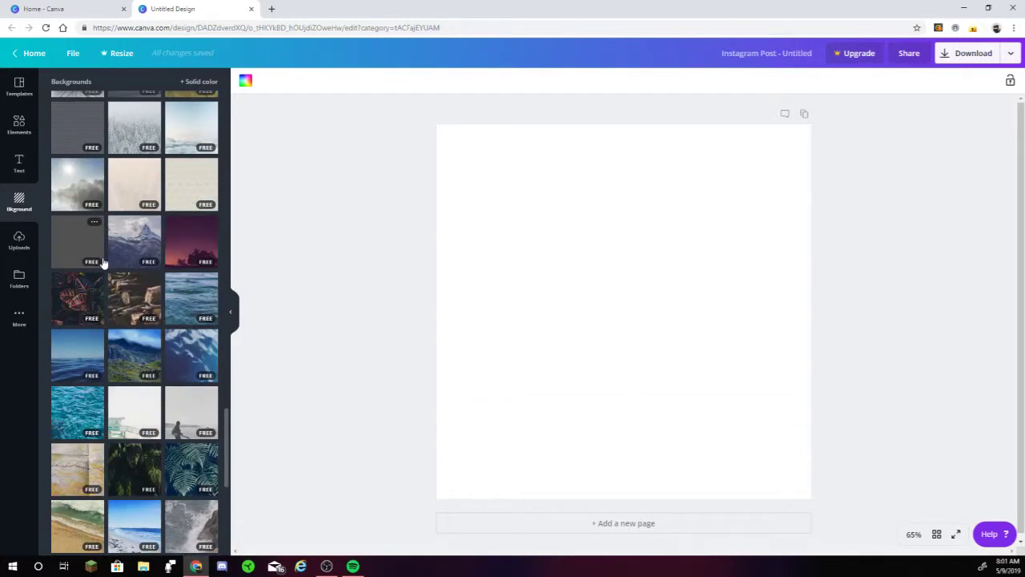
scroll(121, 337, "up", 15)
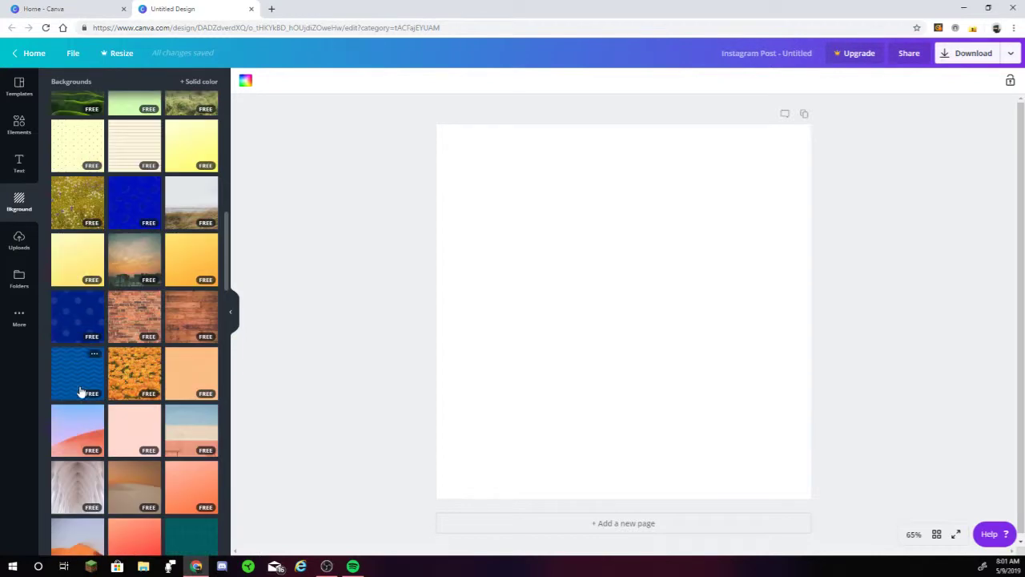
Search the elements for "purple beach" and look through the resulting images
left_click(18, 122)
left_click(114, 88)
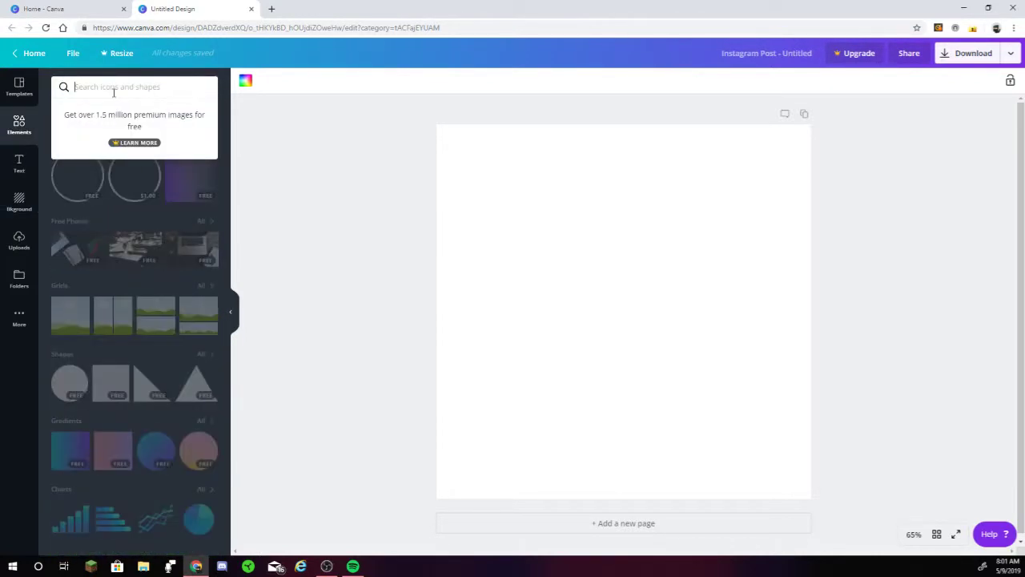
type("purple beach")
key("Return")
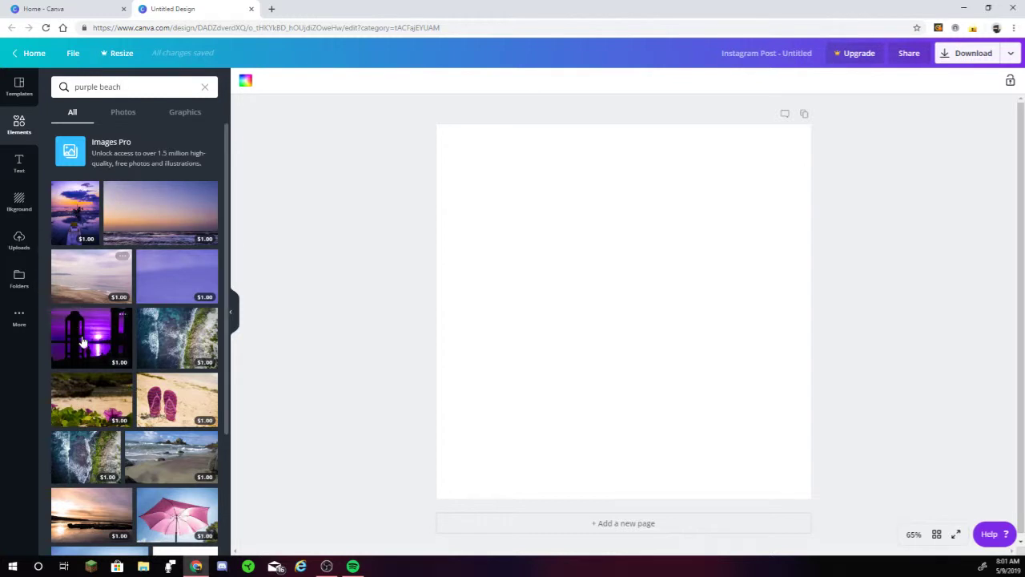
scroll(91, 347, "down", 10)
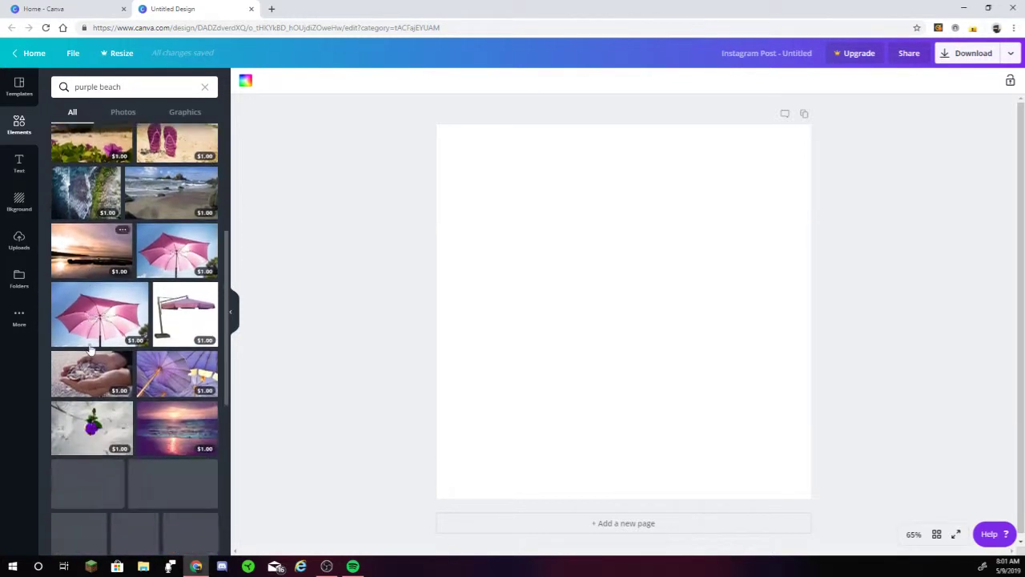
scroll(90, 346, "up", 10)
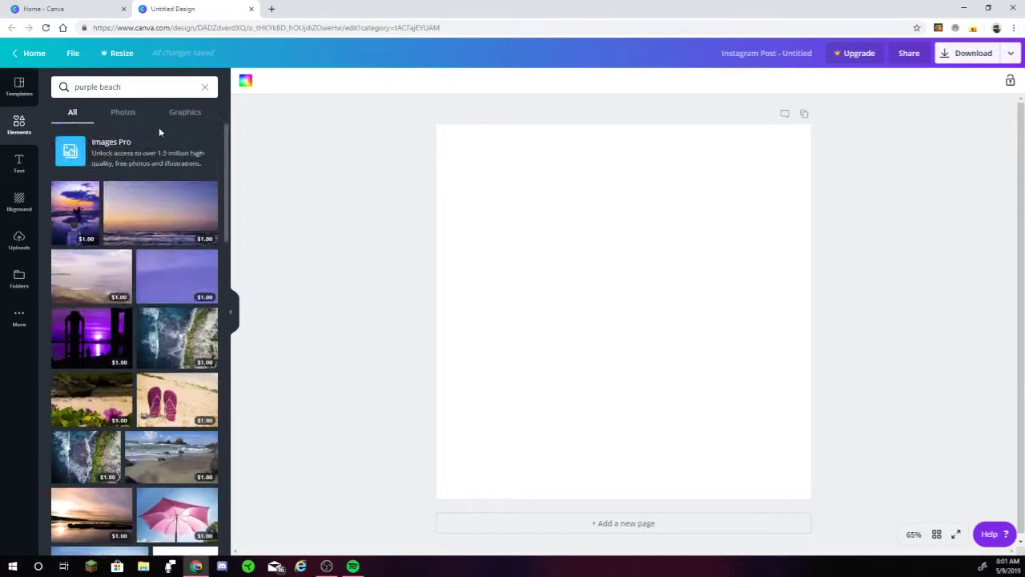
Change the elements search to "purple skyline"
left_click(140, 86)
key("BackSpace")
key("BackSpace")
key("BackSpace")
key("BackSpace")
type("s")
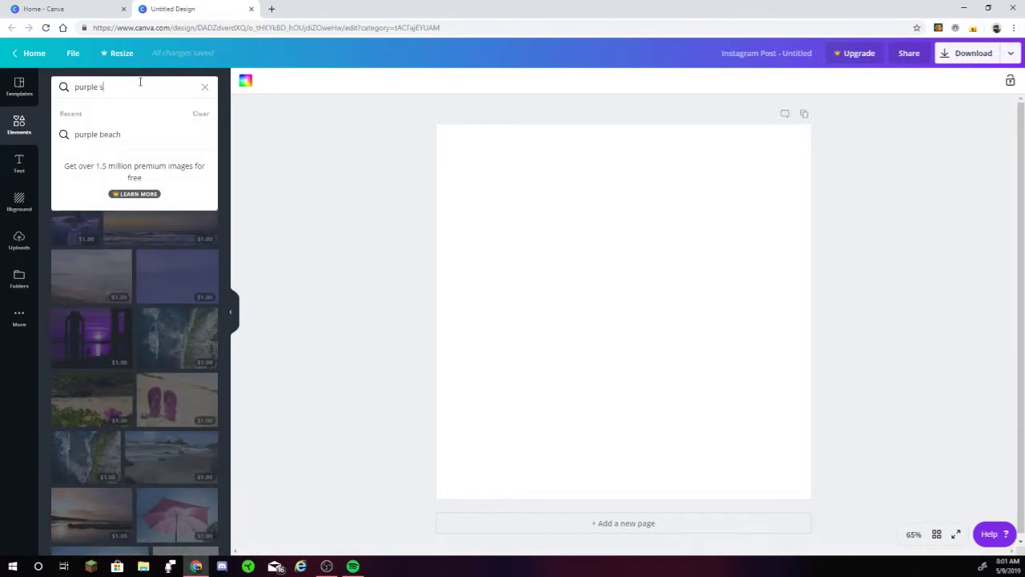
type("kyline")
key("Return")
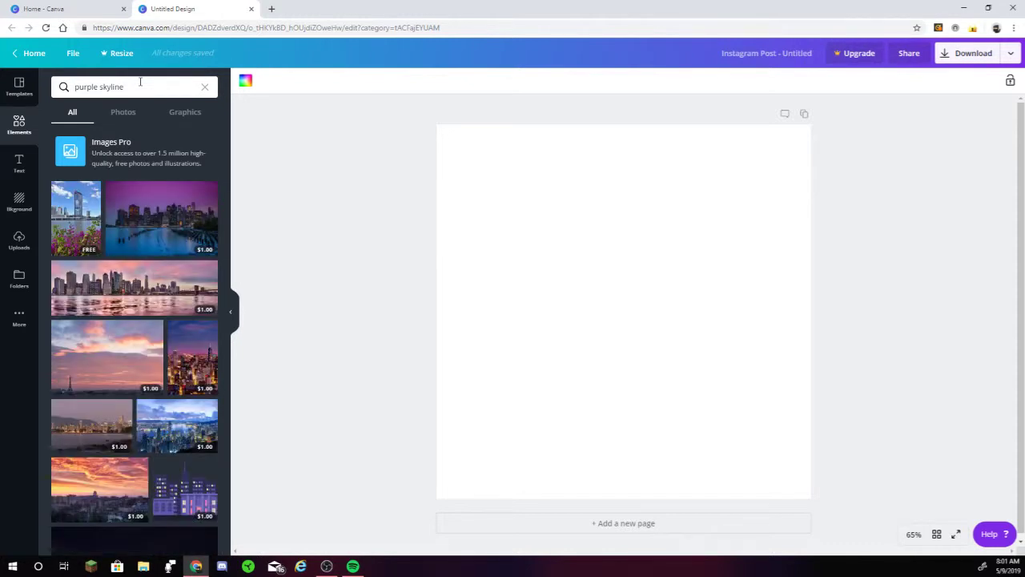
Replace the elements search term with "space"
key("BackSpace")
key("BackSpace")
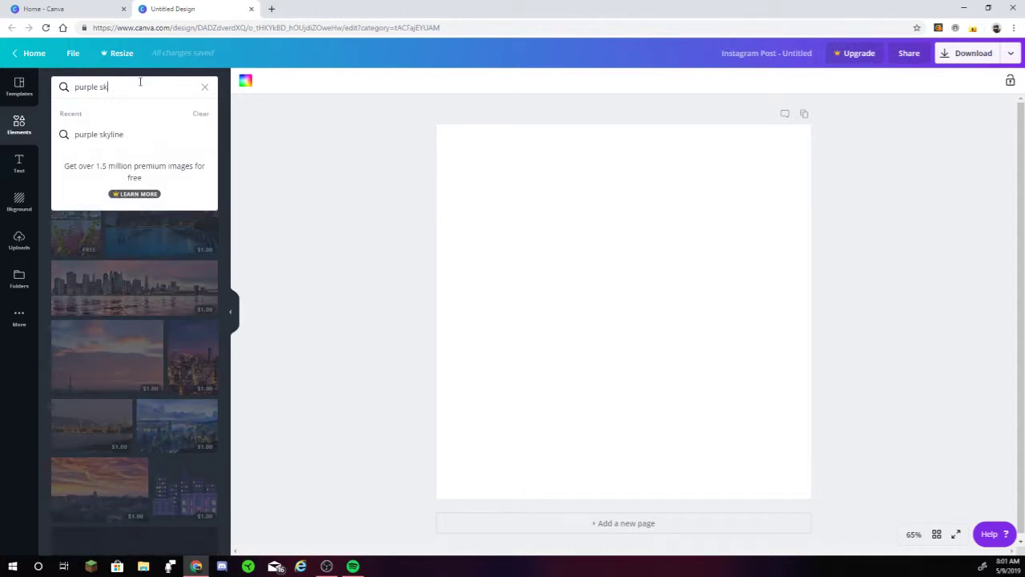
key("BackSpace")
key("BackSpace")
key("BackSpace")
key("BackSpace")
key("BackSpace")
key("BackSpace")
type("space")
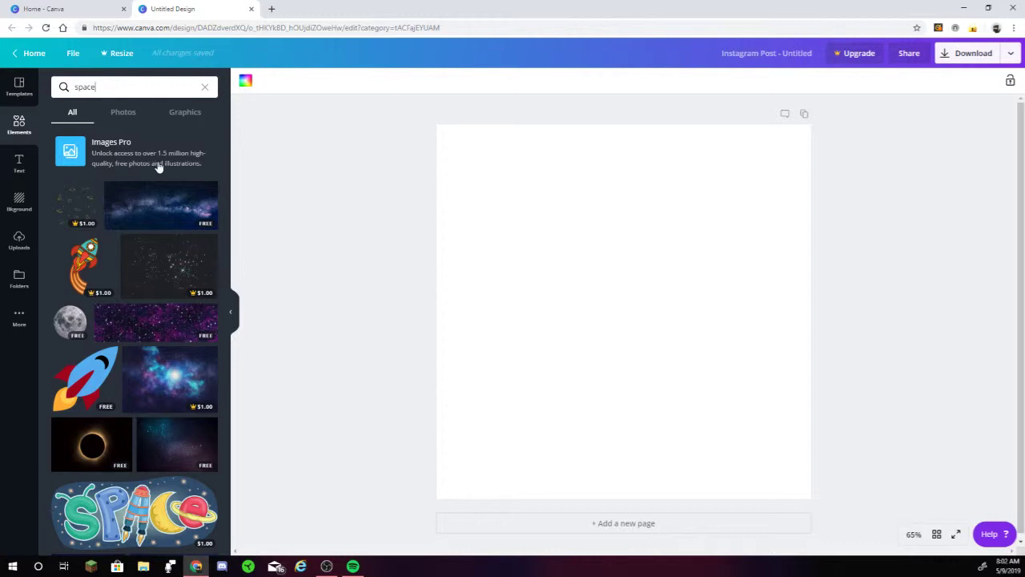
Examine the space images in the search results for a possible background photo
scroll(124, 325, "down", 2)
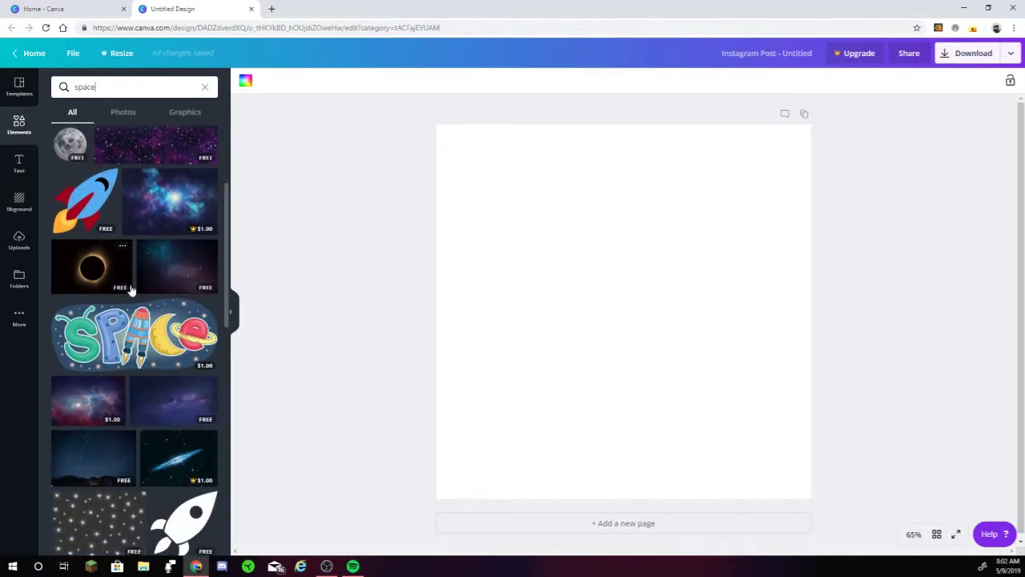
scroll(132, 290, "down", 1)
scroll(132, 286, "down", 5)
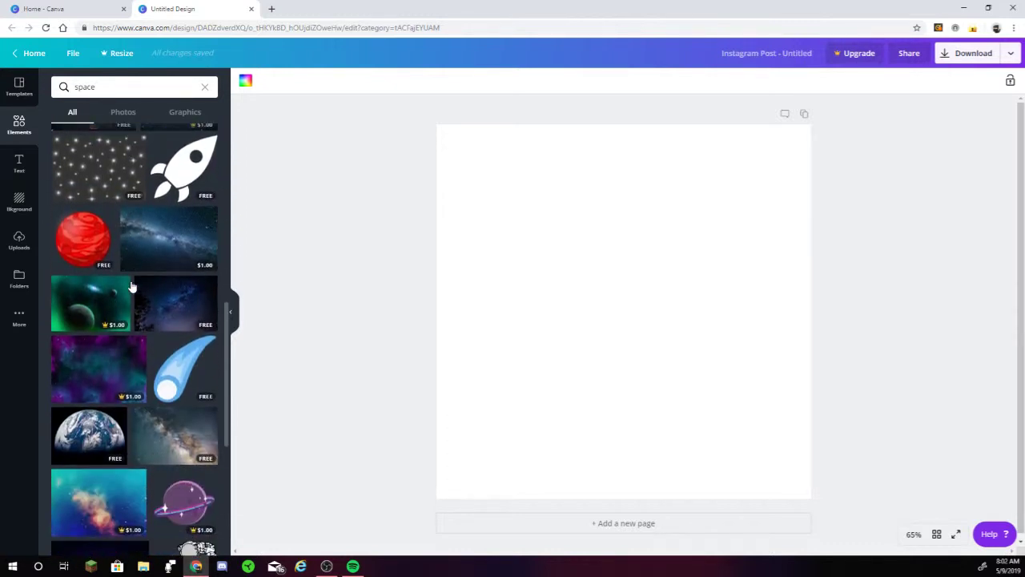
scroll(93, 286, "down", 3)
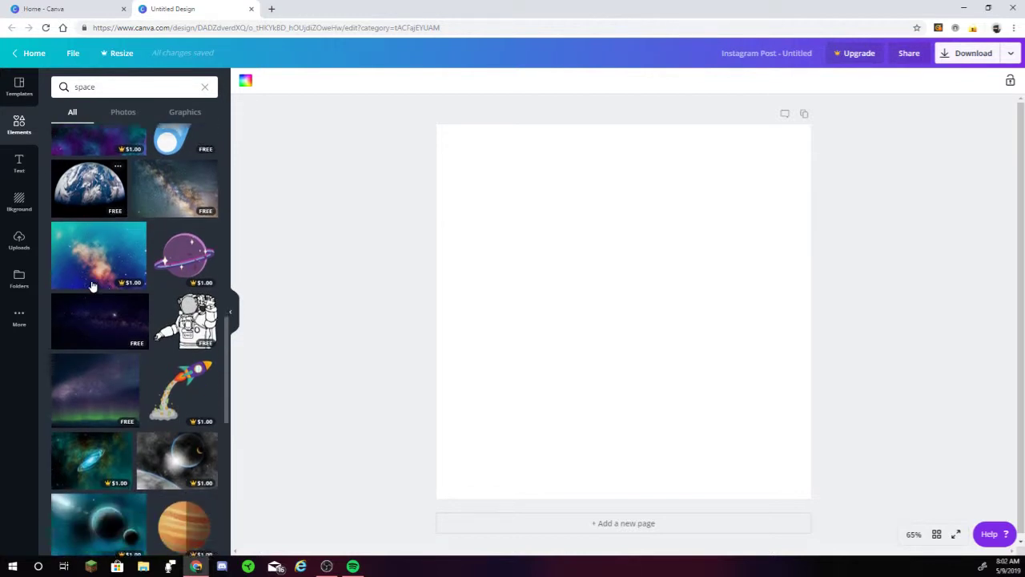
scroll(93, 286, "down", 2)
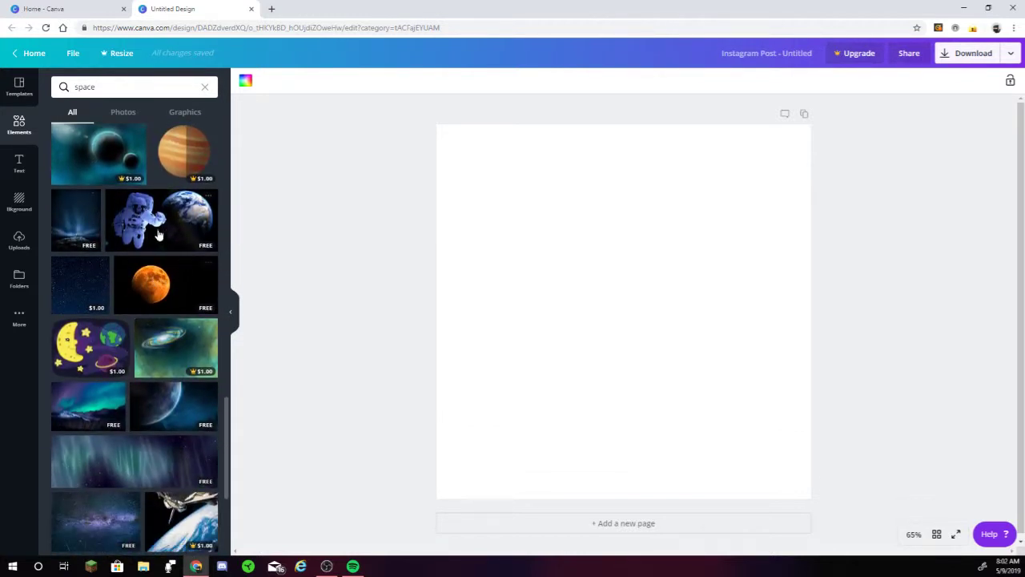
scroll(112, 228, "down", 2)
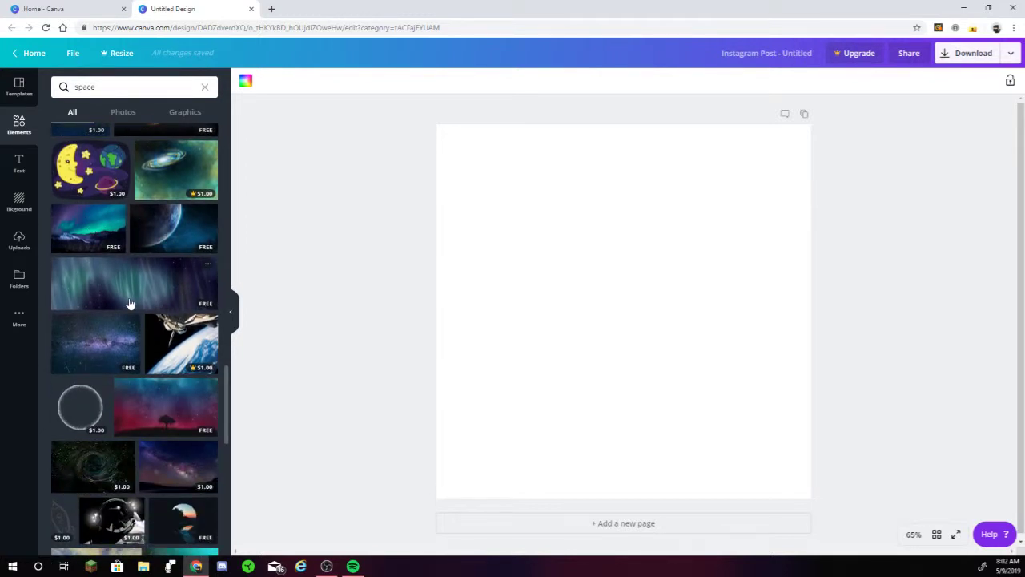
left_click_drag(92, 348, 125, 287)
scroll(133, 290, "up", 2)
scroll(134, 290, "up", 3)
Search the elements for "earth" and fill the page background with the free photo of the blue-glowing Earth
left_click(141, 86)
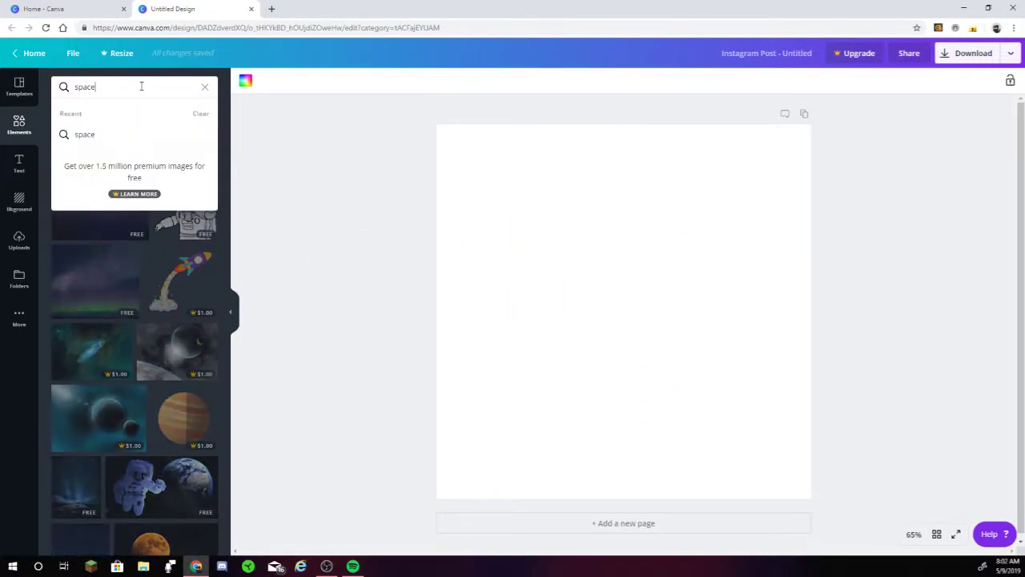
type("sp")
key("BackSpace")
key("BackSpace")
type("earth")
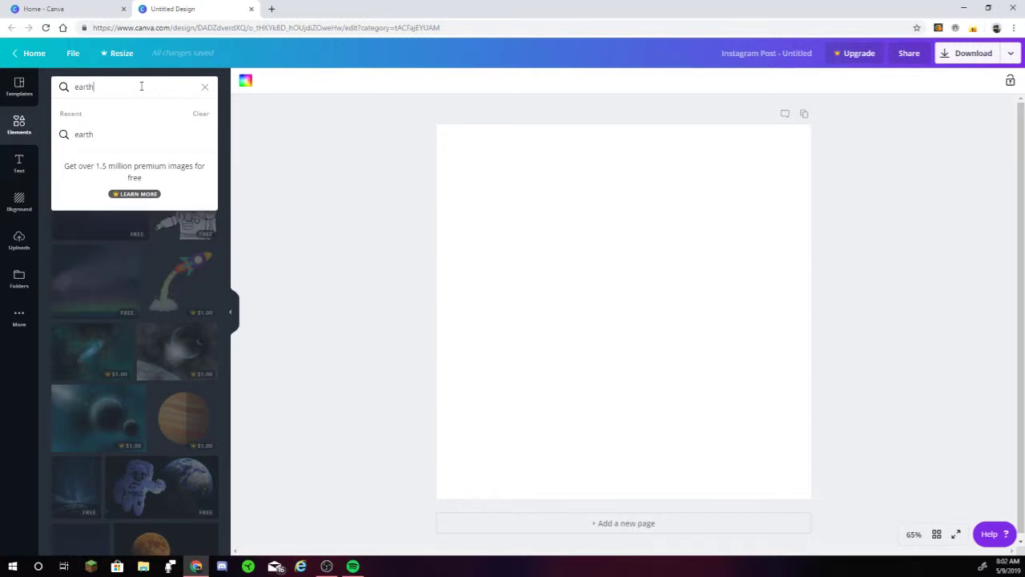
key("Return")
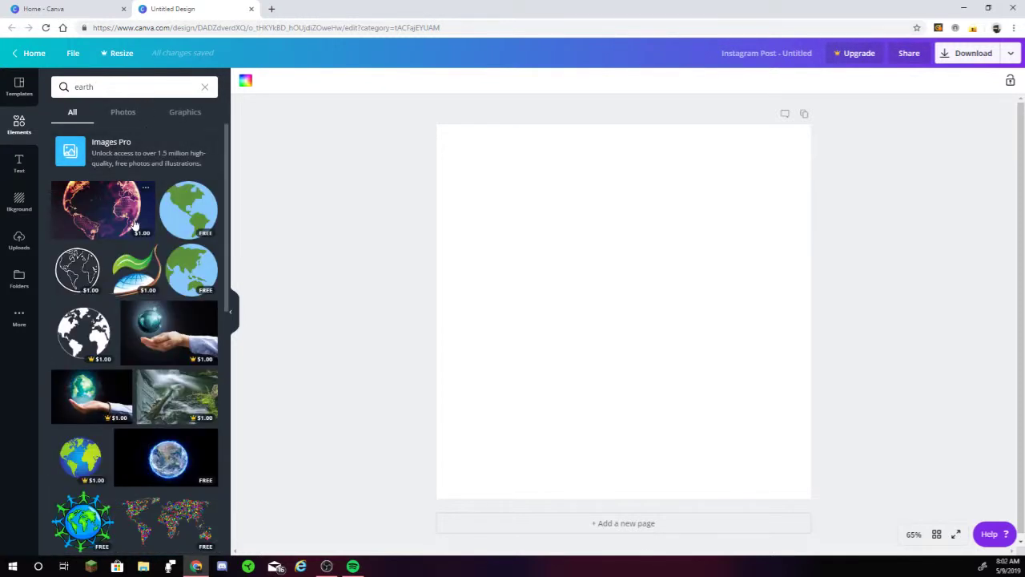
scroll(120, 338, "down", 3)
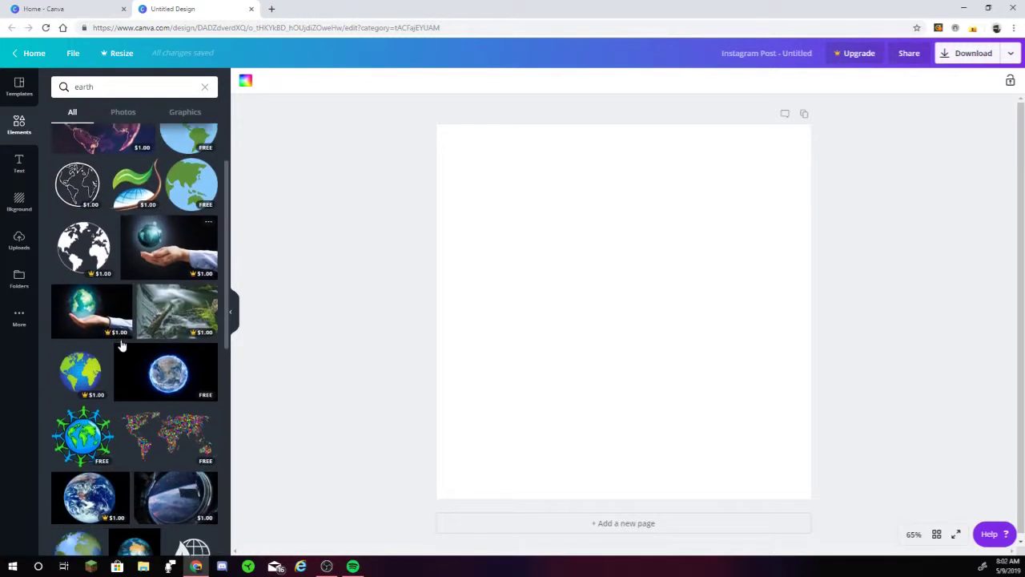
scroll(105, 407, "down", 3)
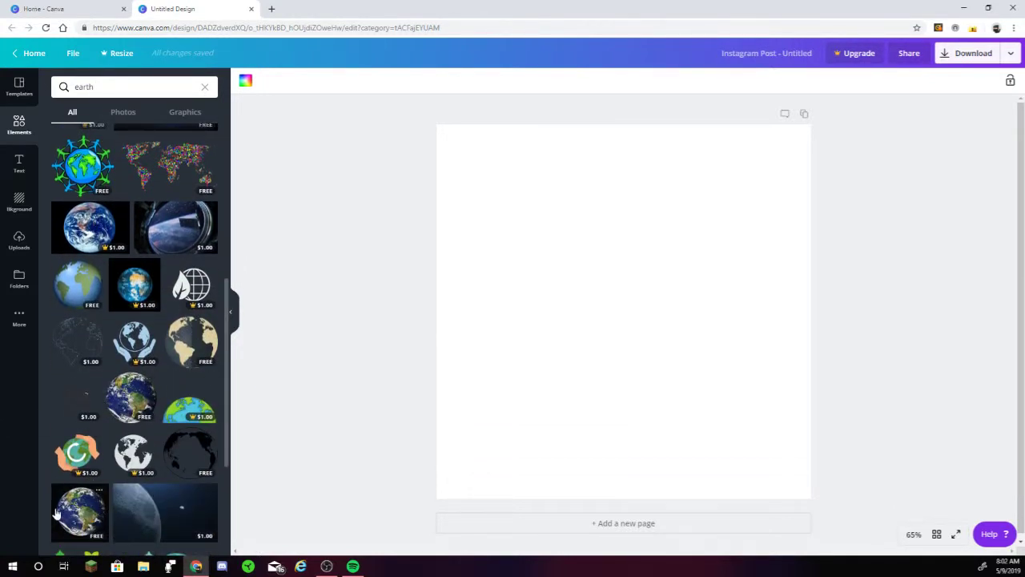
scroll(97, 435, "up", 2)
left_click_drag(89, 312, 521, 239)
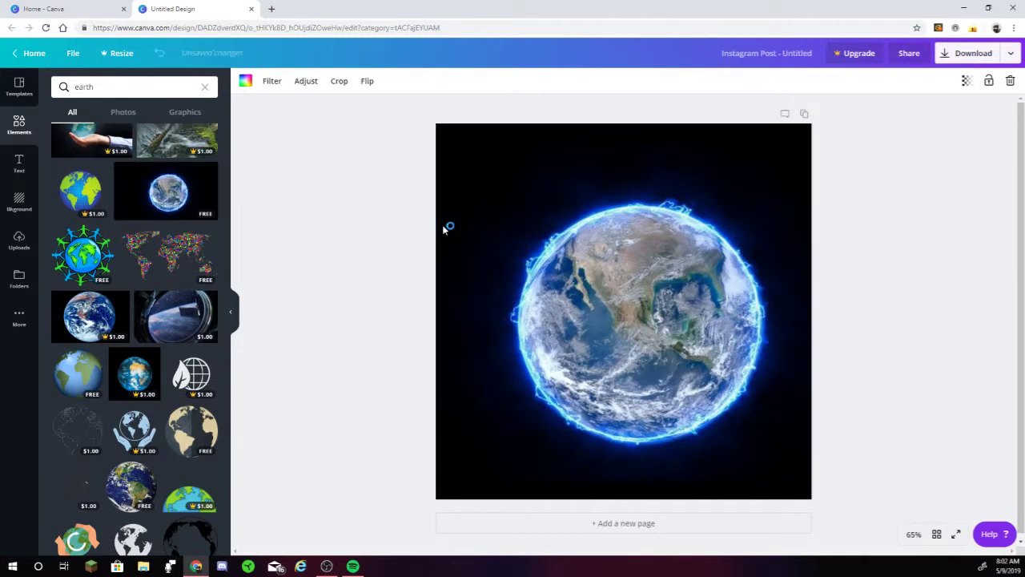
Reposition the Earth photo within its crop by shifting it slightly to the left, and apply the crop
left_click(339, 81)
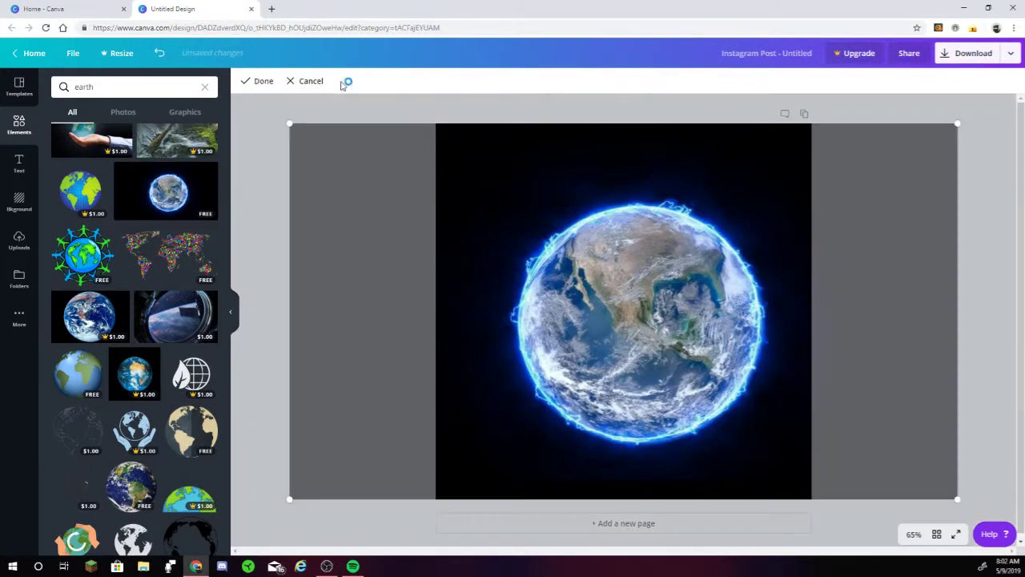
left_click_drag(523, 169, 512, 146)
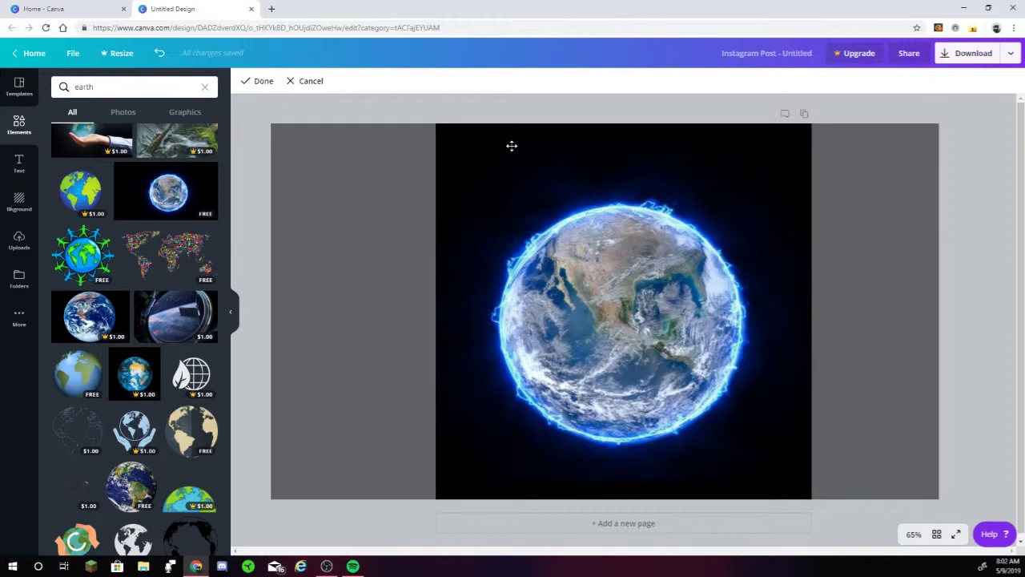
left_click(248, 82)
Browse further down the earth search results for an alternative free photo of the planet
scroll(153, 343, "down", 10)
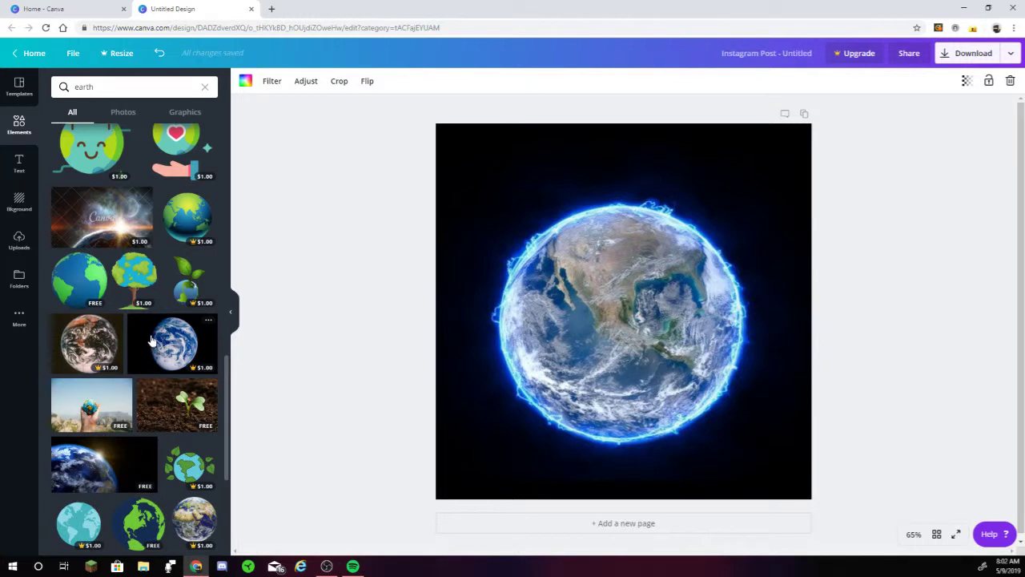
scroll(144, 261, "down", 5)
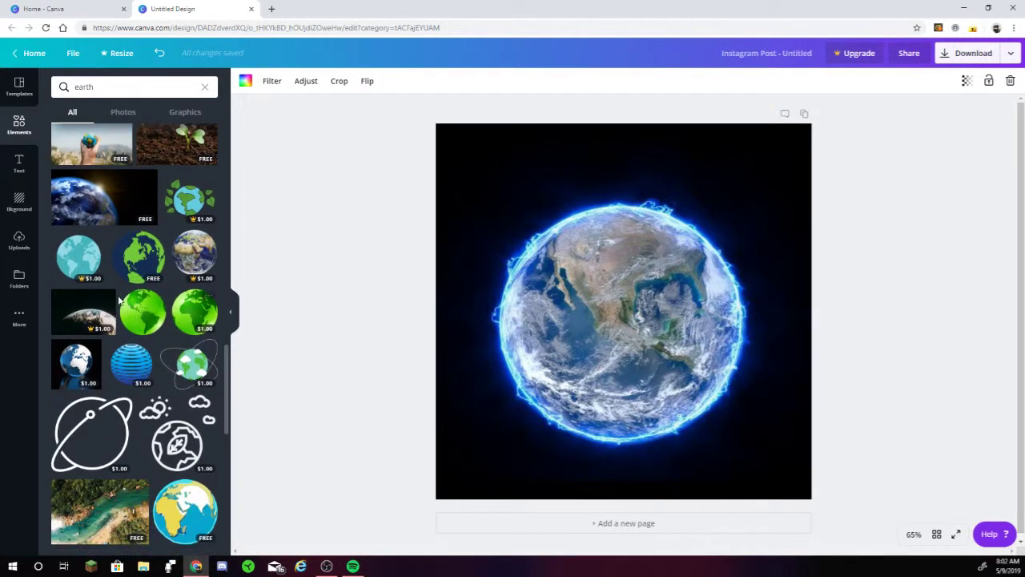
scroll(118, 299, "down", 7)
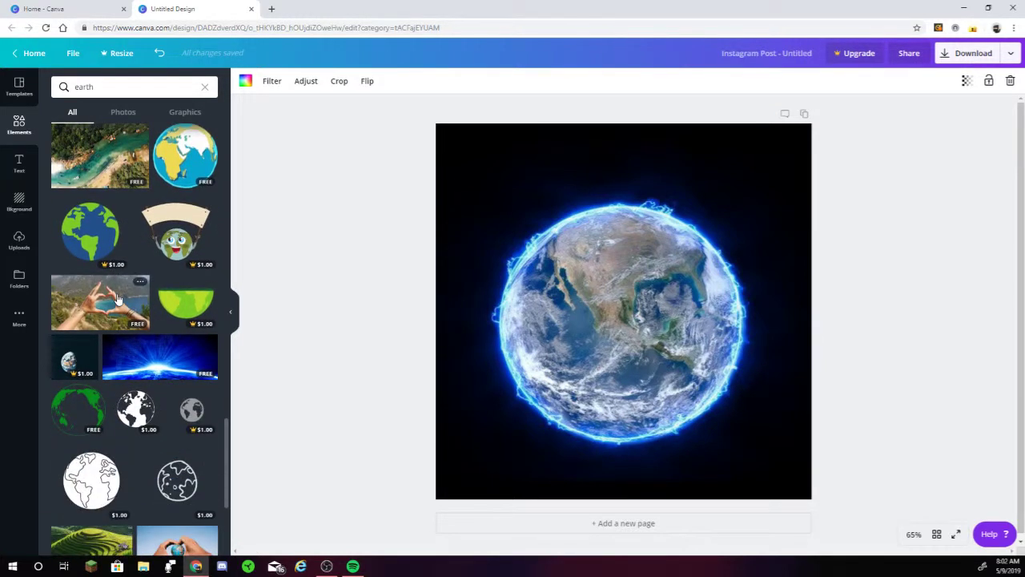
scroll(120, 299, "down", 1)
mouse_move(143, 277)
left_mouse_down()
mouse_move(510, 276)
mouse_move(213, 252)
mouse_move(129, 273)
left_mouse_up()
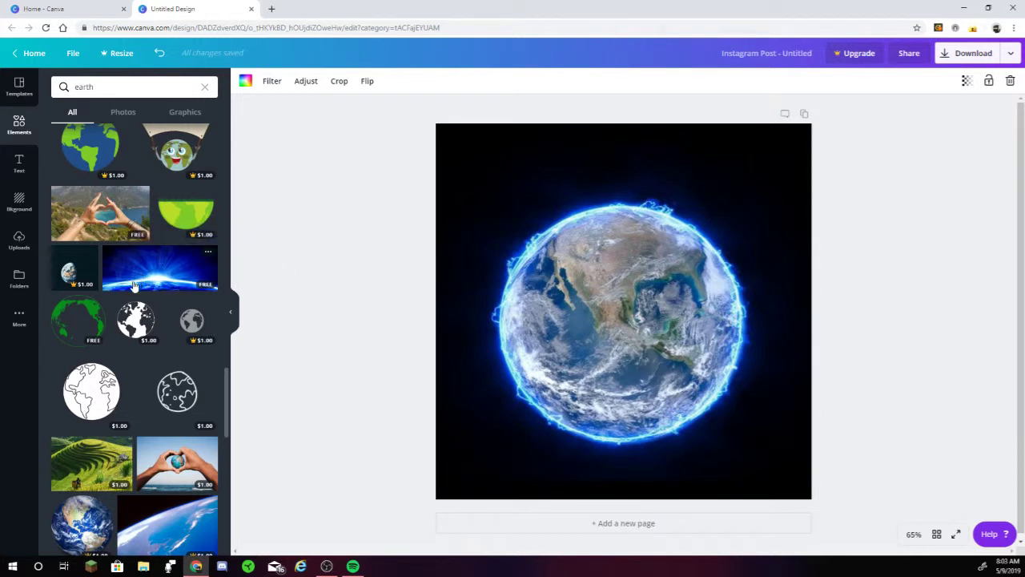
scroll(107, 300, "down", 3)
scroll(106, 301, "down", 1)
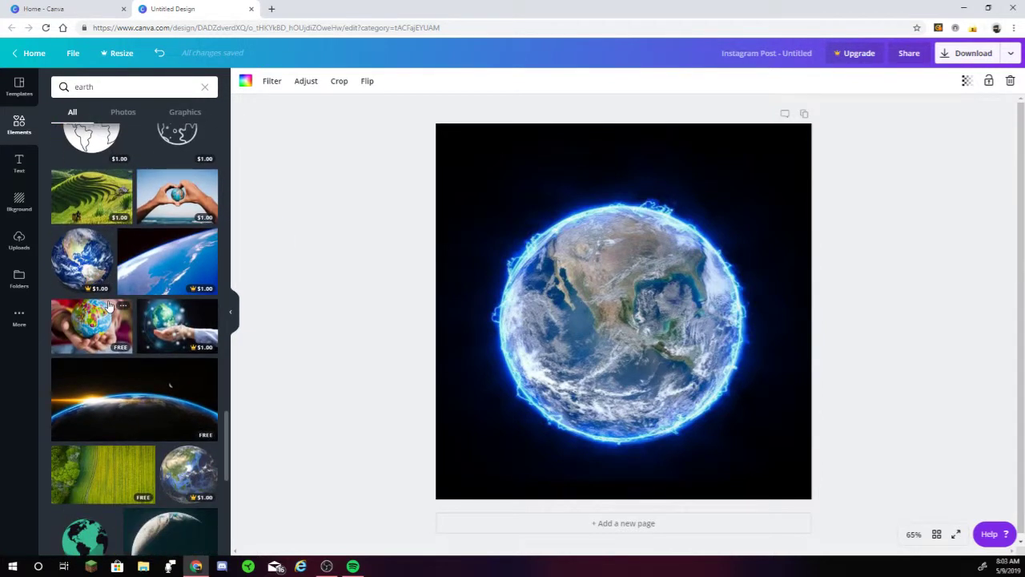
scroll(114, 398, "down", 2)
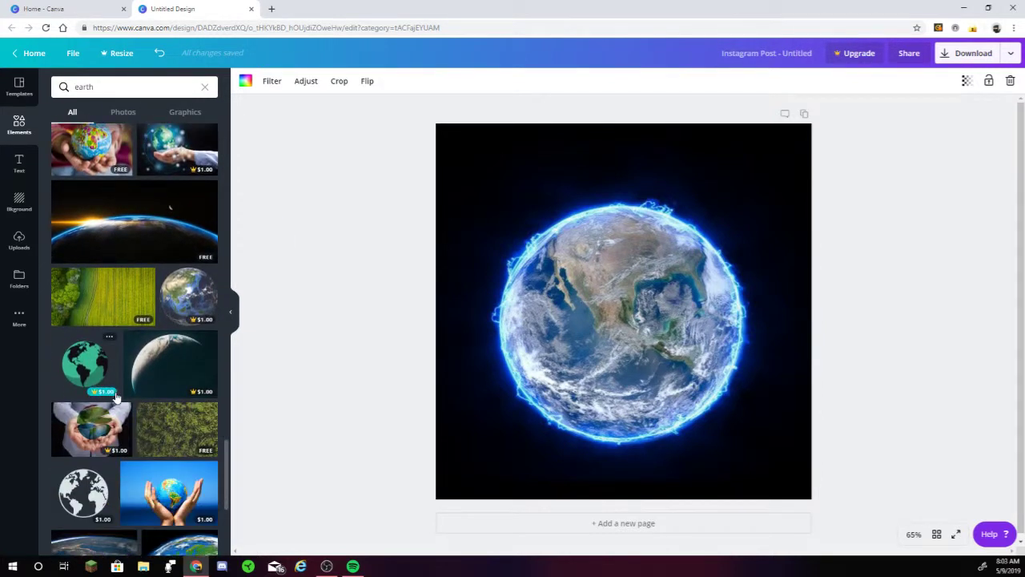
scroll(142, 364, "down", 3)
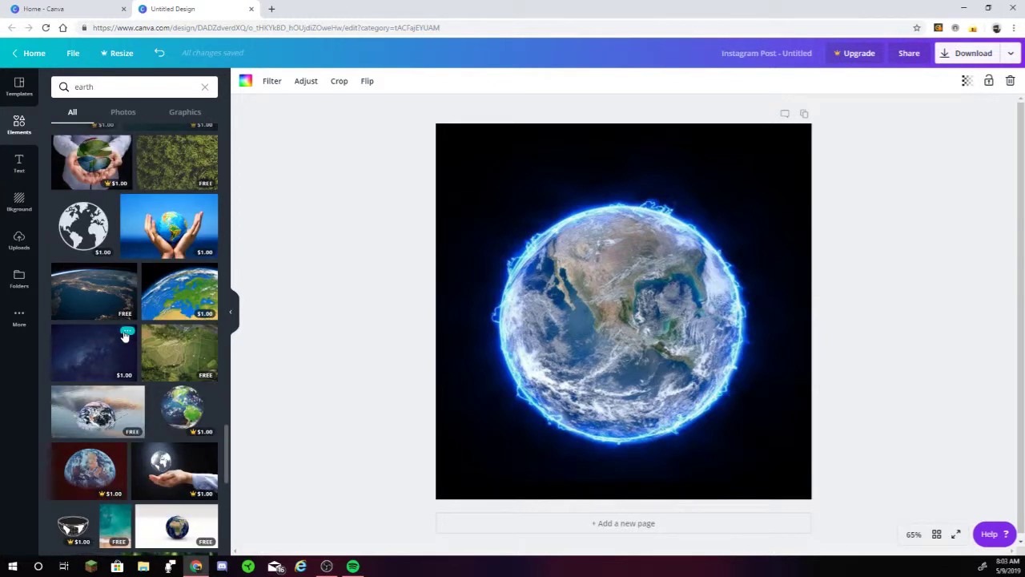
scroll(136, 321, "down", 3)
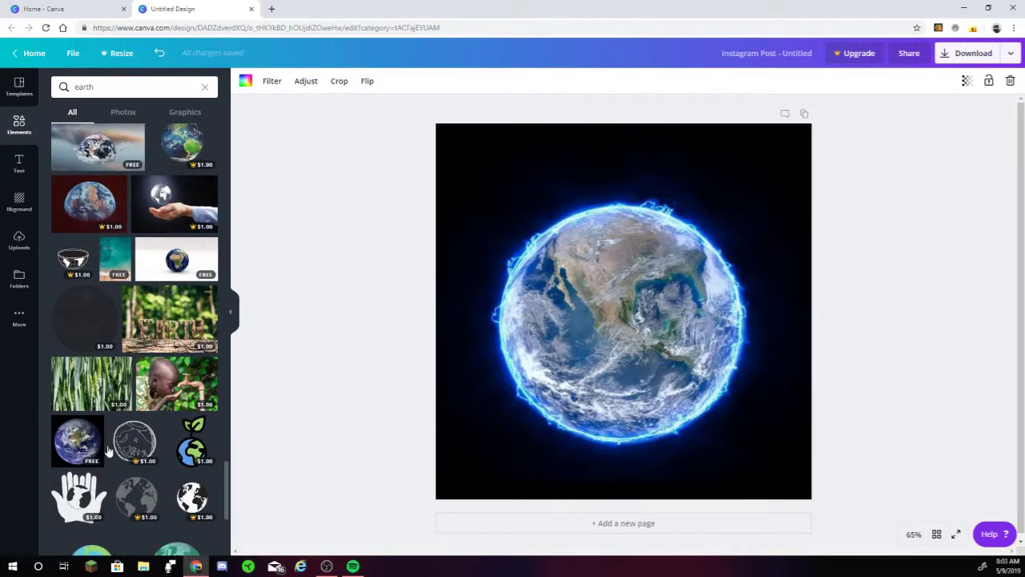
left_click_drag(77, 440, 225, 387)
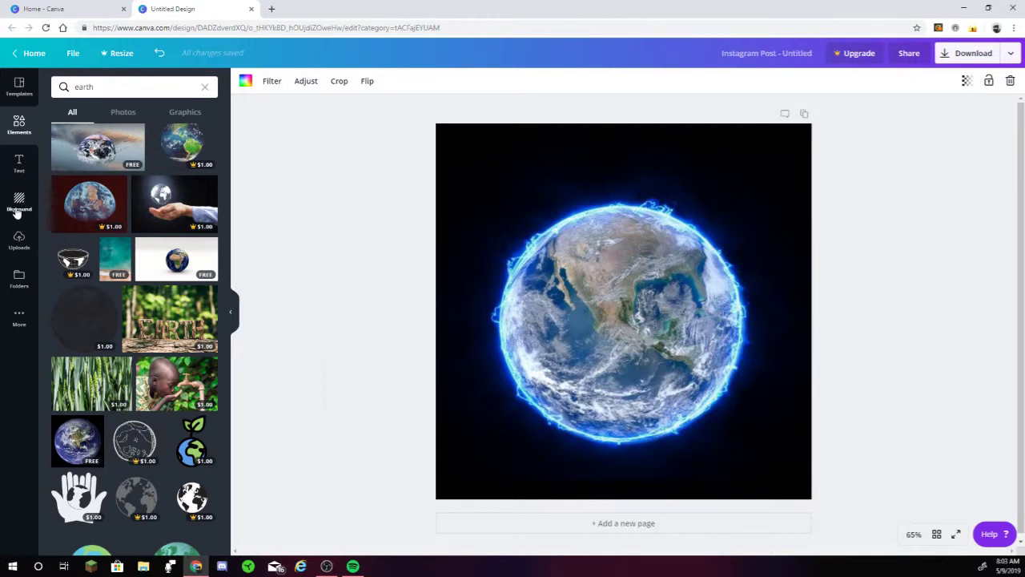
Replace the elements search term with "gradients" and run the search
left_click(110, 89)
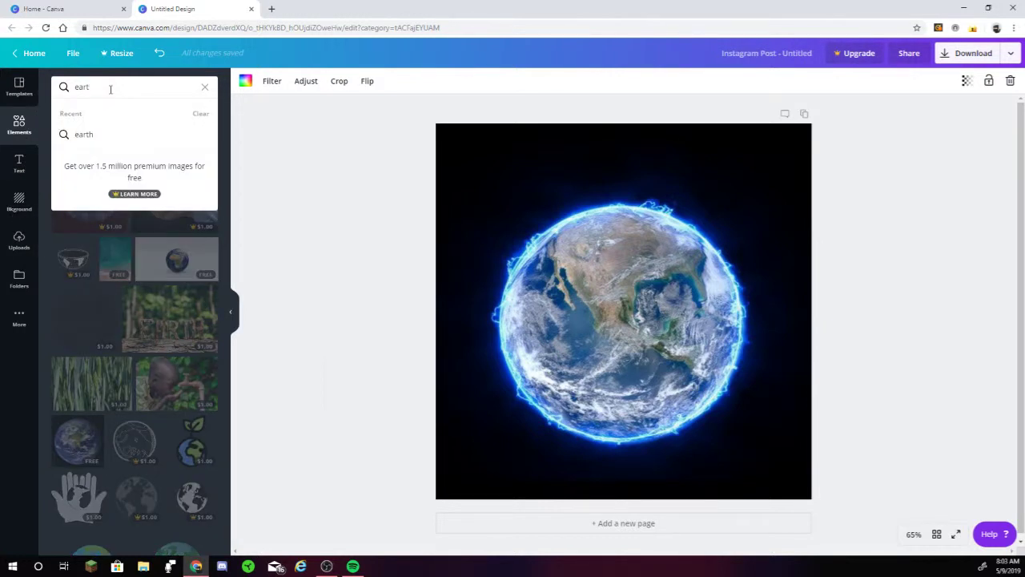
key("BackSpace")
key("BackSpace")
key("BackSpace")
key("BackSpace")
type("grad")
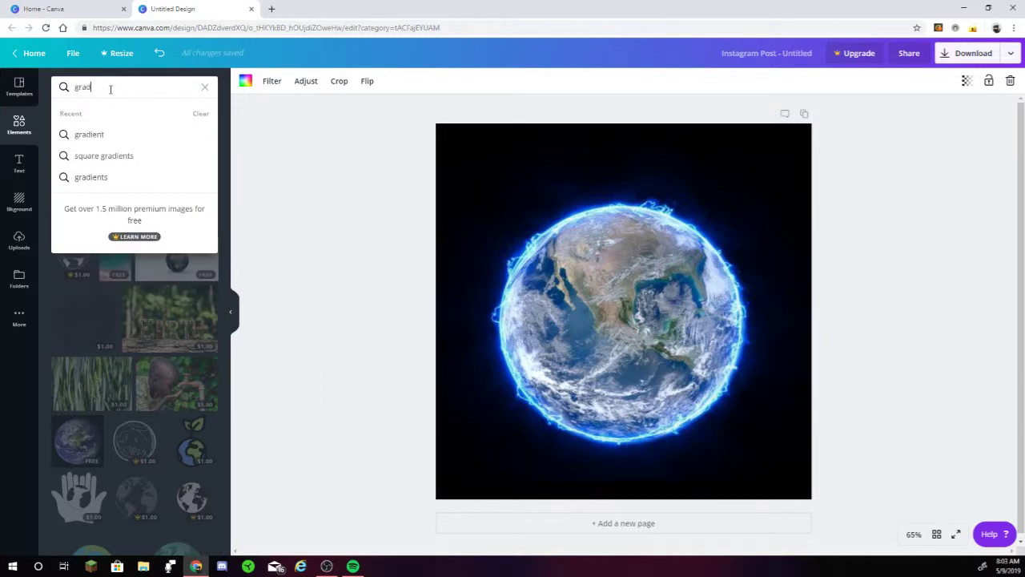
type("ients")
key("Return")
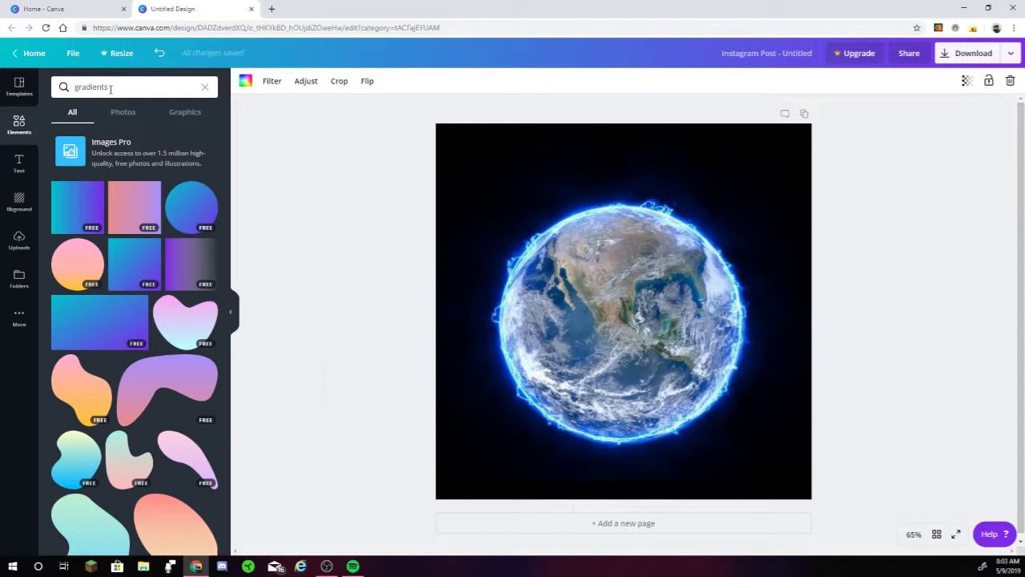
Add a heading reading "Traya" to the page and set its font size to 96
left_click(19, 163)
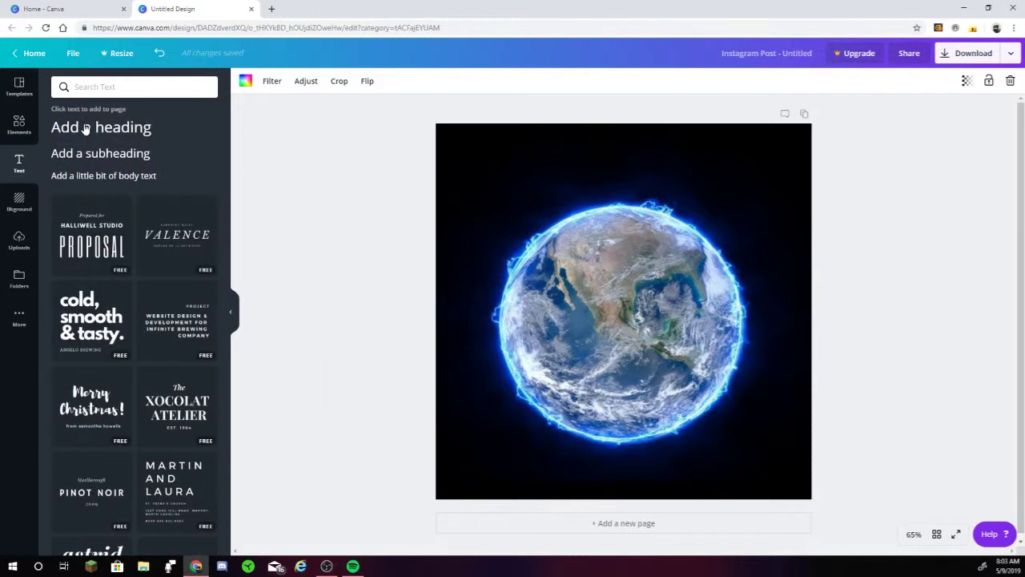
left_click(84, 135)
key("BackSpace")
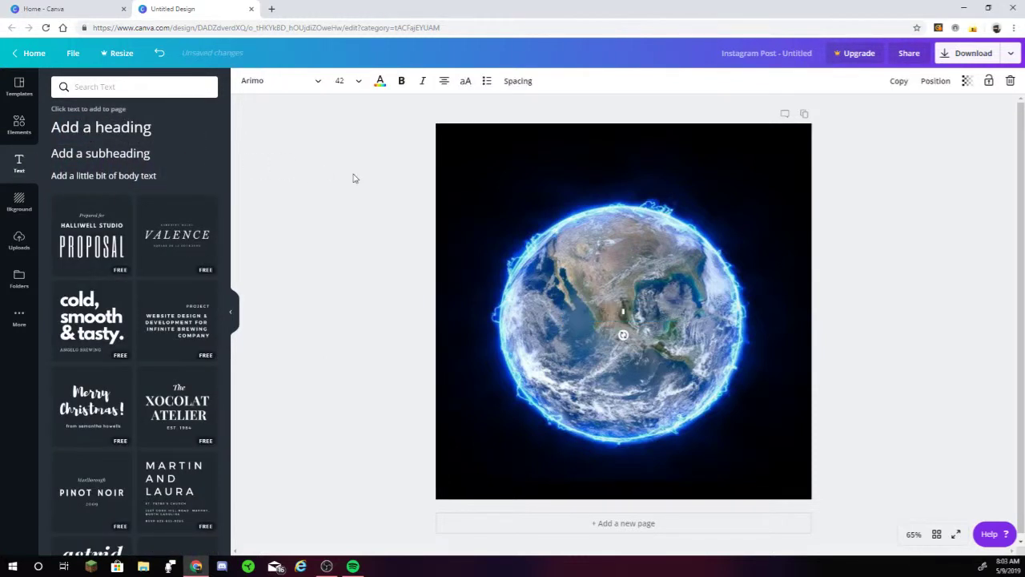
type("Traya")
left_click(341, 81)
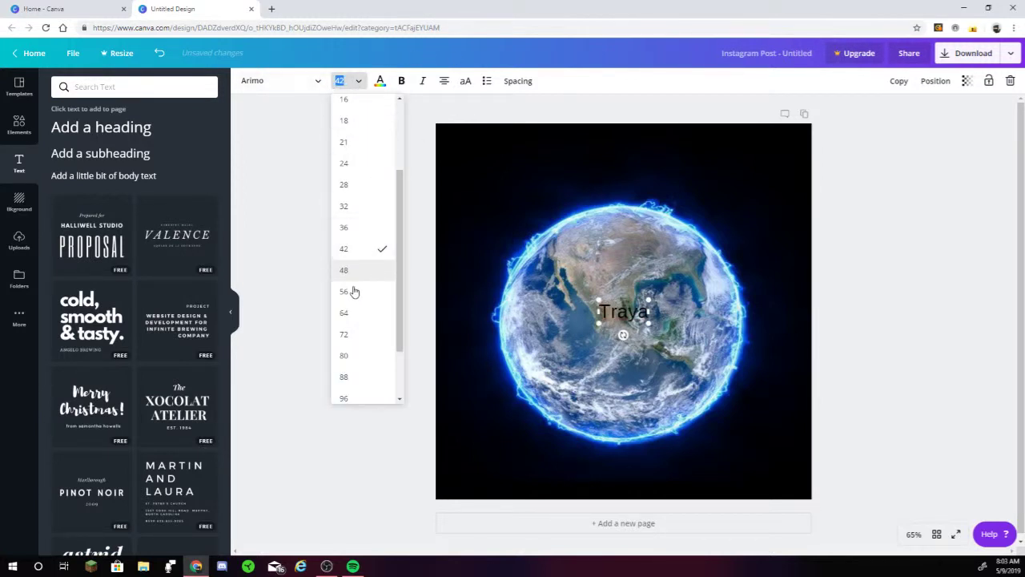
left_click(347, 398)
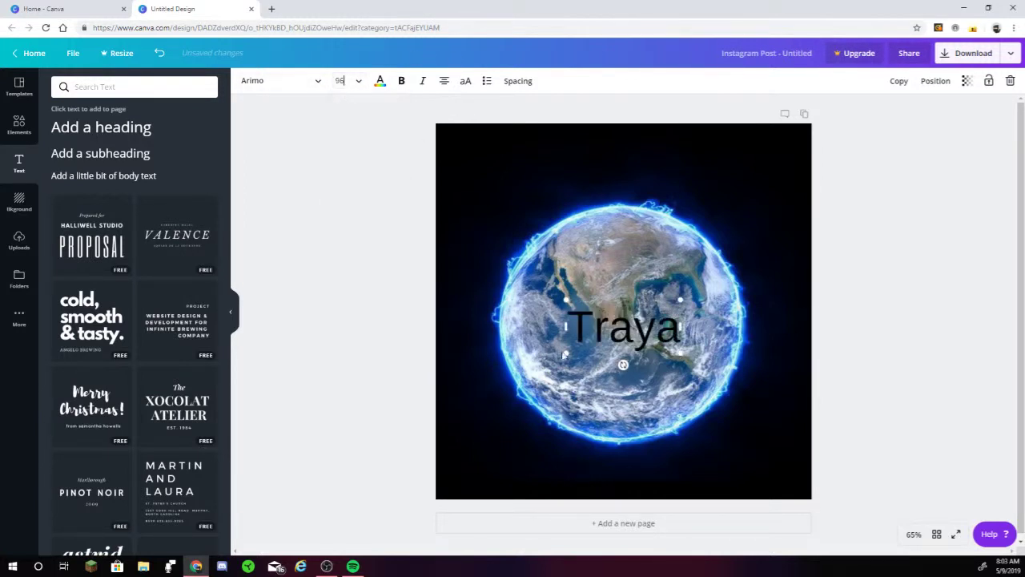
Centre the "Traya" heading horizontally and vertically on the page
left_click(595, 299)
key("shift+End")
left_click_drag(578, 299, 553, 286)
left_click_drag(562, 284, 577, 283)
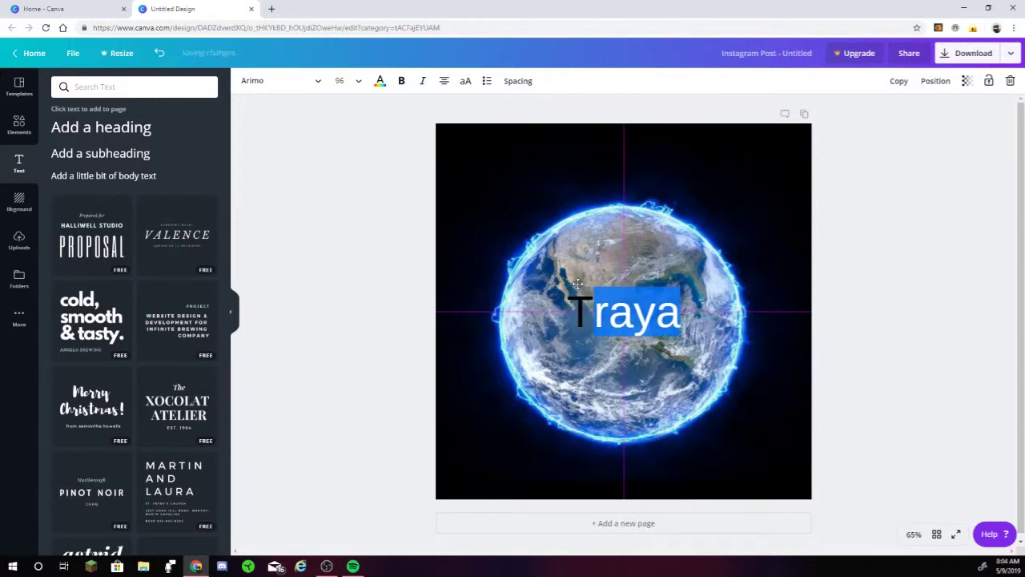
left_click(344, 276)
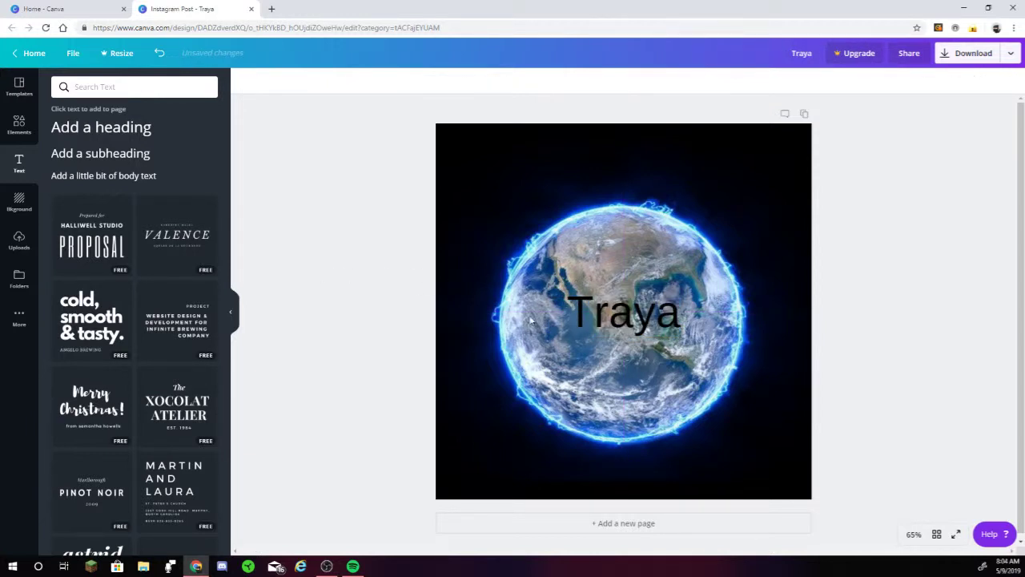
Shift the Earth background photo slightly to the right within its crop and apply the crop
left_click(579, 221)
left_click(339, 81)
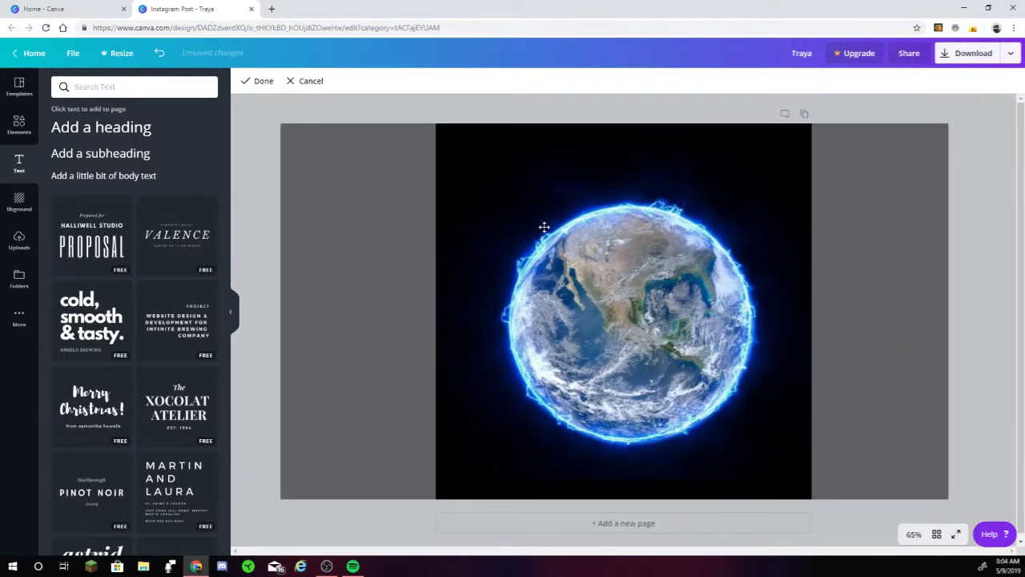
left_click(247, 169)
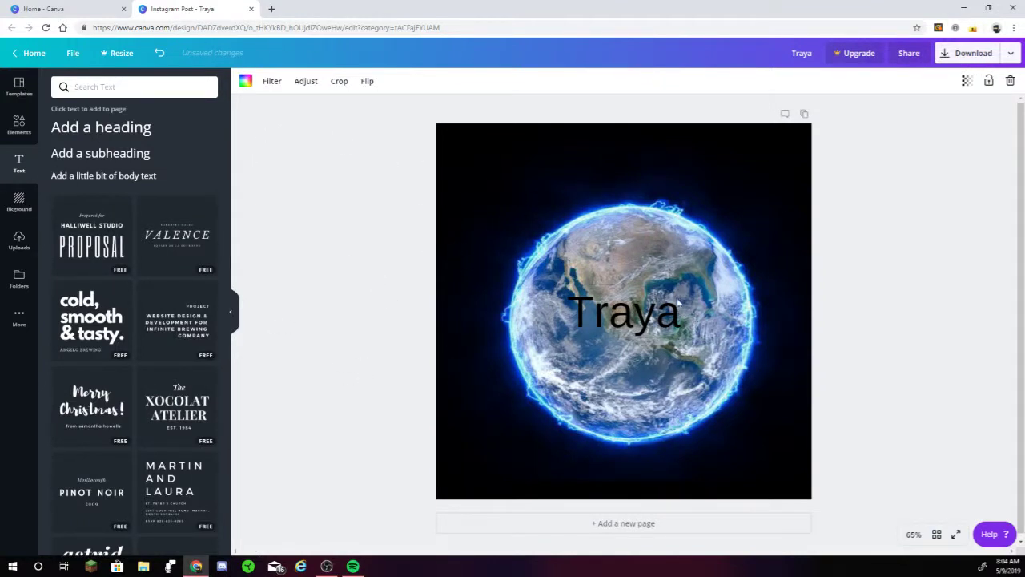
Change the heading's font to Beach Resort and re-centre it on the page
left_click(645, 300)
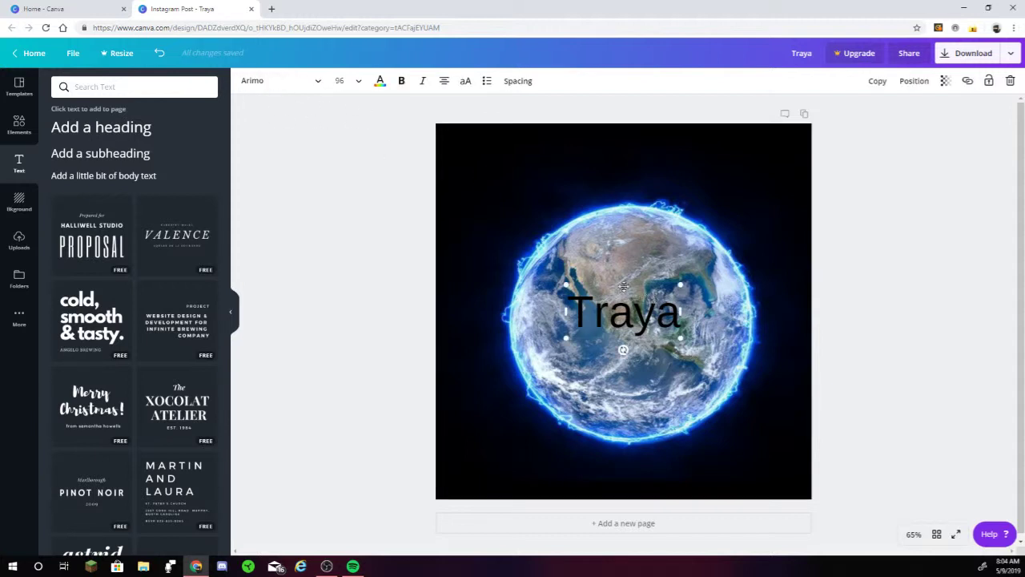
left_click(282, 81)
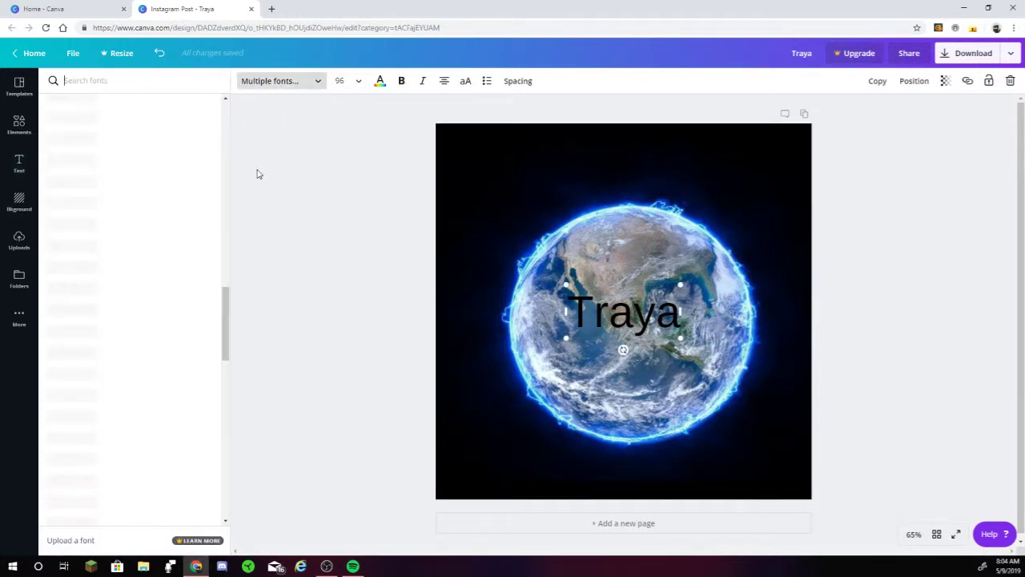
scroll(120, 192, "down", 8)
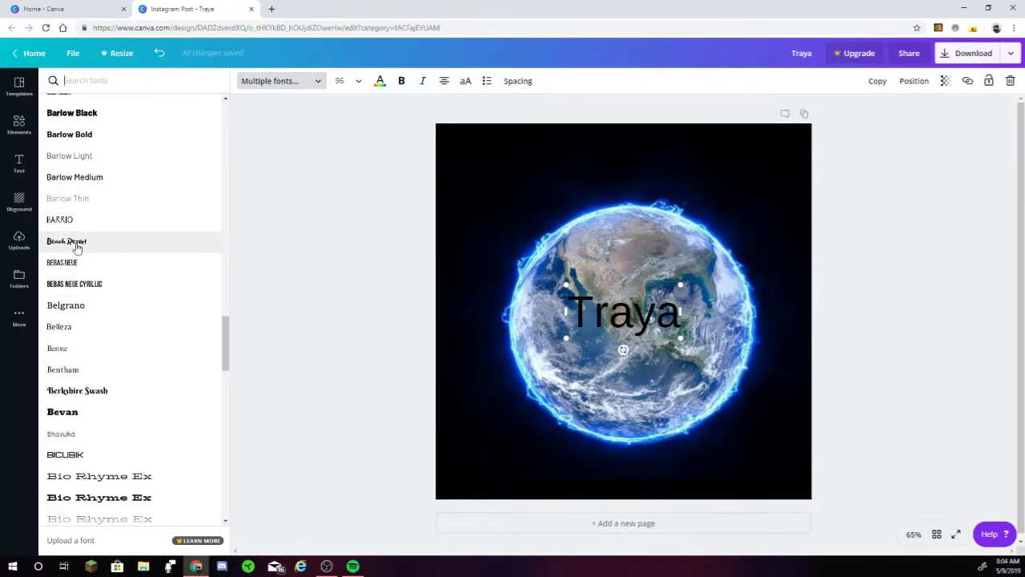
left_click(136, 242)
mouse_move(625, 295)
left_mouse_down()
mouse_move(637, 294)
mouse_move(610, 293)
mouse_move(618, 295)
left_mouse_up()
left_click(373, 265)
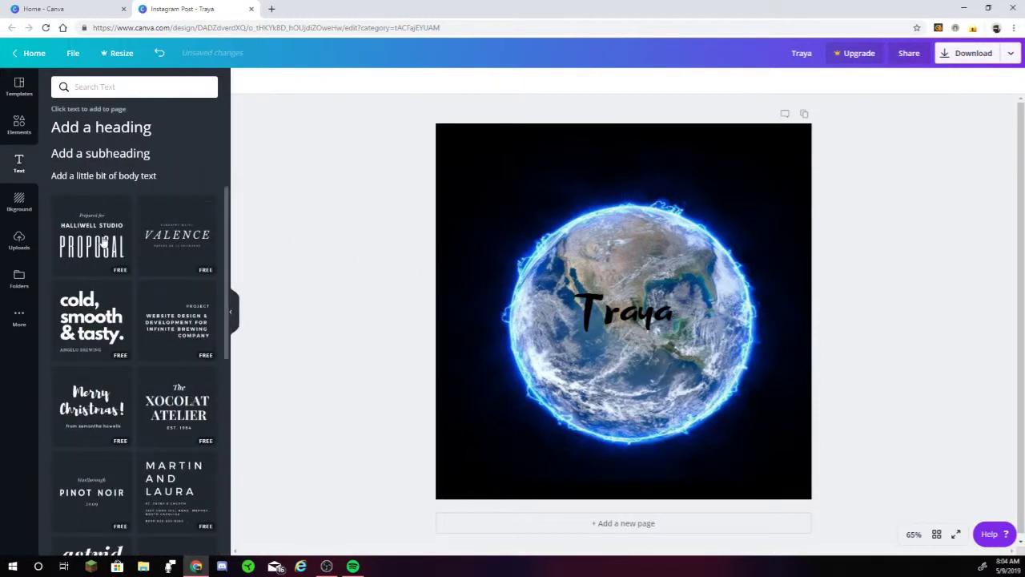
scroll(142, 476, "down", 5)
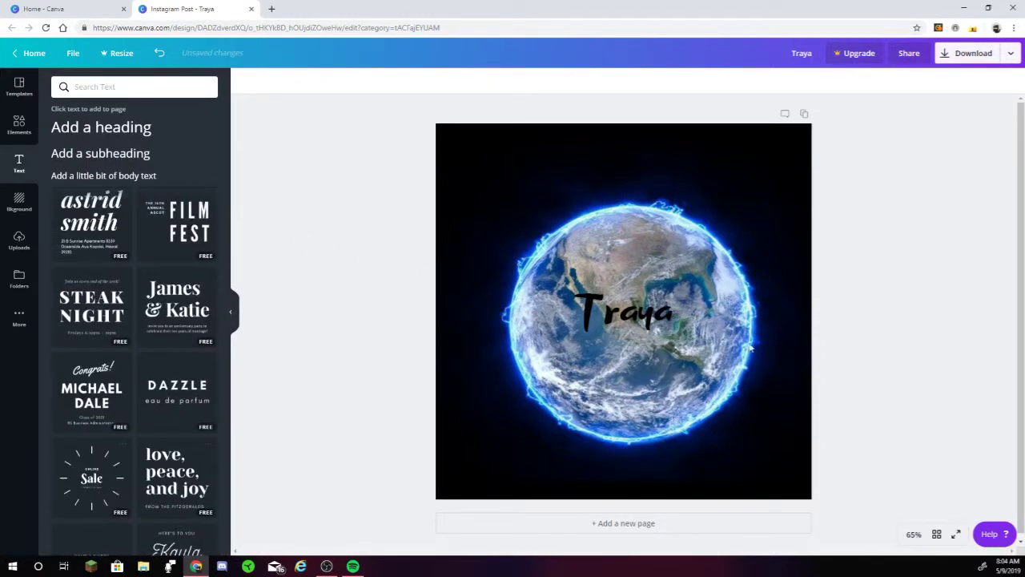
Widen the heading's text box slightly and rewrite its text in capitals as "TRAYA"
left_click(650, 311)
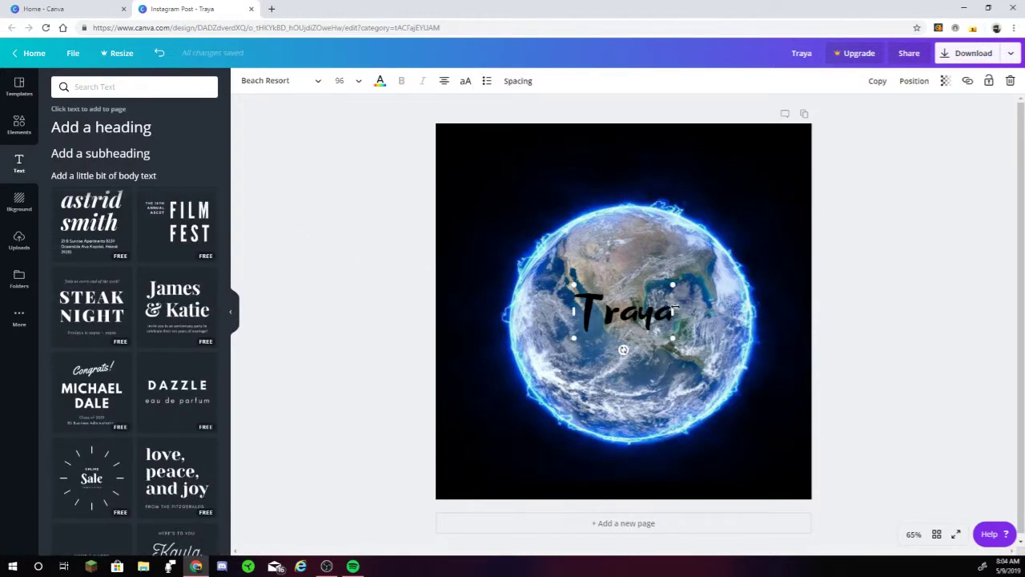
left_click_drag(684, 310, 682, 310)
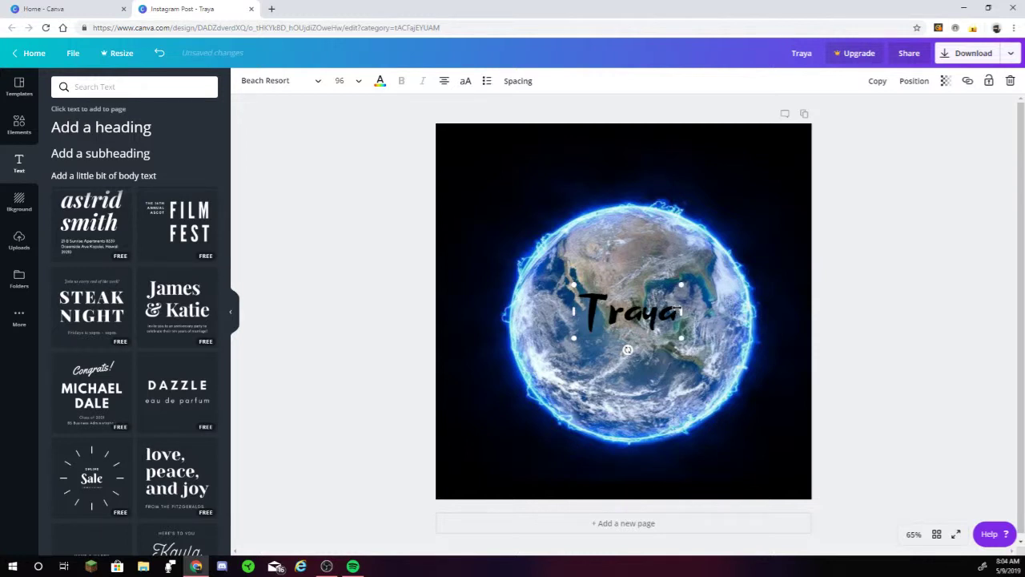
left_click(677, 311)
key("BackSpace")
key("BackSpace")
key("BackSpace")
type("RAYA")
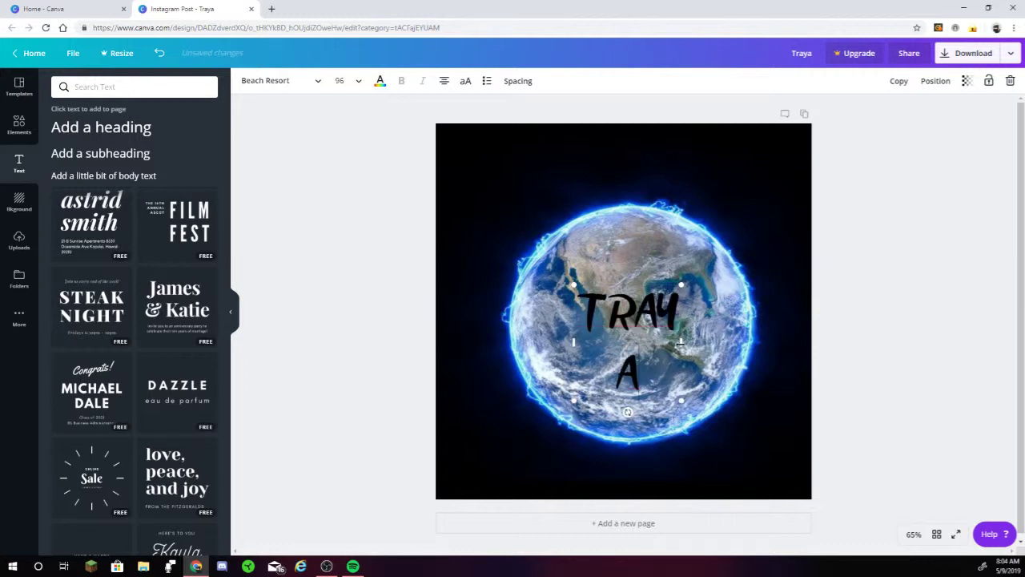
Widen the heading's text box until "TRAYA" fits on one line, and centre it on the page
left_click_drag(681, 342, 698, 342)
left_click_drag(634, 284, 623, 285)
left_click(320, 280)
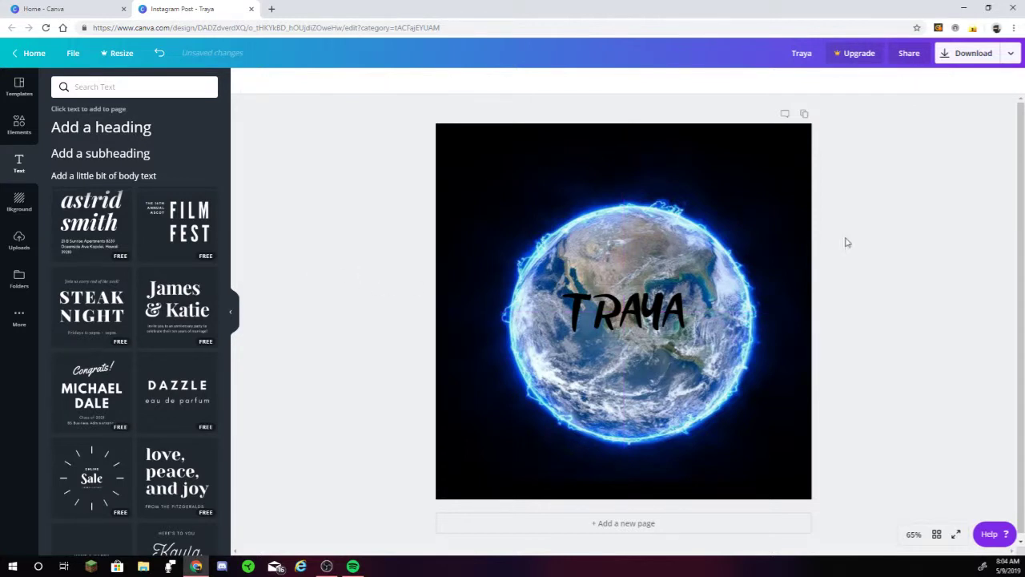
Change the text colour of the whole "TRAYA" heading to white
left_click(618, 318)
left_click(380, 81)
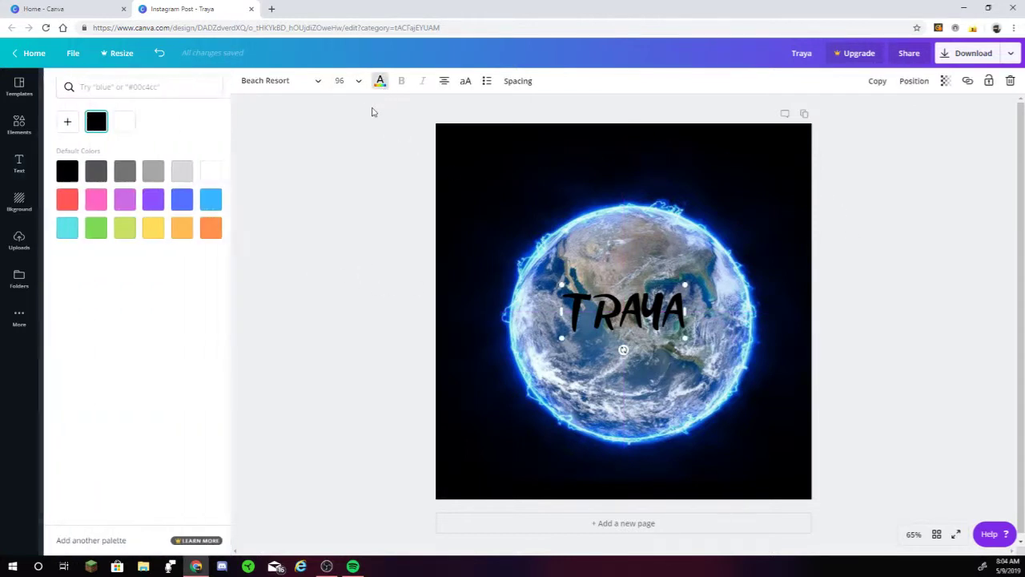
left_click(205, 172)
double_click(592, 299)
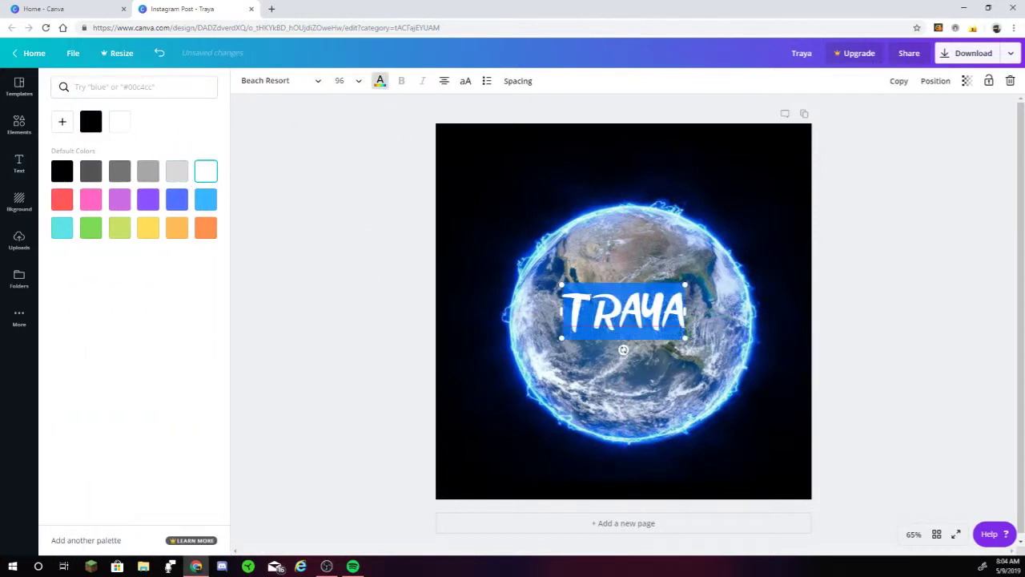
Colour only the letter T of the heading with the default blue #5271ff
left_click(602, 304)
left_click_drag(593, 296, 569, 298)
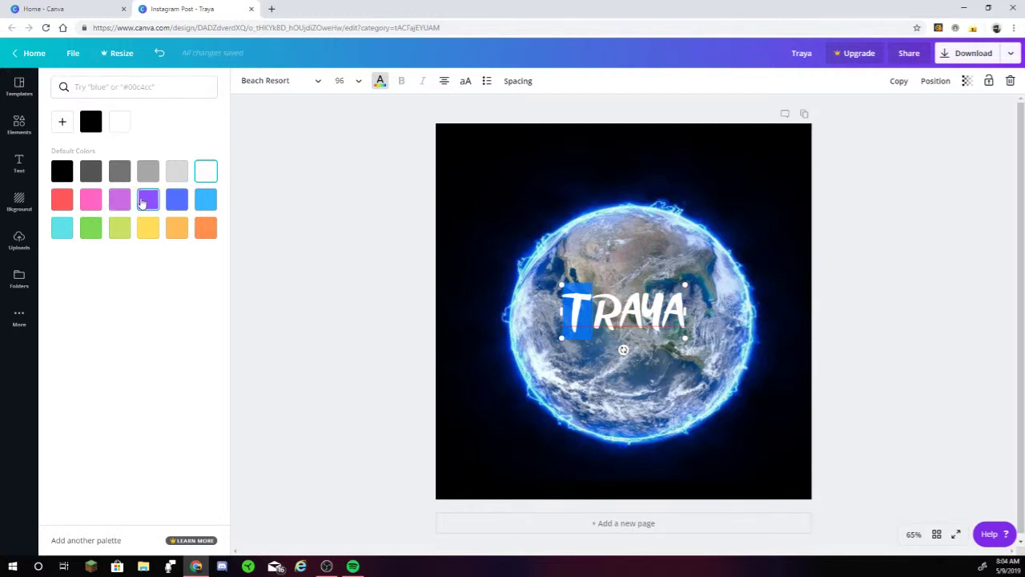
left_click(177, 200)
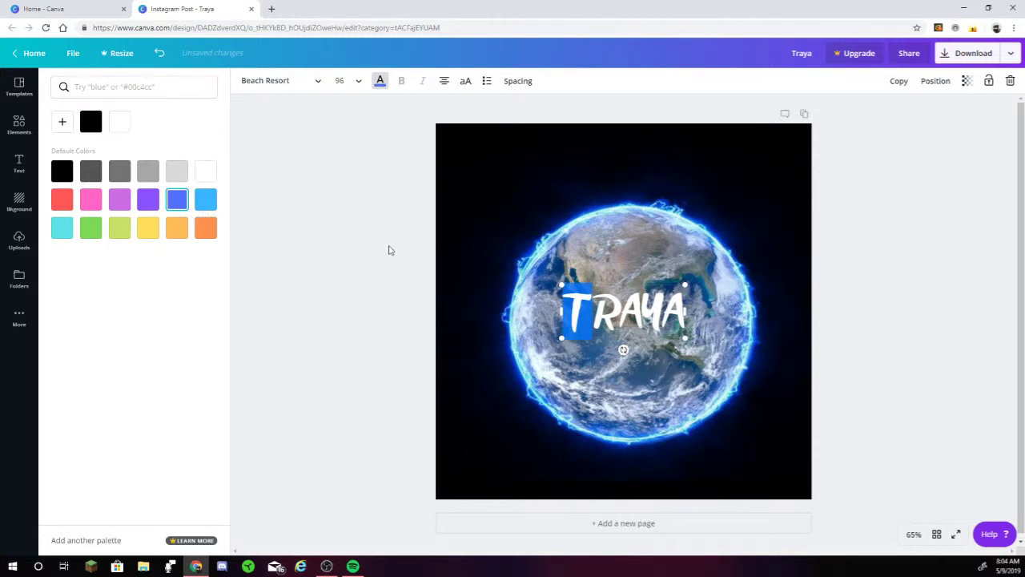
Colour only the letter Y of the heading with a custom dark blue, #000d4b
left_click_drag(641, 307, 663, 308)
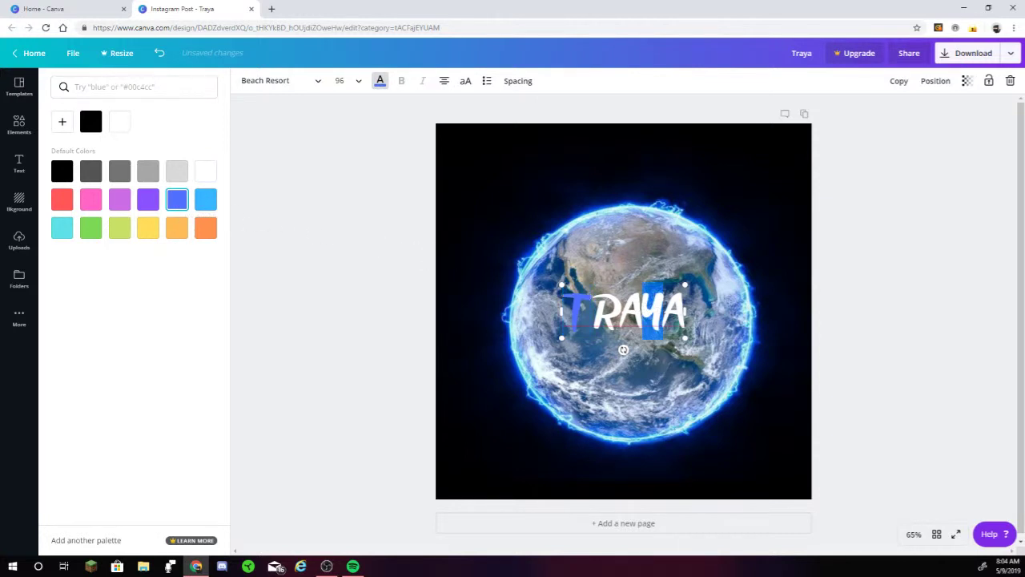
left_click(176, 200)
left_click(69, 125)
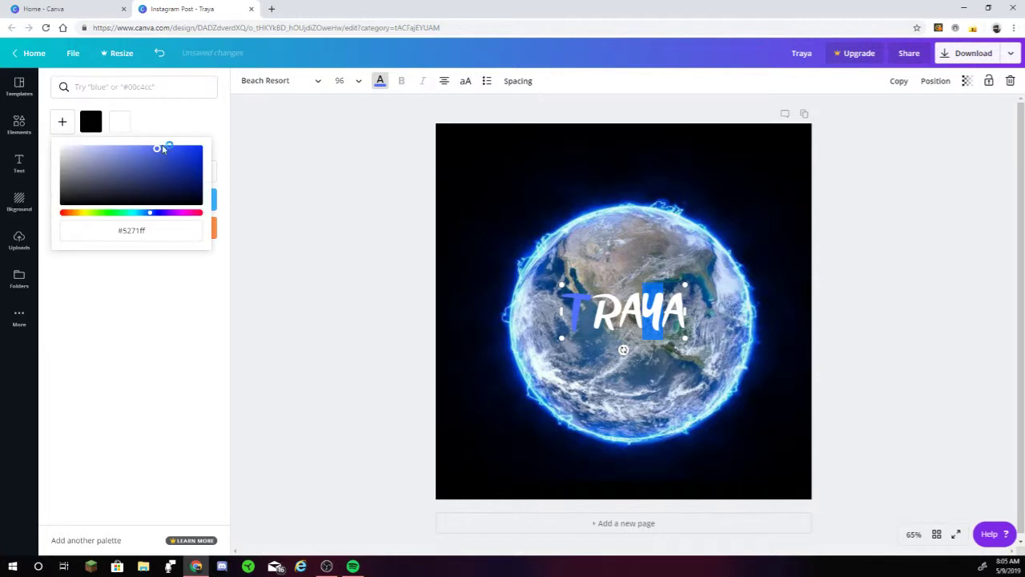
left_click_drag(157, 150, 207, 194)
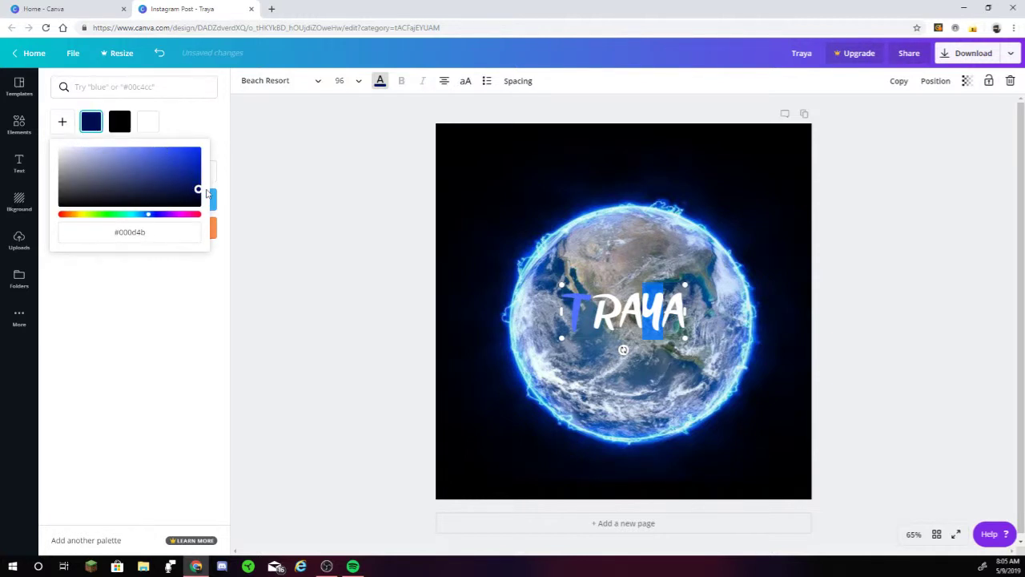
left_click(253, 192)
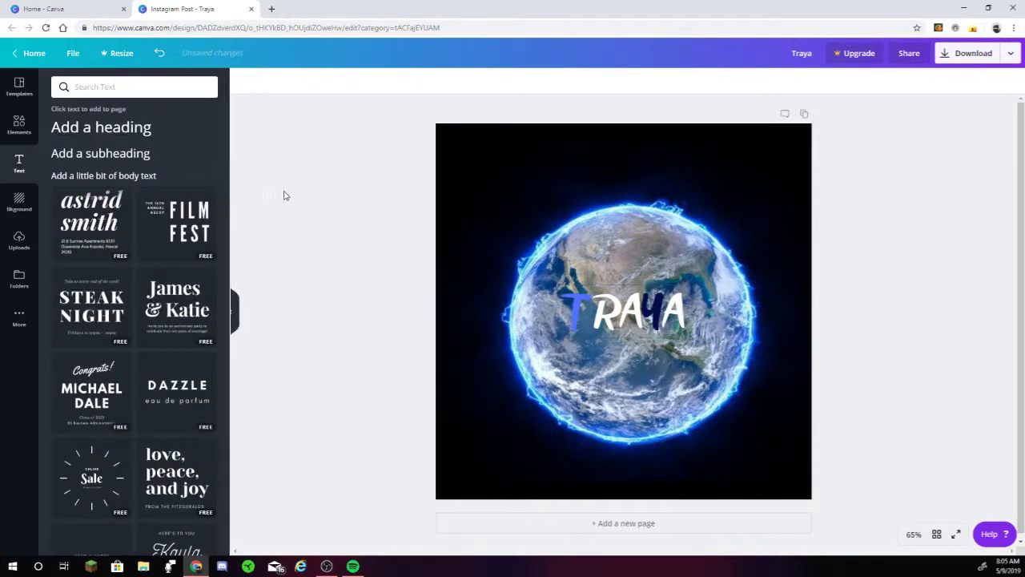
Colour the letters T and R of the heading with the same dark blue as the Y
left_click(574, 307)
left_click_drag(593, 302, 577, 303)
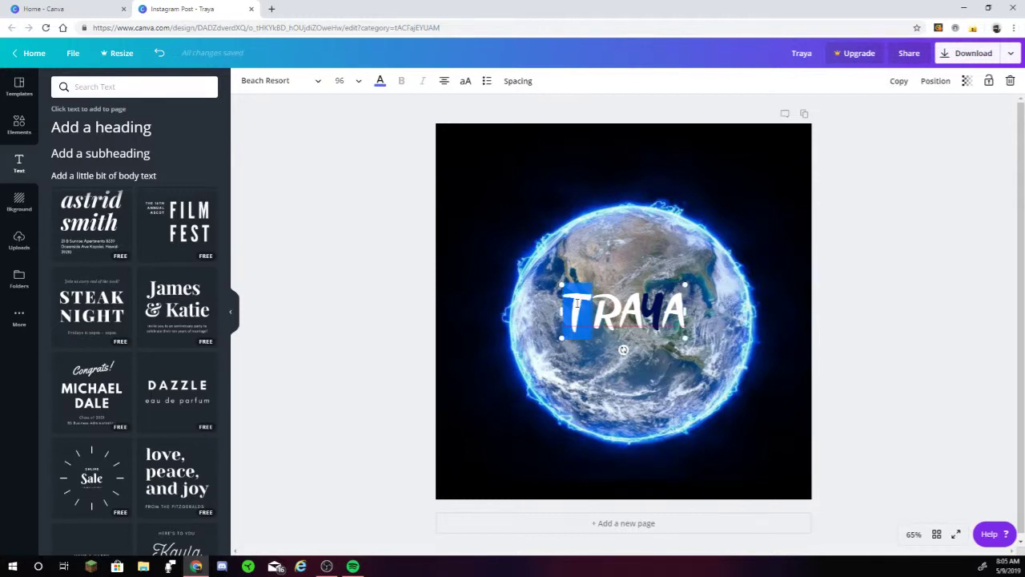
left_click(380, 80)
left_click(91, 121)
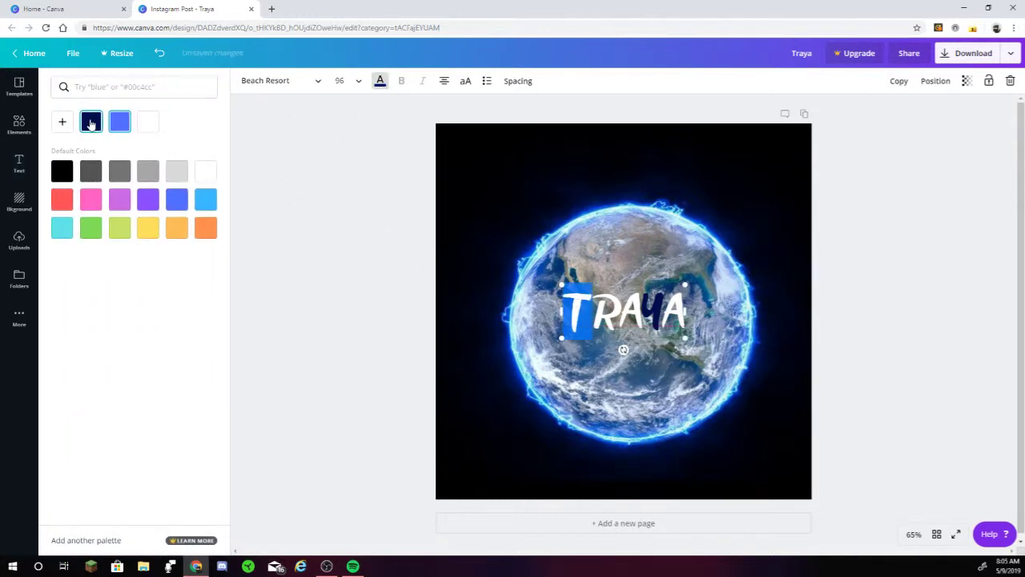
left_click_drag(619, 303, 593, 304)
left_click(88, 126)
left_click(291, 204)
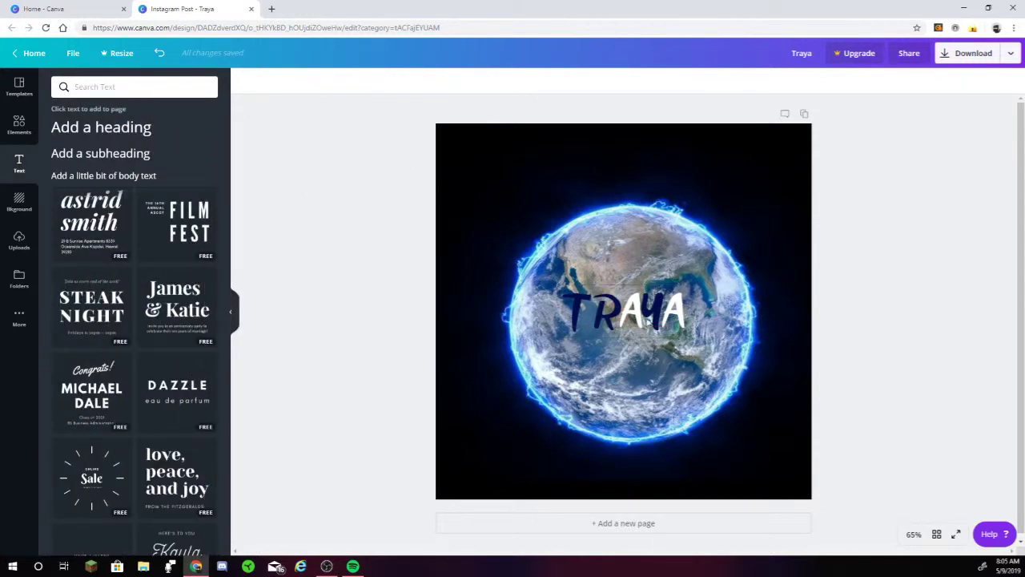
Apply the dark blue document colour to the whole "TRAYA" heading
left_click(631, 303)
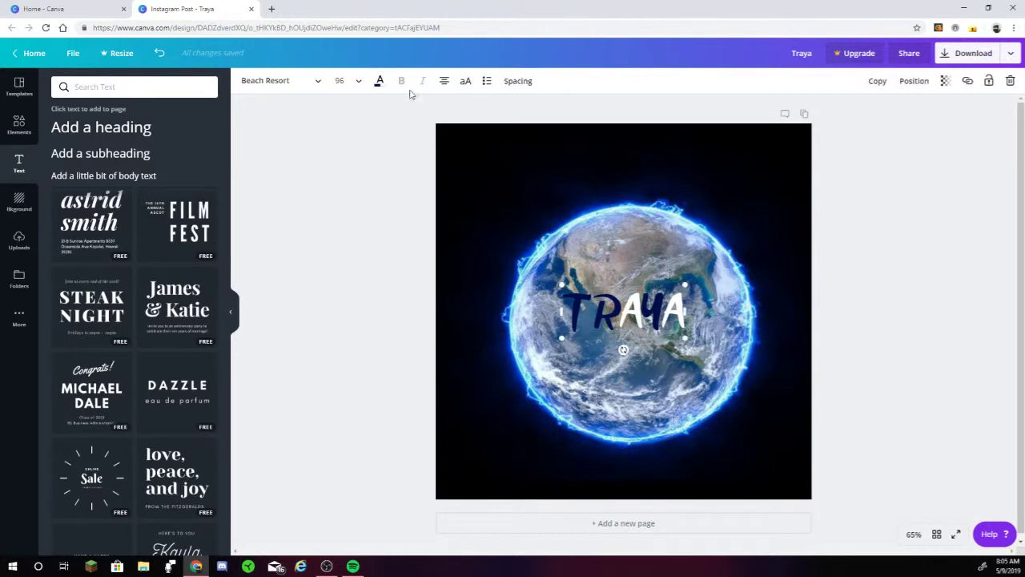
left_click(380, 81)
left_click(91, 121)
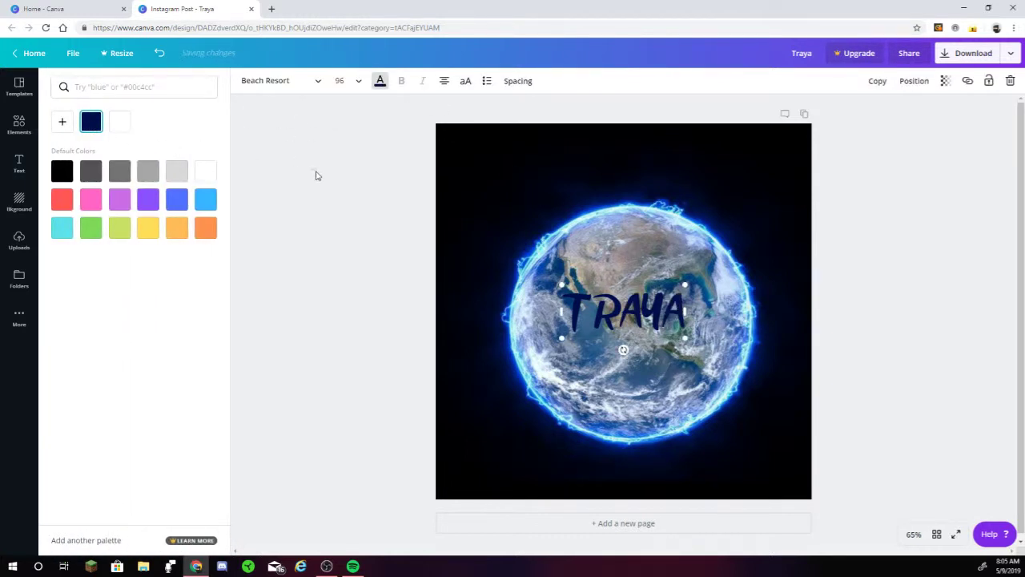
left_click(316, 174)
Browse the gradient elements and place the wide rectangular teal-to-purple gradient on the page
left_click(20, 124)
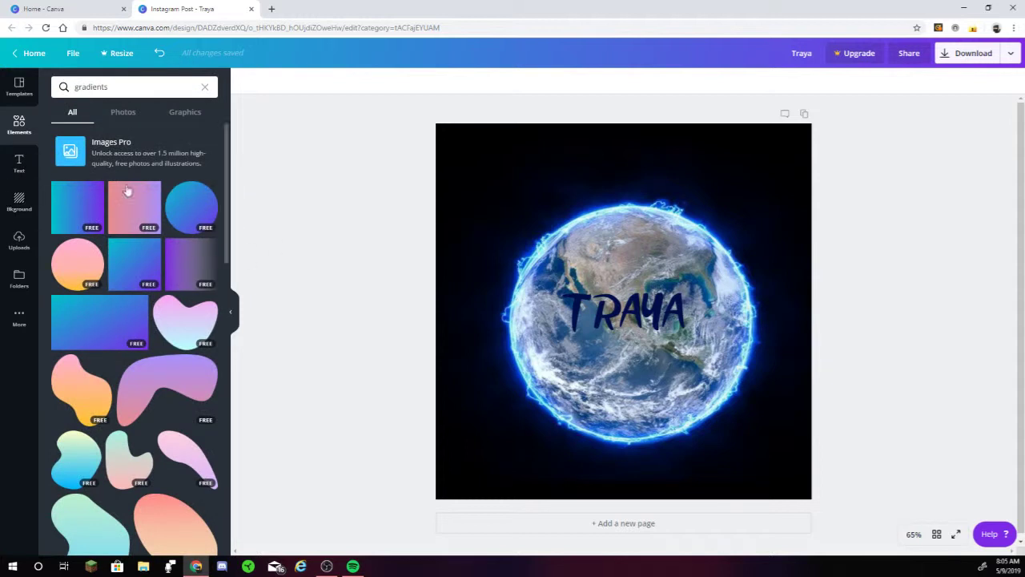
scroll(96, 255, "down", 10)
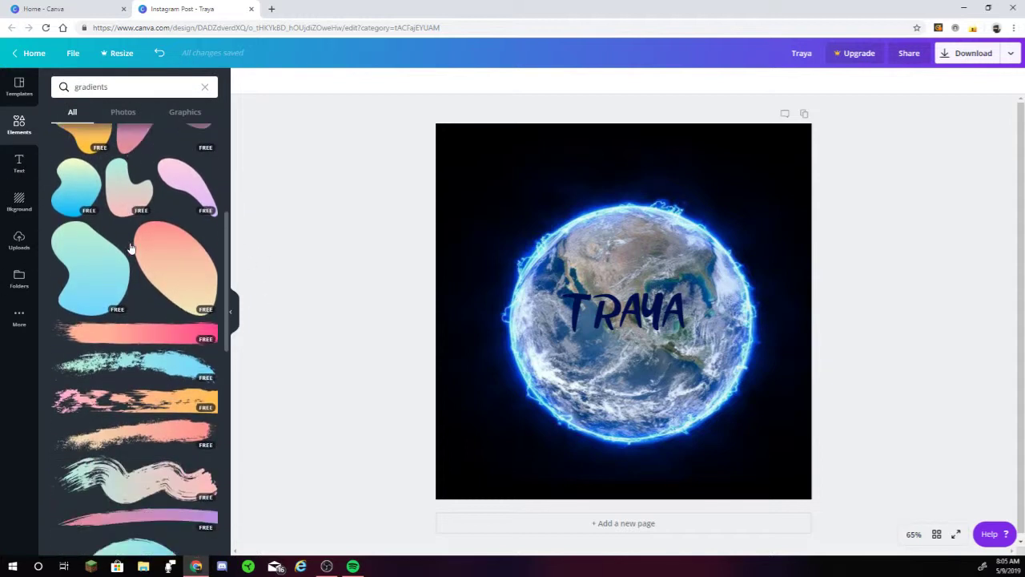
scroll(130, 242, "up", 5)
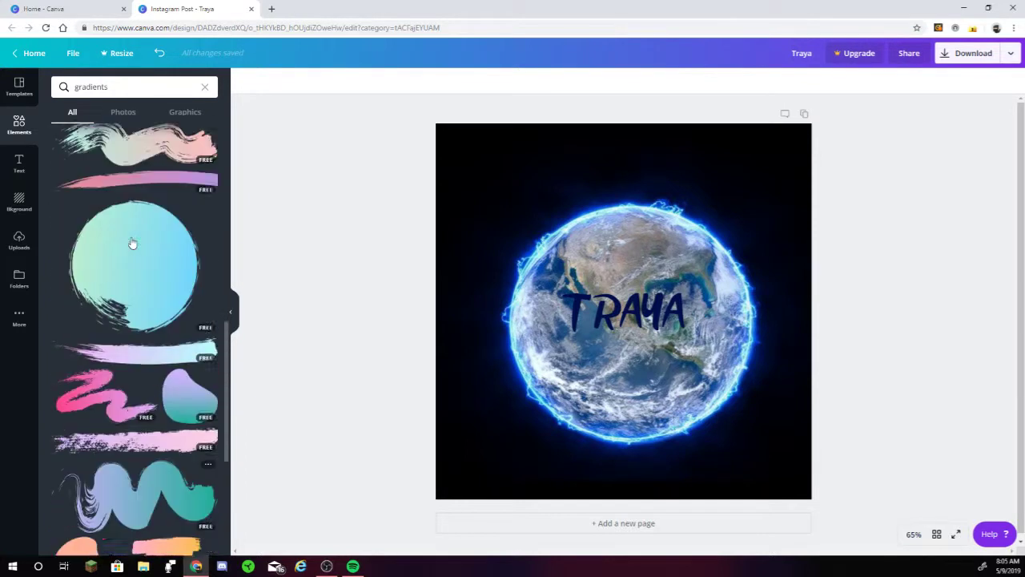
scroll(120, 229, "down", 3)
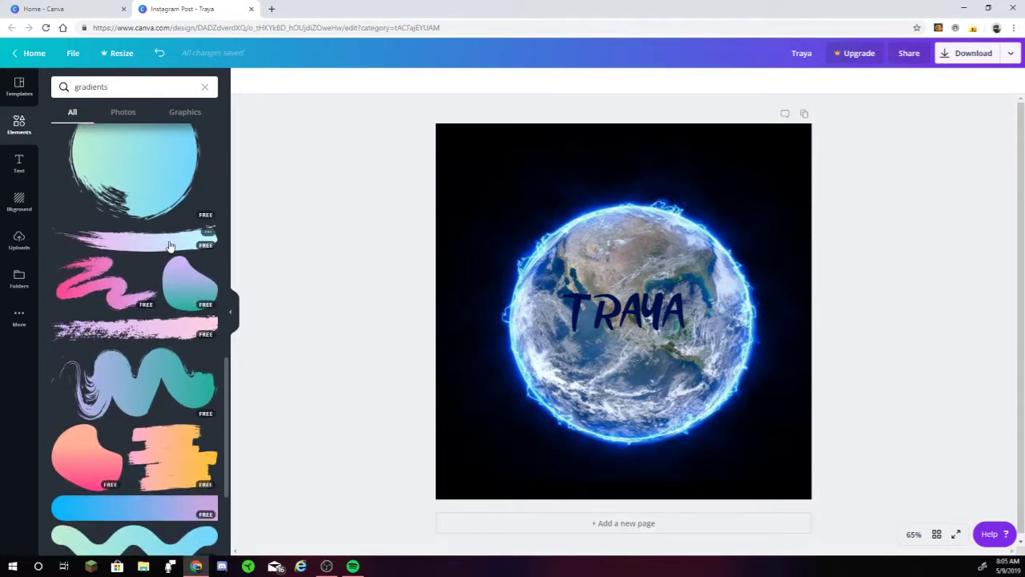
scroll(137, 234, "up", 1)
scroll(137, 240, "up", 10)
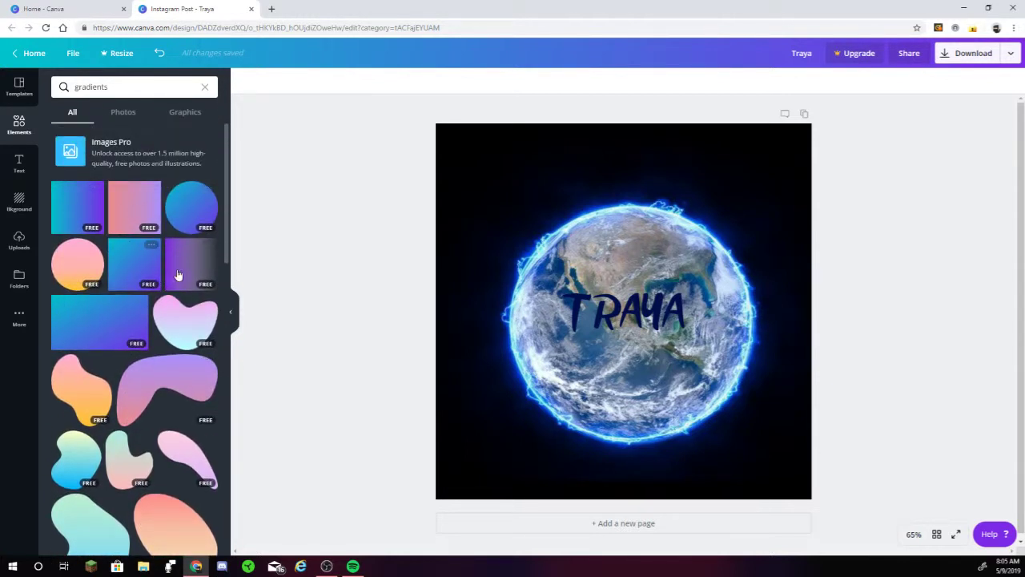
left_click_drag(95, 335, 503, 263)
Align the gradient with the page's upper-left corner and enlarge it beyond the page's right edge
left_click_drag(459, 227, 457, 170)
left_click_drag(504, 201, 505, 201)
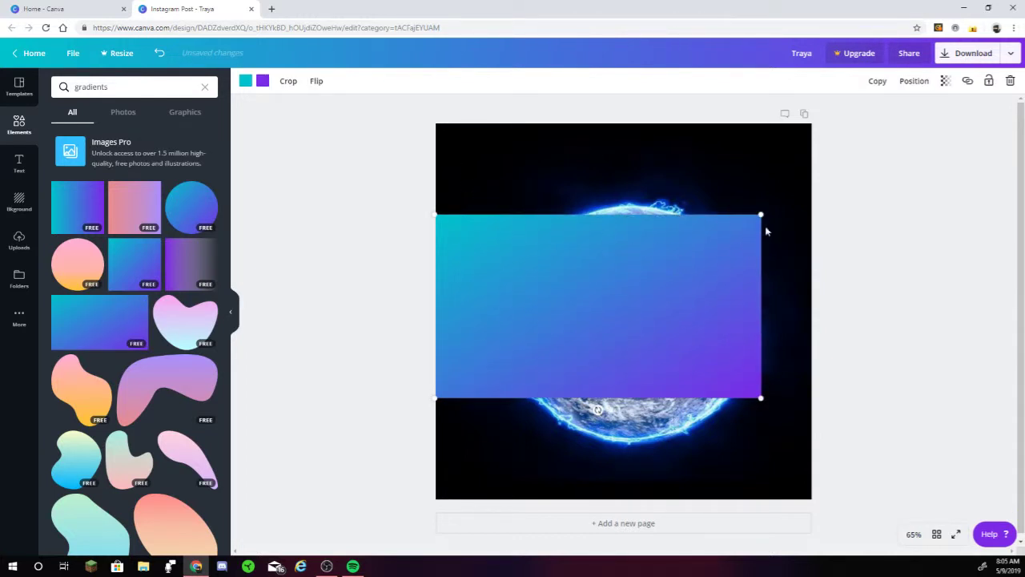
left_click_drag(761, 216, 811, 186)
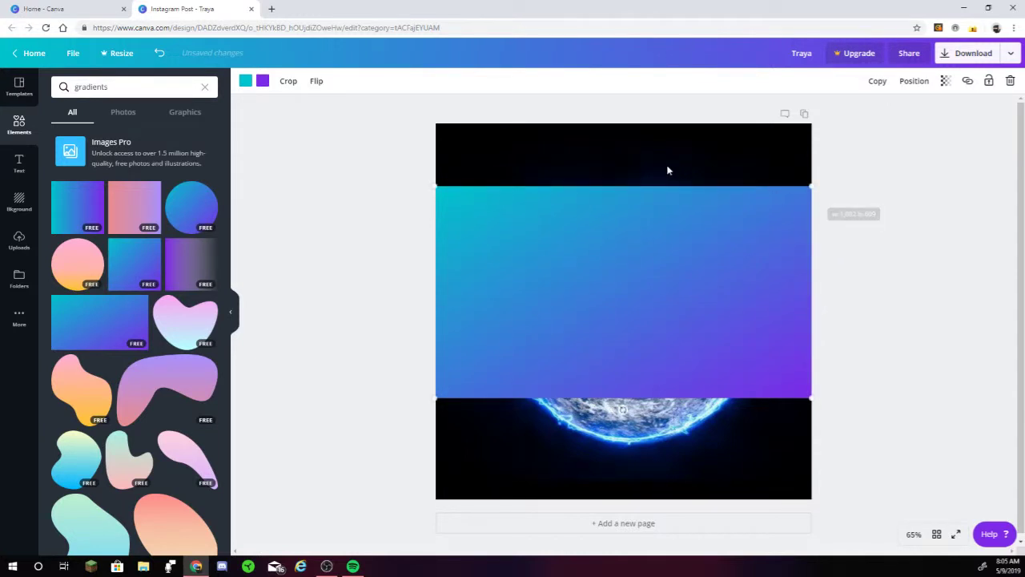
left_click_drag(464, 206, 552, 179)
left_click_drag(813, 337, 934, 531)
Crop the gradient's excess width so that it ends at the page's right edge
left_click(288, 81)
left_click_drag(967, 120, 811, 120)
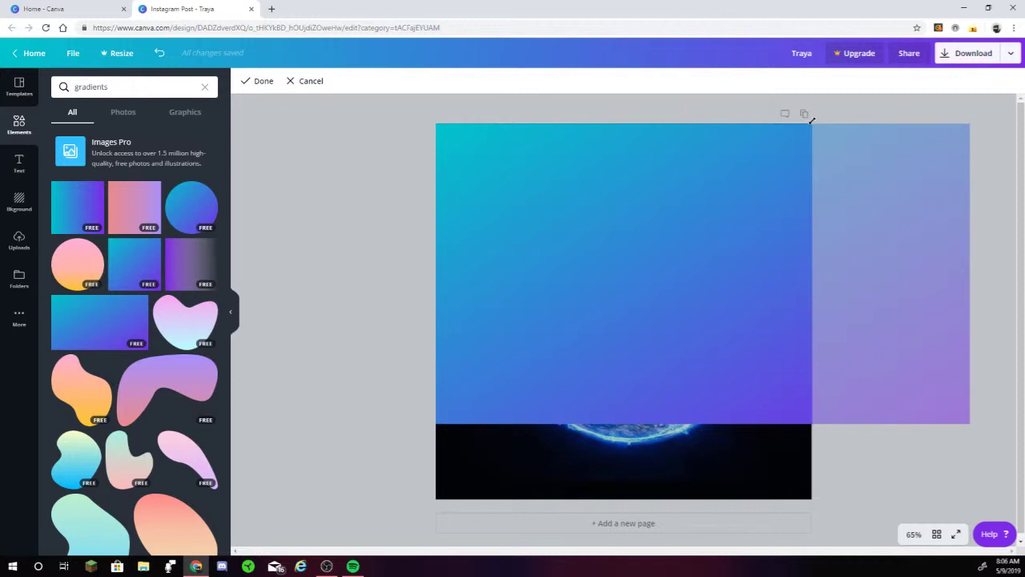
left_click(258, 81)
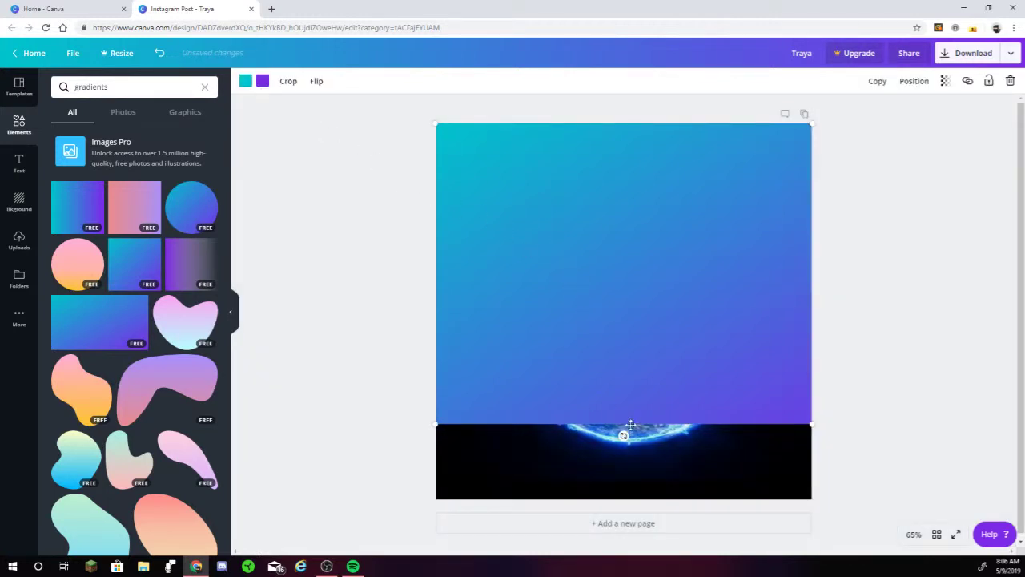
Enlarge the gradient to about 1432 by 1142 to cover the page, and crop it to the page edges
left_click_drag(807, 425, 932, 521)
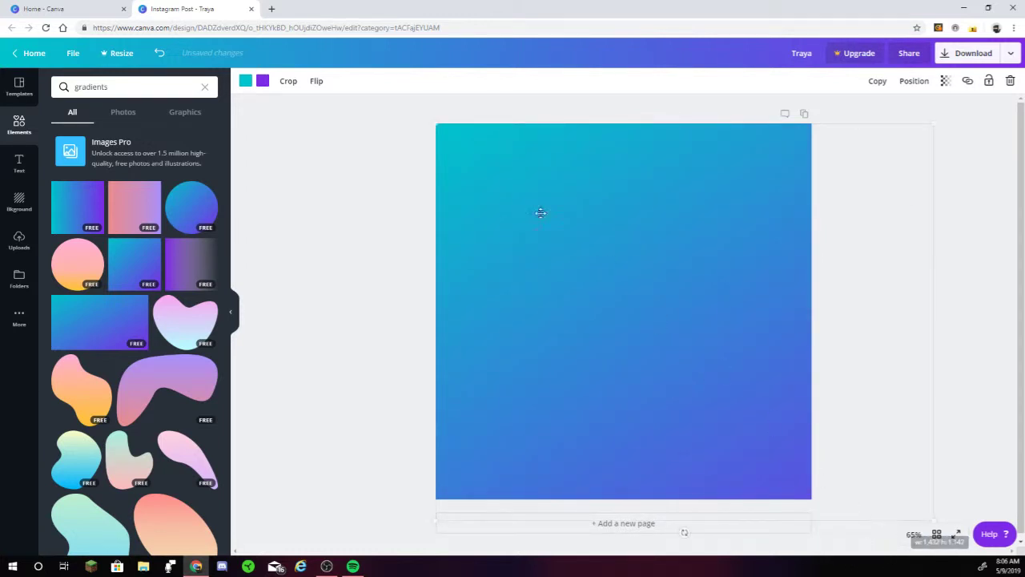
left_click(287, 82)
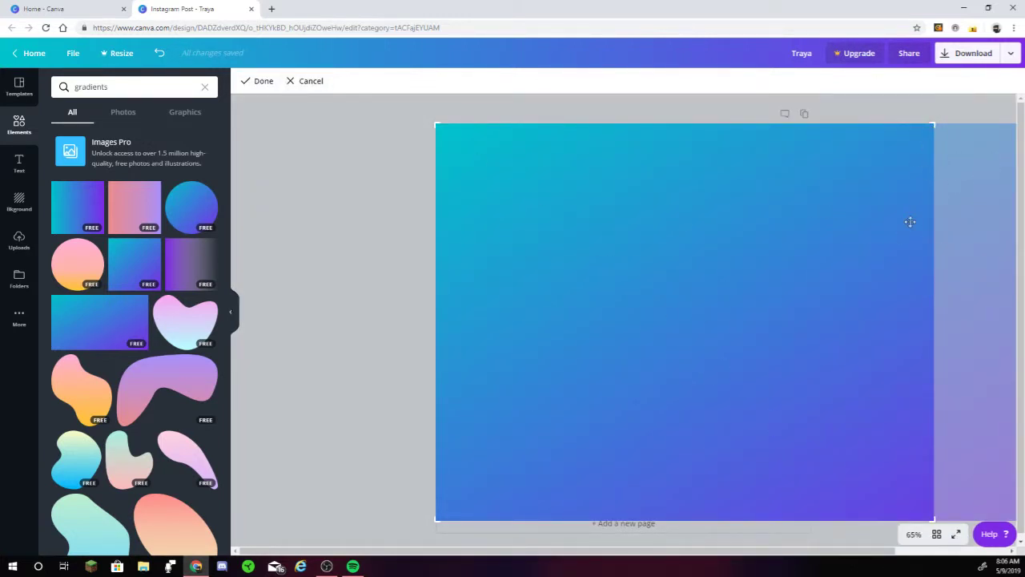
left_click_drag(934, 518, 812, 498)
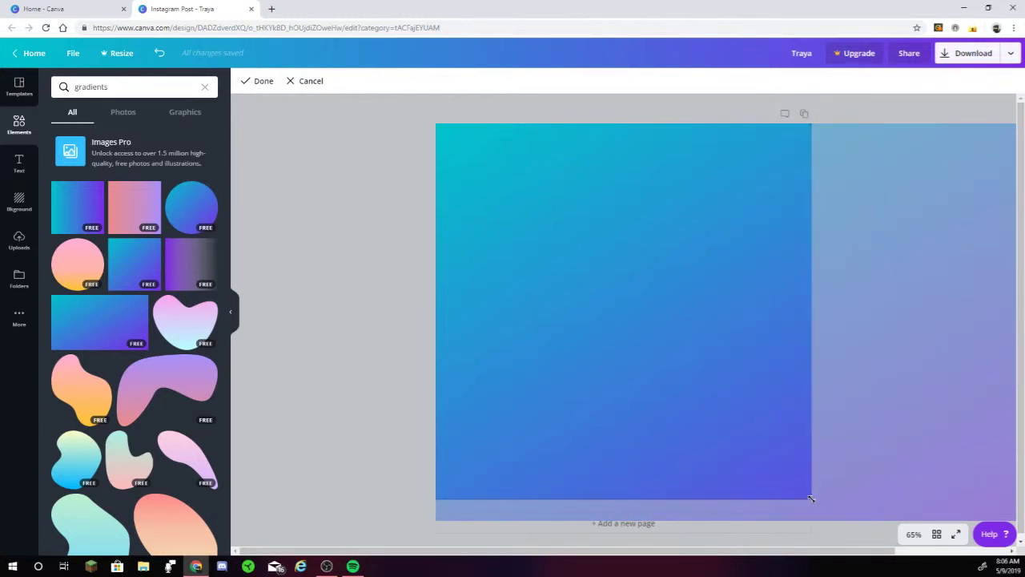
left_click(261, 80)
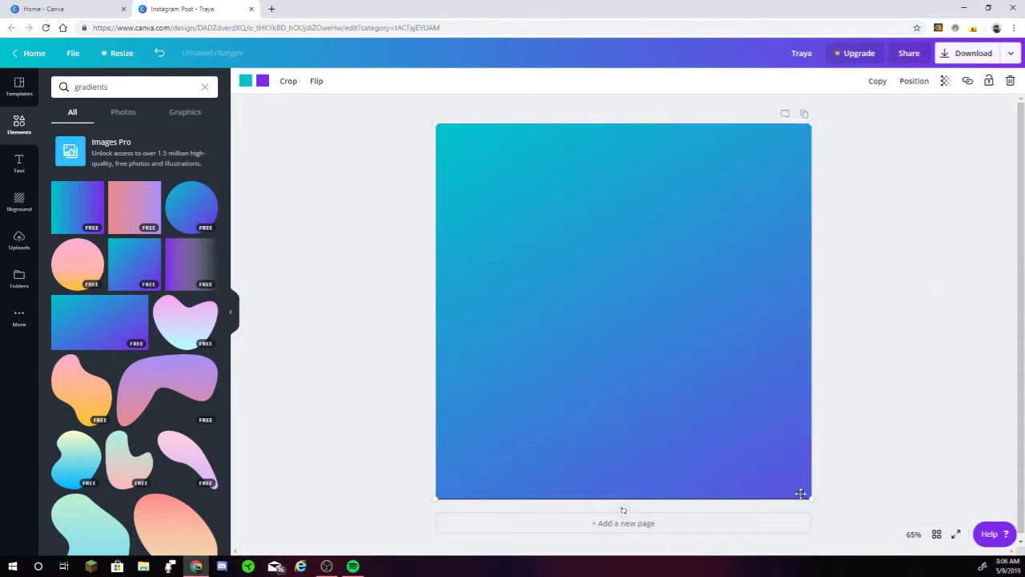
left_click_drag(814, 501, 814, 499)
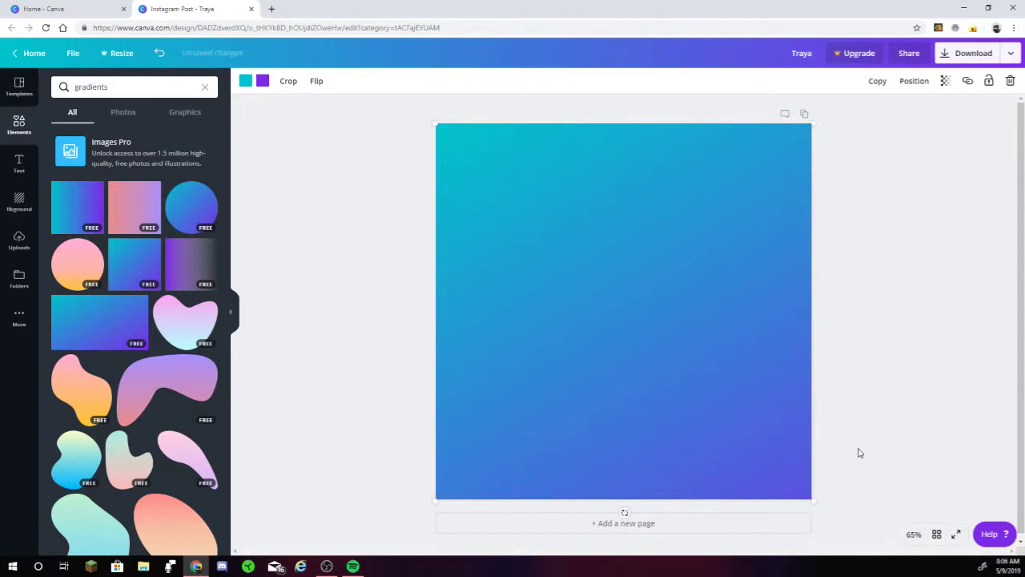
left_click(854, 418)
Set the gradient's transparency to 13 and realign it so that it covers the whole page
left_click(602, 271)
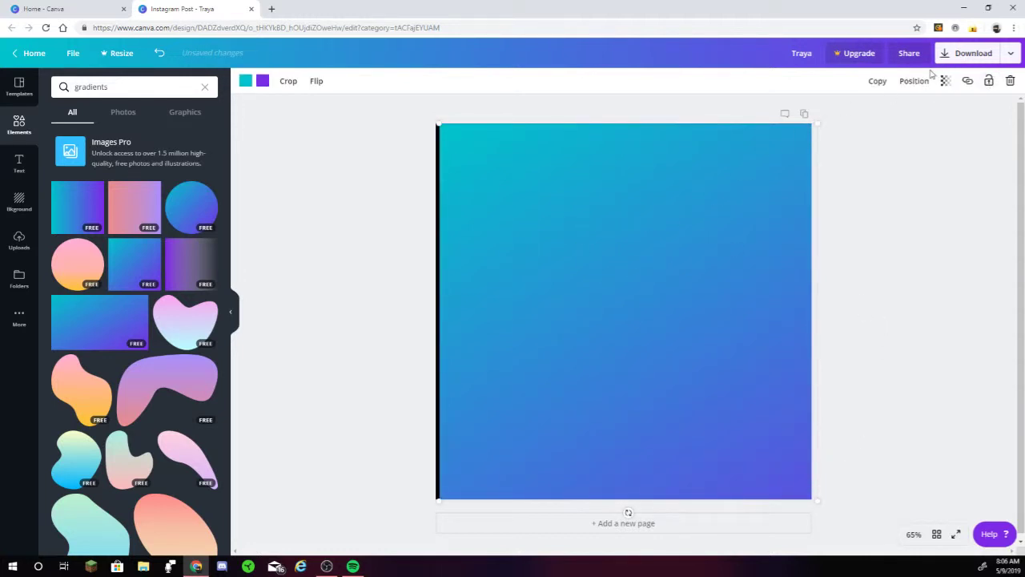
left_click(920, 81)
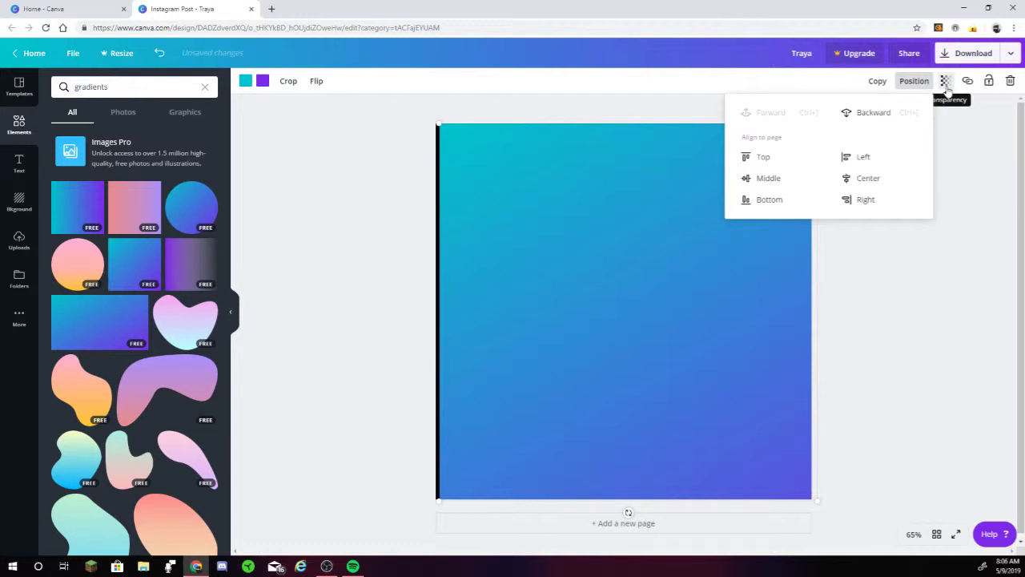
left_click(947, 83)
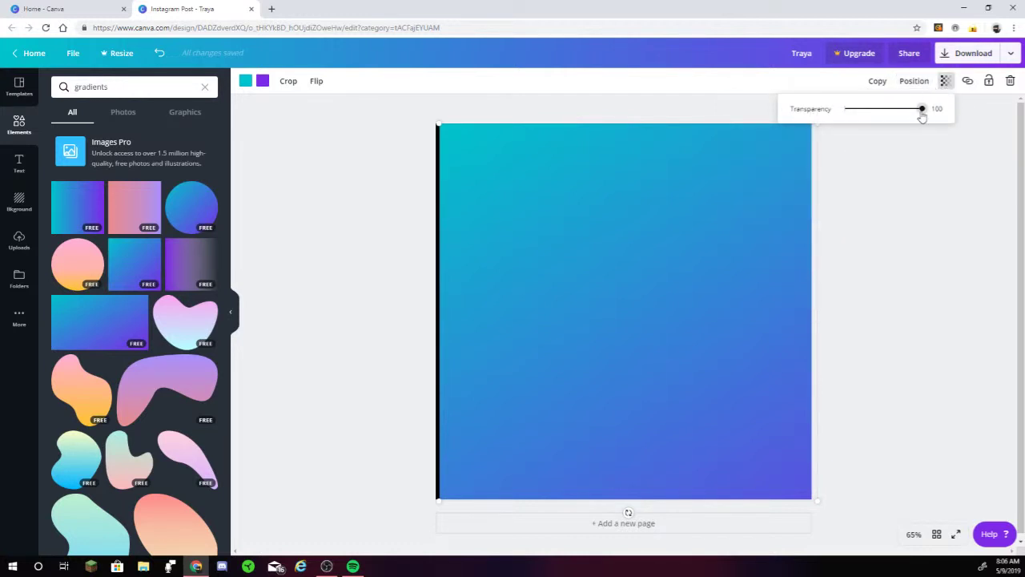
left_click_drag(923, 114, 893, 114)
left_click(769, 199)
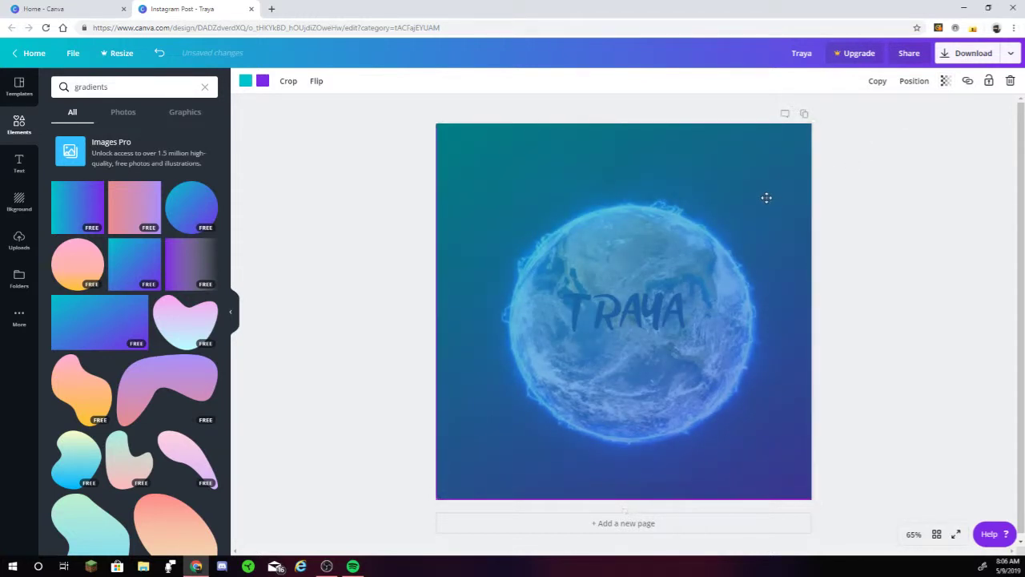
left_click(945, 81)
left_click_drag(900, 116, 855, 124)
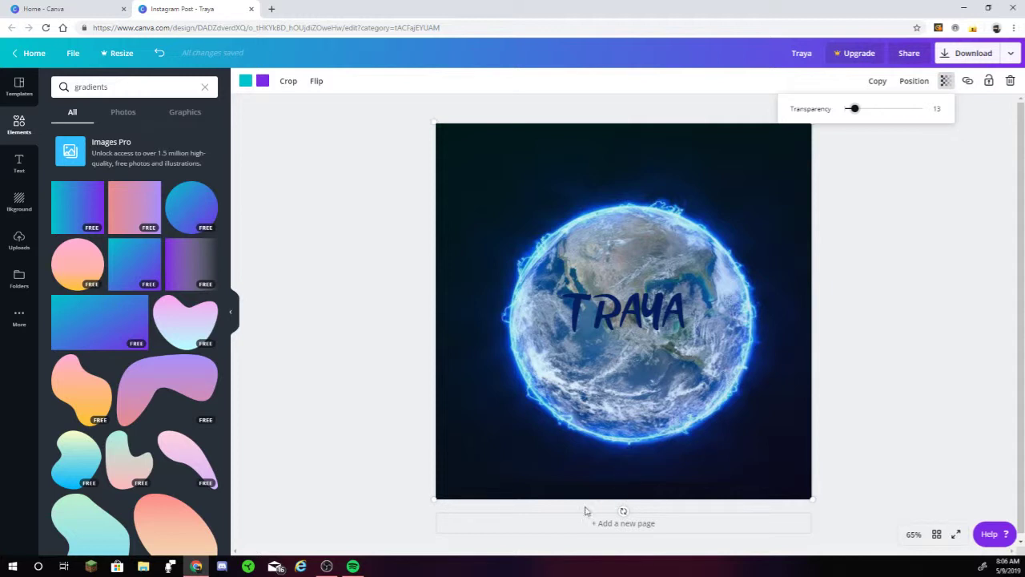
Recolour the gradient, replacing its purple with the document's dark blue and its teal with the default blue #5271ff
left_click(265, 81)
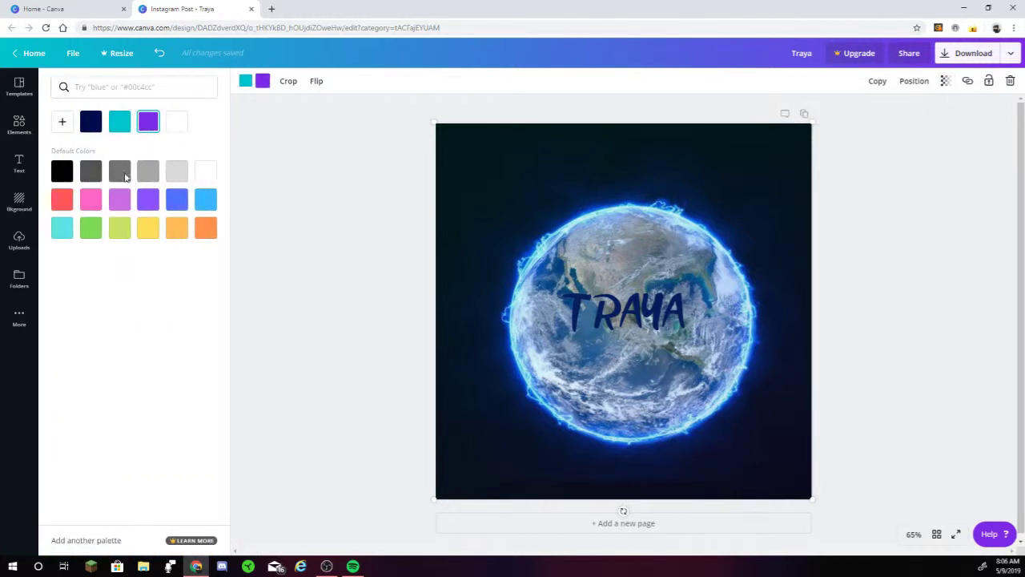
left_click(93, 121)
left_click(246, 82)
left_click(177, 199)
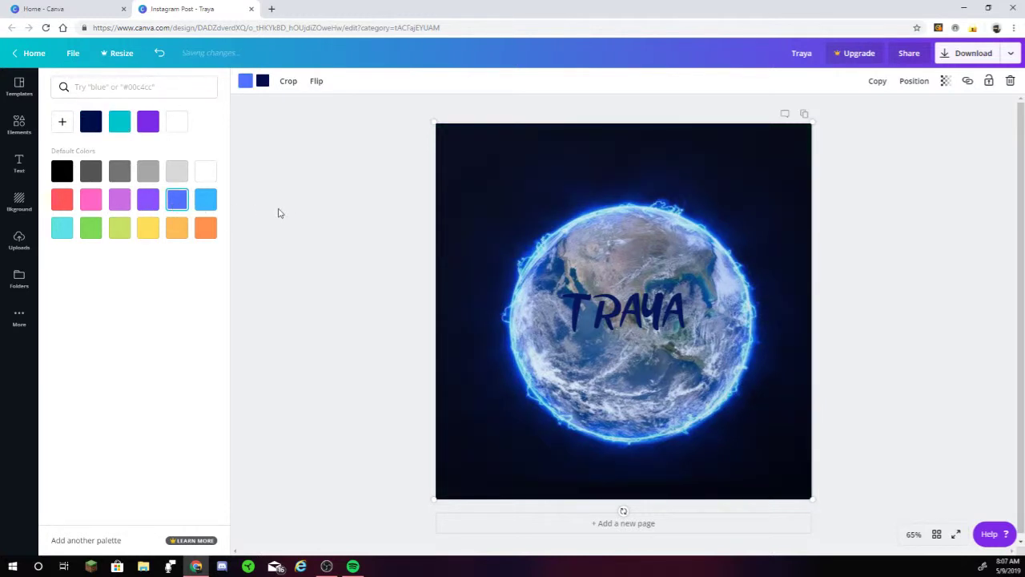
left_click(289, 211)
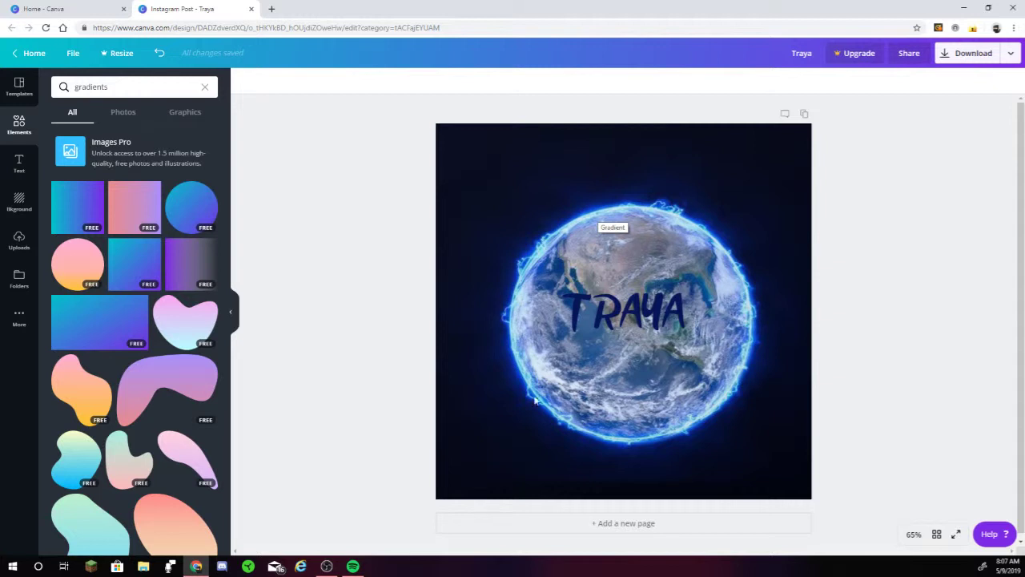
Set the blue gradient's transparency to 14 and nudge it slightly on the page
left_click(555, 212)
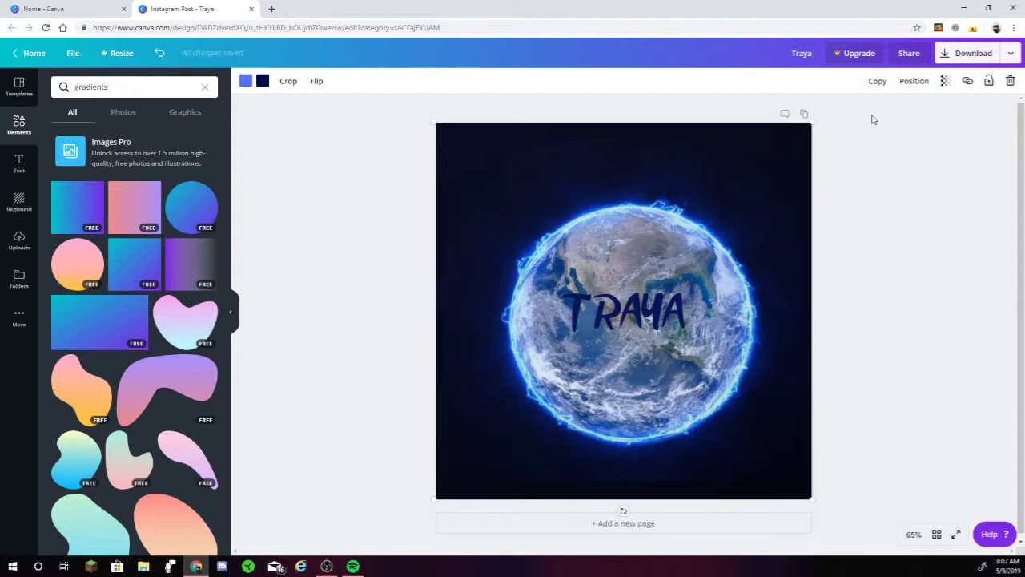
left_click(947, 81)
mouse_move(857, 111)
left_mouse_down()
mouse_move(873, 115)
mouse_move(856, 121)
left_mouse_up()
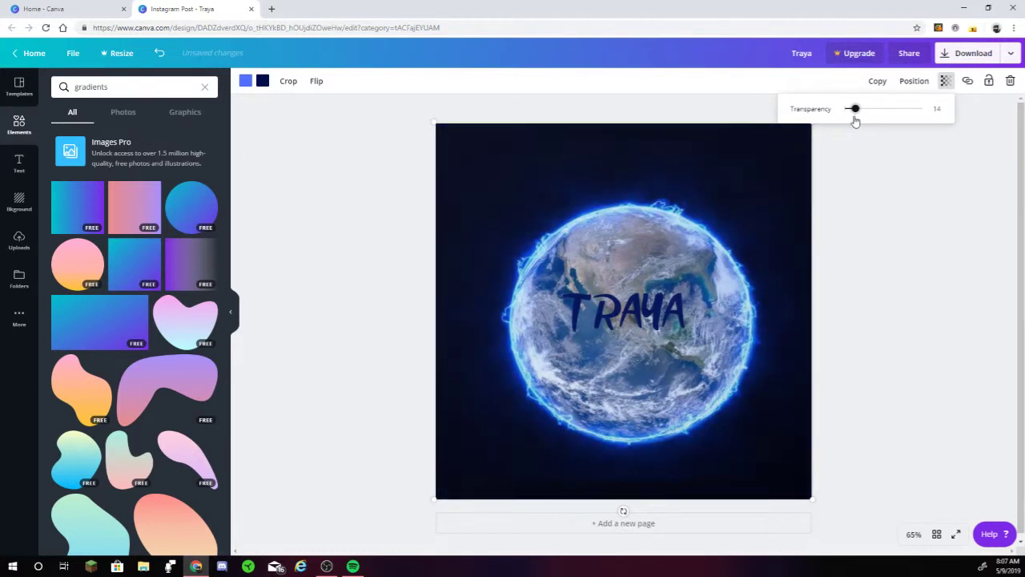
mouse_move(665, 169)
left_mouse_down()
mouse_move(746, 201)
mouse_move(1024, 248)
mouse_move(657, 174)
mouse_move(667, 167)
left_mouse_up()
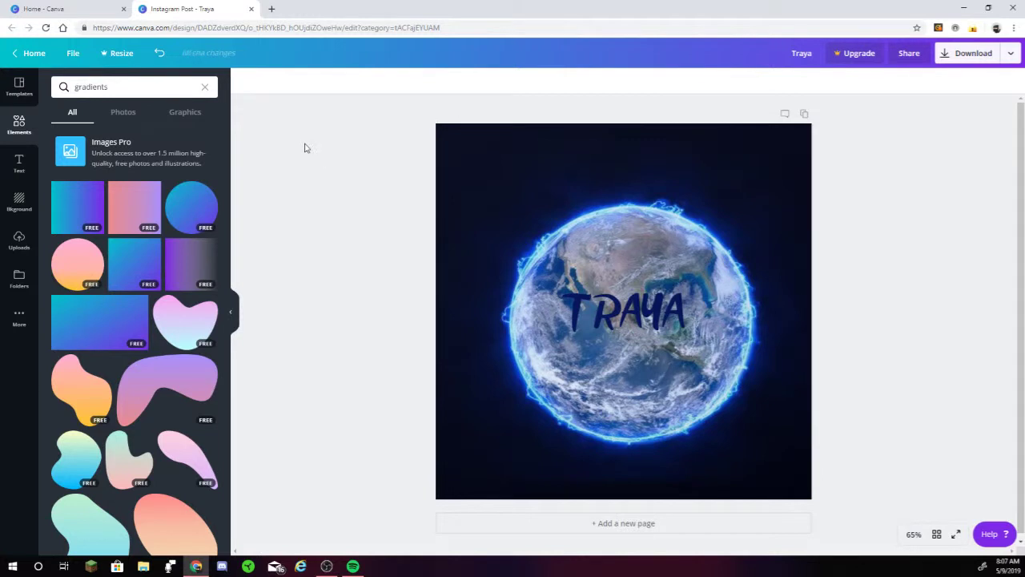
Slide the blue gradient aside and duplicate the "TRAYA" heading, keeping one copy lower on the globe and deleting the one in the original spot
left_click(19, 164)
left_click(604, 307)
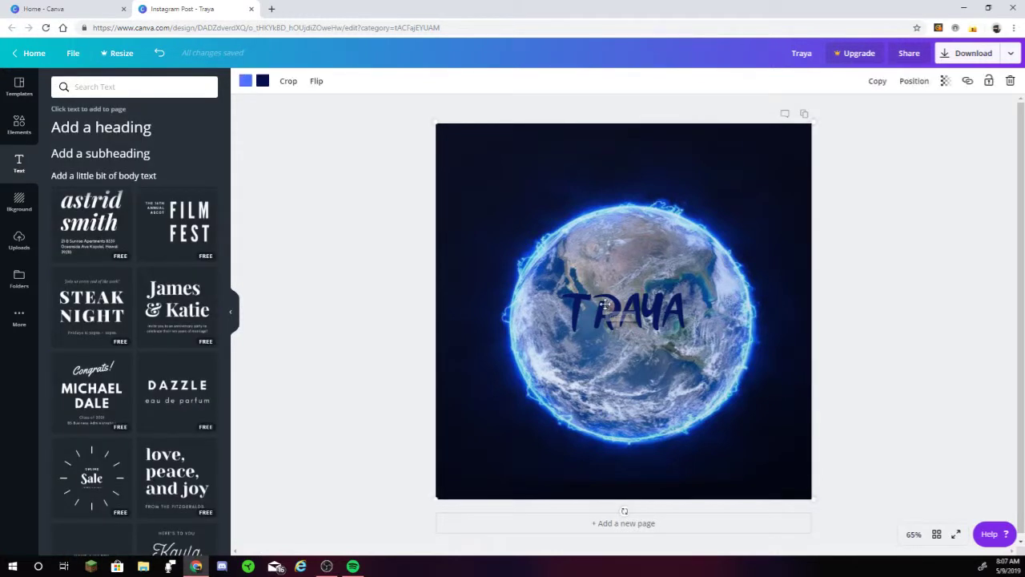
left_click_drag(605, 307, 323, 229)
left_click(303, 282)
left_click(605, 312)
left_click(876, 86)
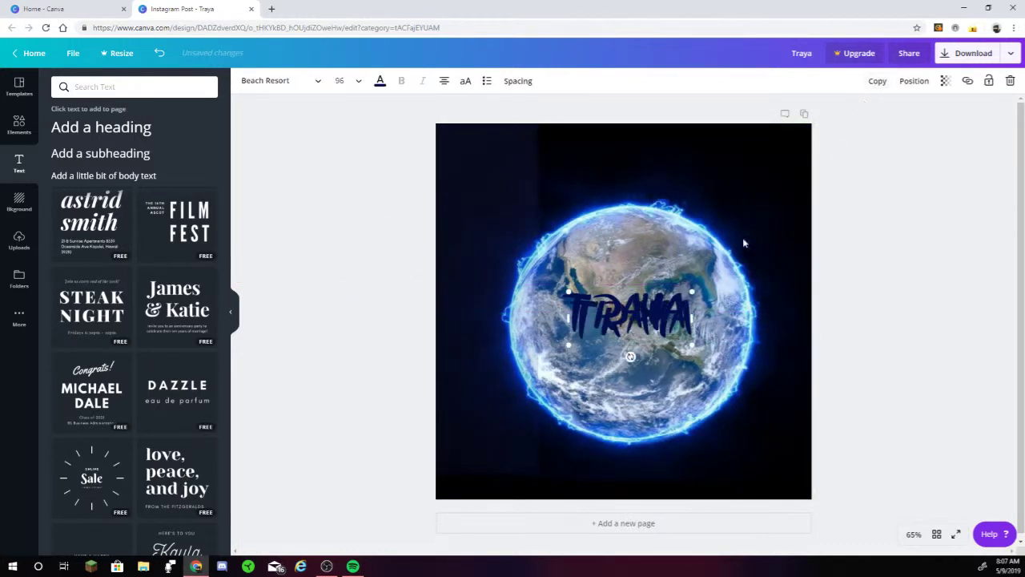
left_click_drag(583, 311, 627, 357)
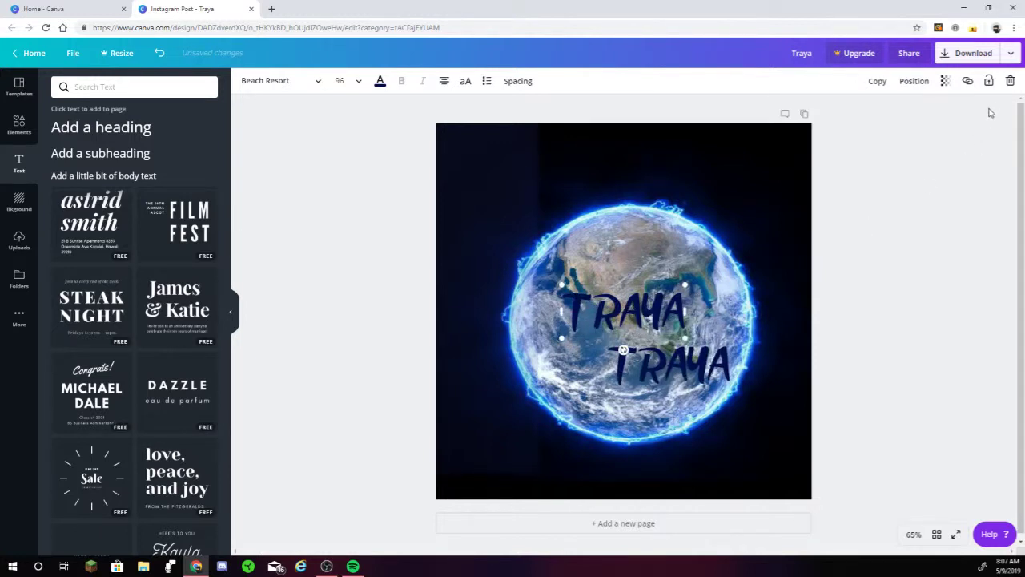
left_click(1011, 84)
Realign the blue gradient over the whole page and move the "TRAYA" heading back to the centre of the globe
left_click(632, 490)
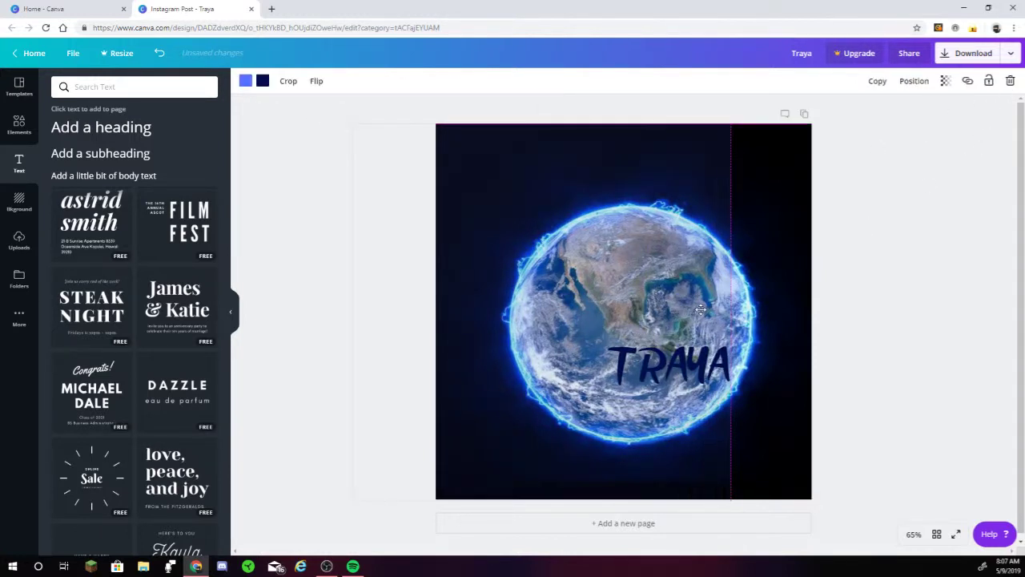
left_click_drag(661, 366, 603, 286)
left_click_drag(561, 223, 560, 222)
left_click_drag(585, 282, 601, 305)
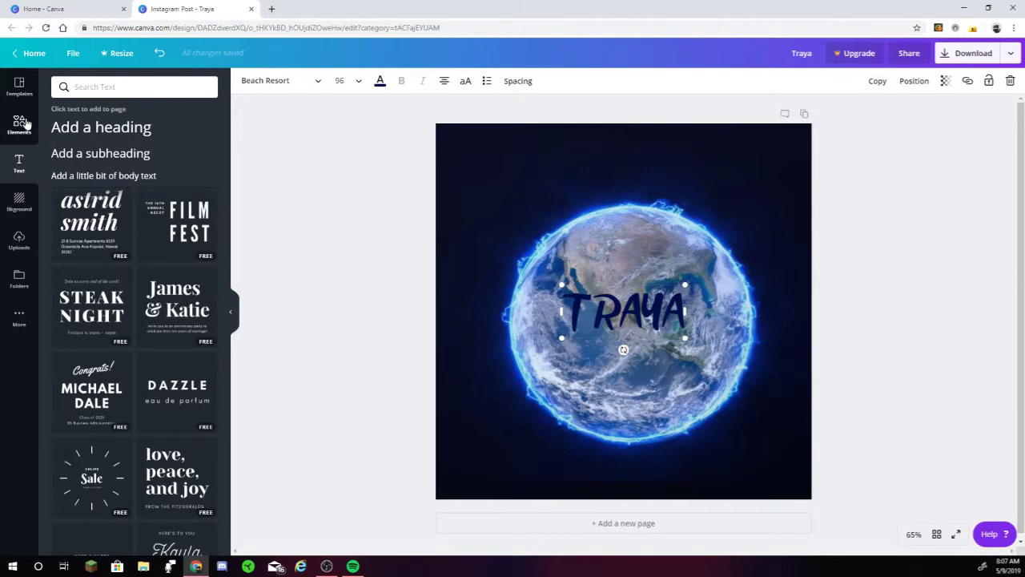
Add the square coral-to-lavender gradient and enlarge it to about 1,088 by 1,088 so that it covers the page
left_click(19, 122)
left_click_drag(135, 206, 475, 193)
left_click_drag(767, 172, 813, 124)
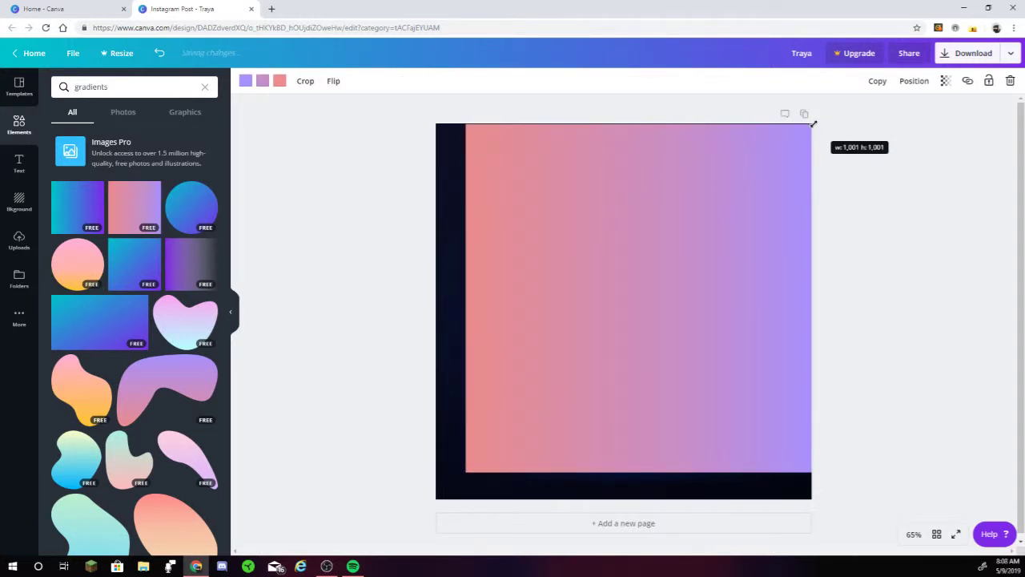
left_click_drag(465, 473, 435, 494)
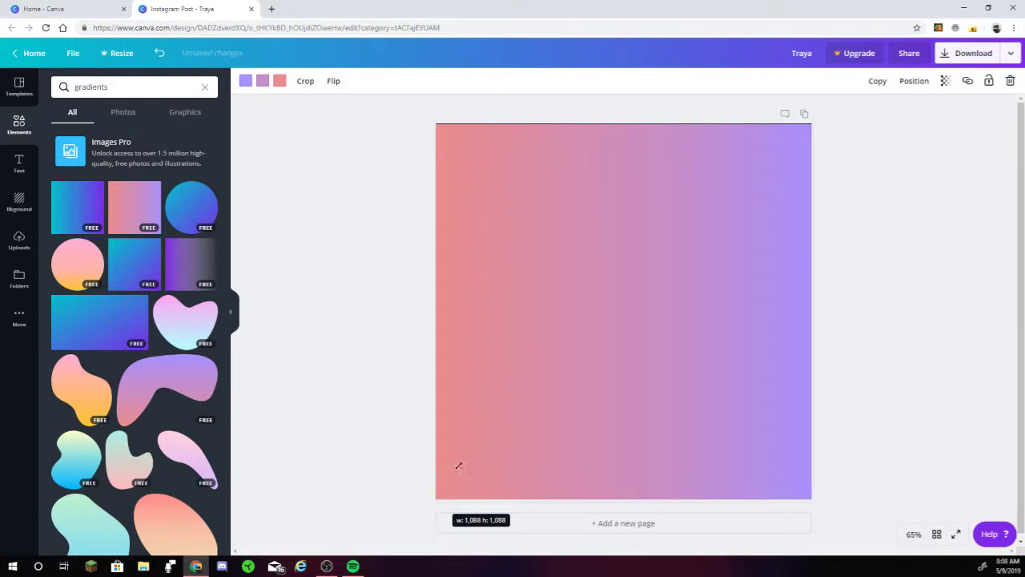
mouse_move(589, 308)
left_mouse_down()
mouse_move(585, 300)
mouse_move(589, 307)
left_mouse_up()
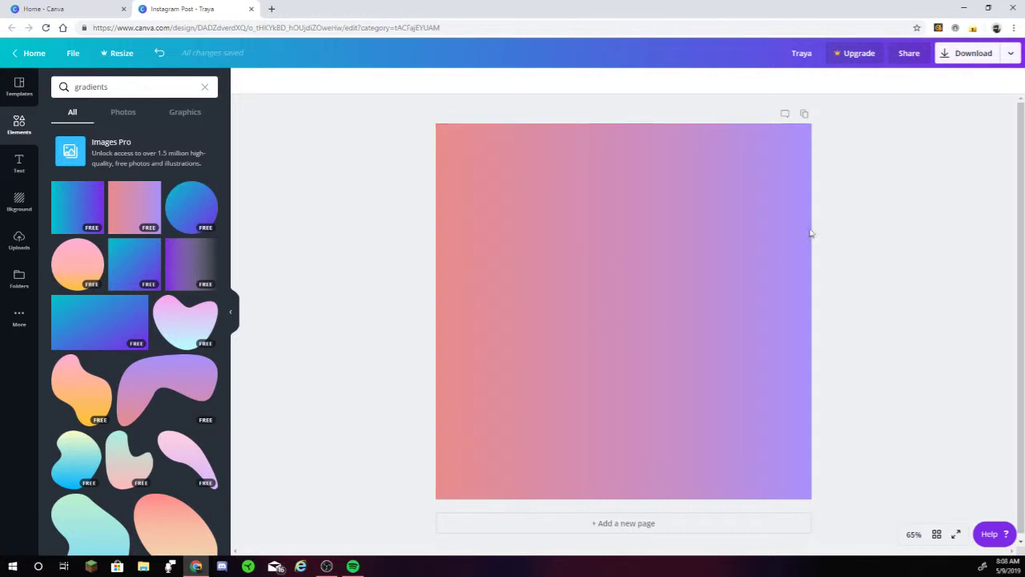
Nudge the coral-to-lavender gradient into line with the page and set its transparency to 12
key("shift+Right")
key("shift+Right")
key("shift+Right")
left_click_drag(483, 273, 475, 275)
left_click(946, 80)
left_click_drag(925, 107, 854, 126)
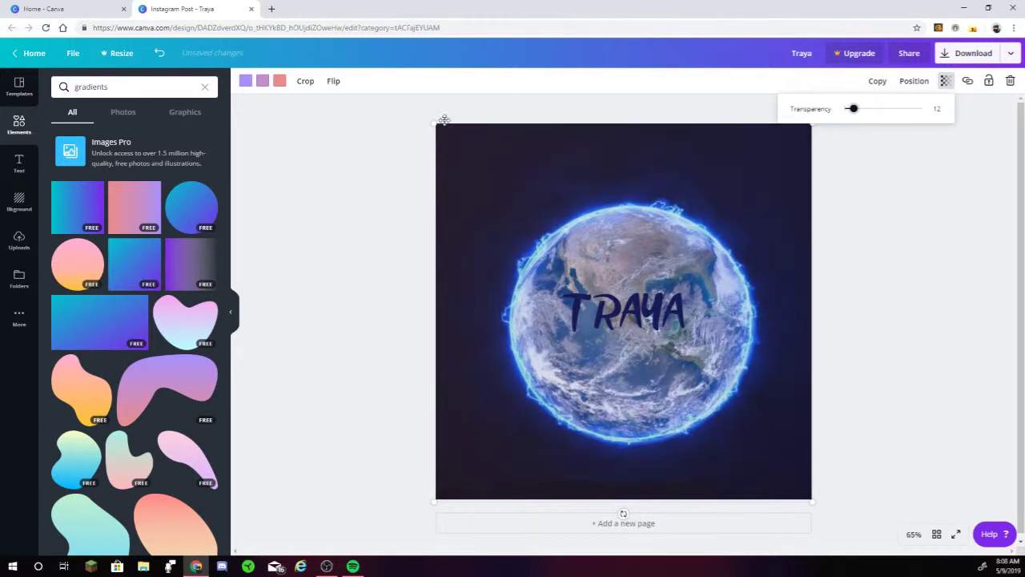
Recolour the gradient's coral to default purple, its middle to default pink-purple and its lavender to mauve, and realign it over the page
left_click(280, 83)
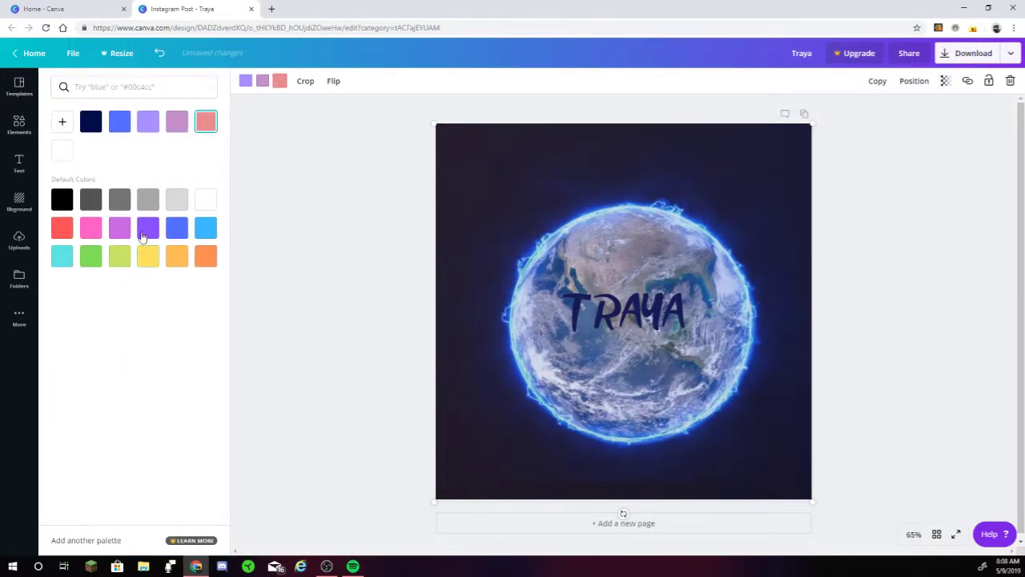
left_click(152, 223)
left_click(258, 87)
left_click(119, 228)
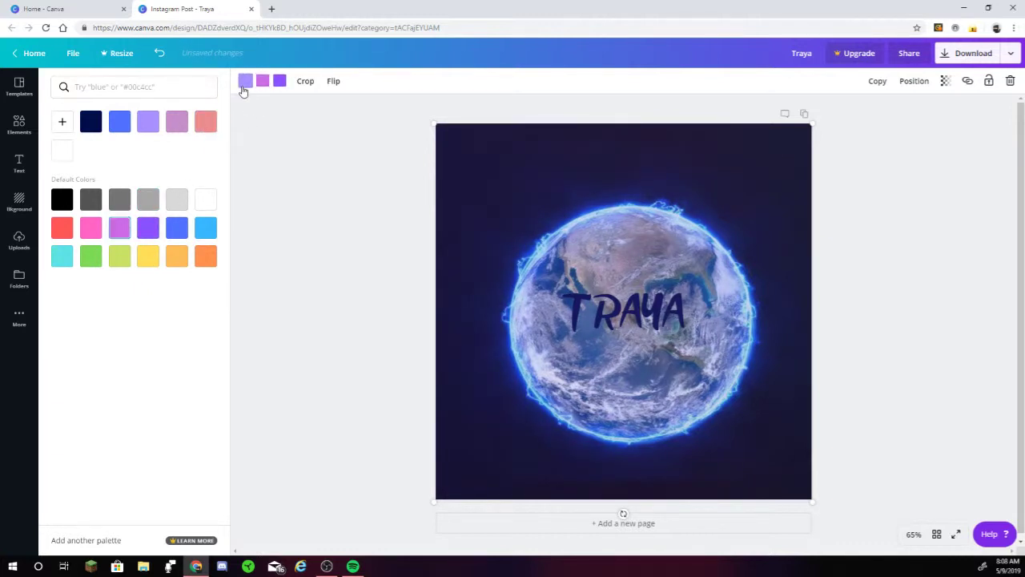
left_click(311, 167)
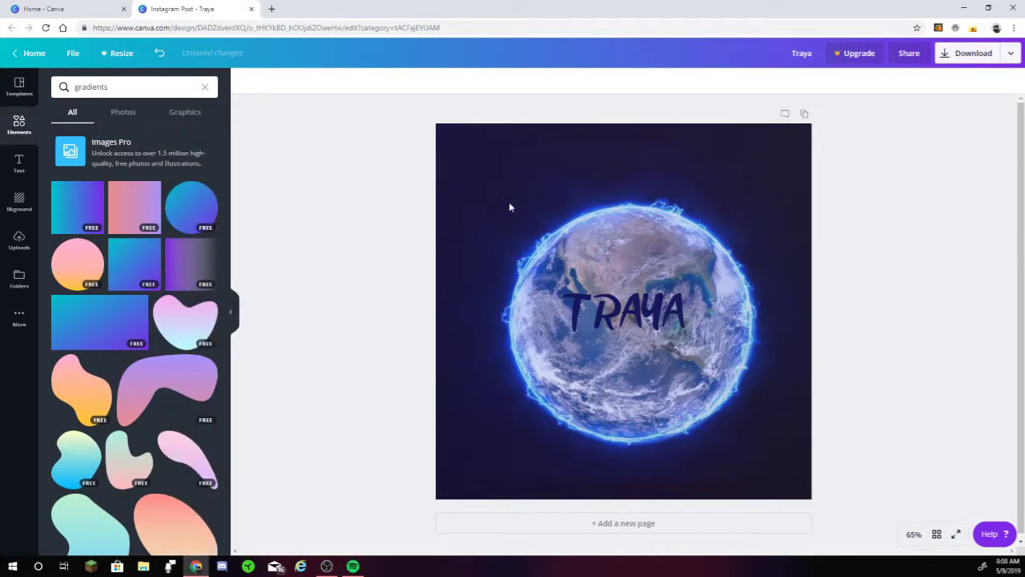
left_click_drag(481, 264, 240, 242)
left_click_drag(1, 232, 503, 235)
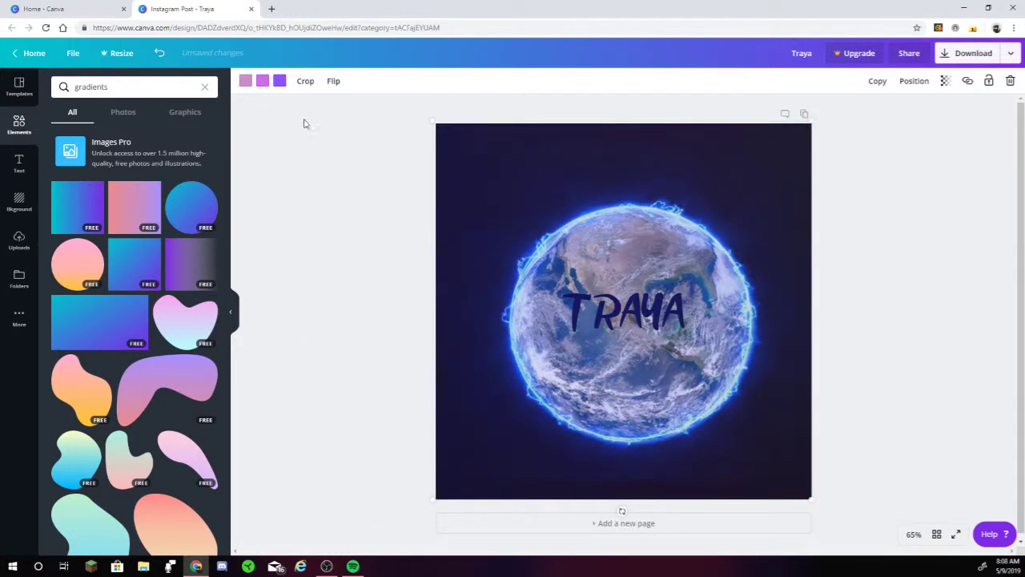
Change the gradient's middle colour to the document's dark blue and its purple end to mauve
left_click(263, 81)
left_click(91, 121)
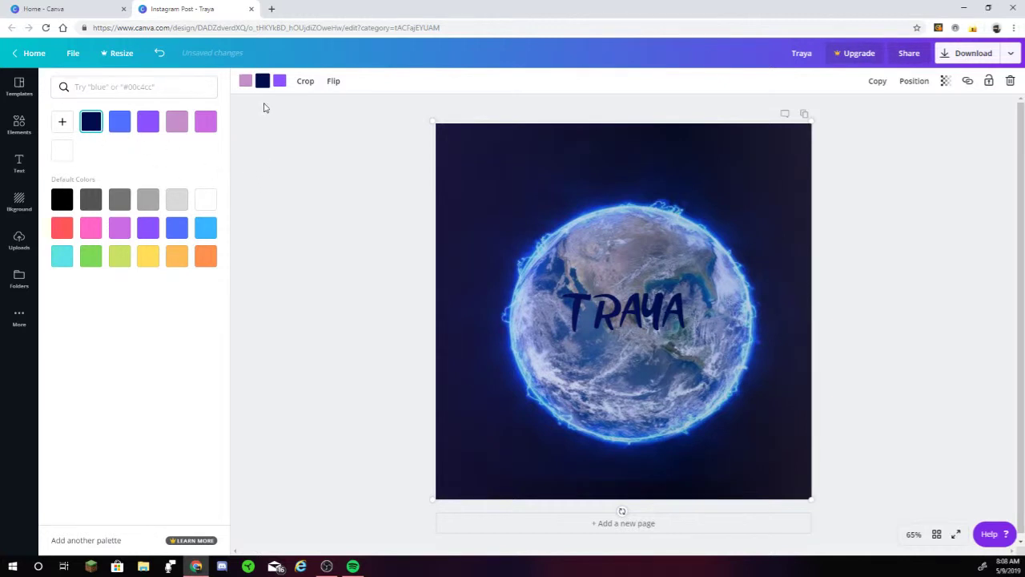
left_click(385, 181)
left_click(516, 194)
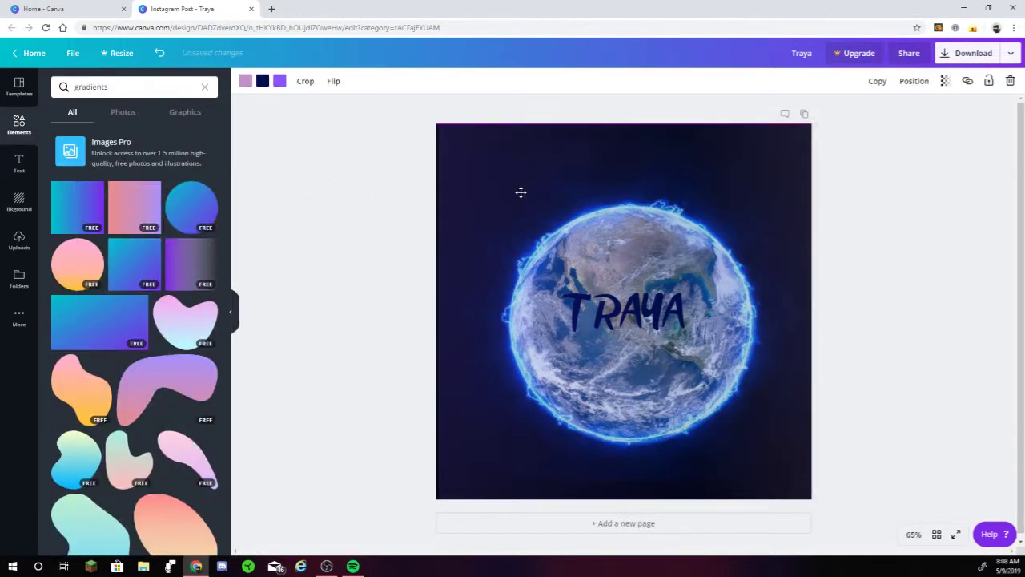
left_click(279, 81)
left_click(352, 117)
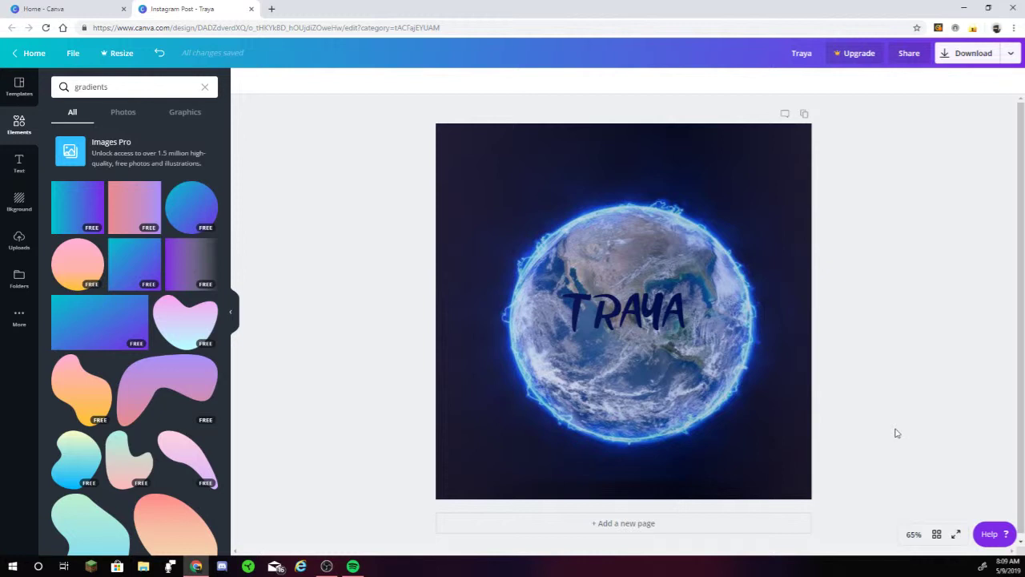
Replace the previous elements search with a search for "lines"
left_click(682, 427)
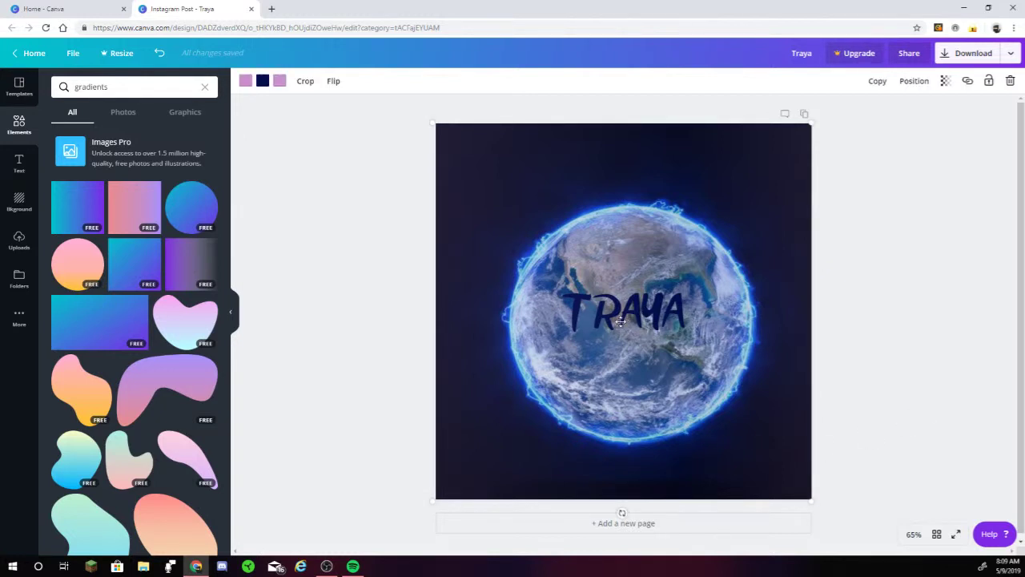
left_click(22, 163)
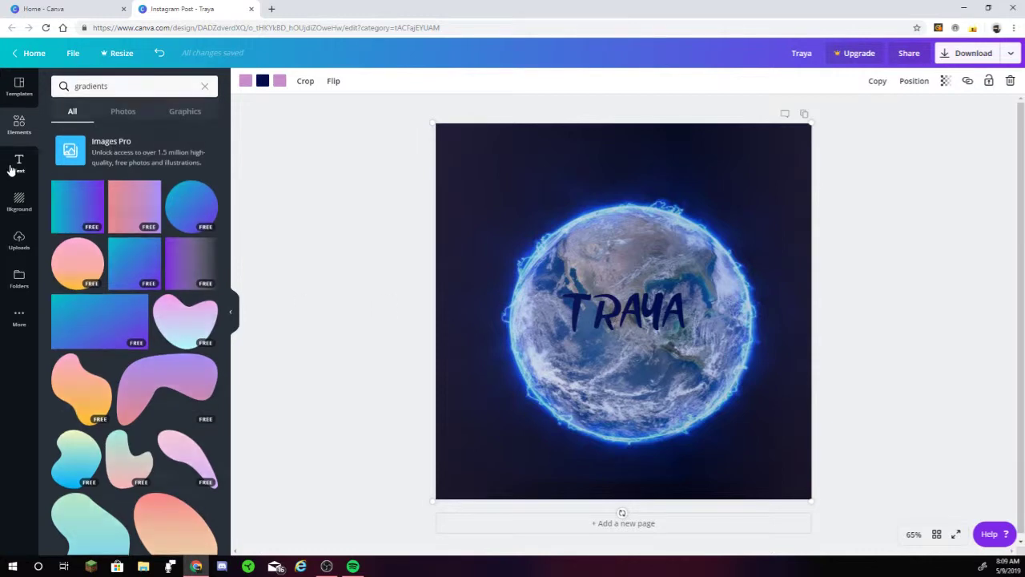
left_click(19, 125)
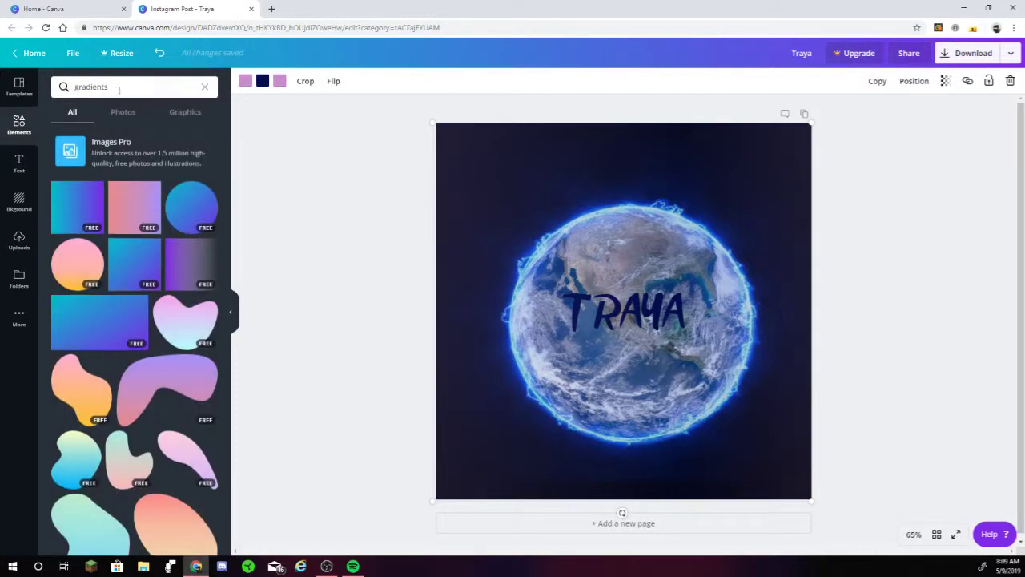
left_click(119, 88)
key("BackSpace")
key("BackSpace")
key("BackSpace")
key("BackSpace")
key("BackSpace")
key("BackSpace")
key("BackSpace")
key("BackSpace")
key("BackSpace")
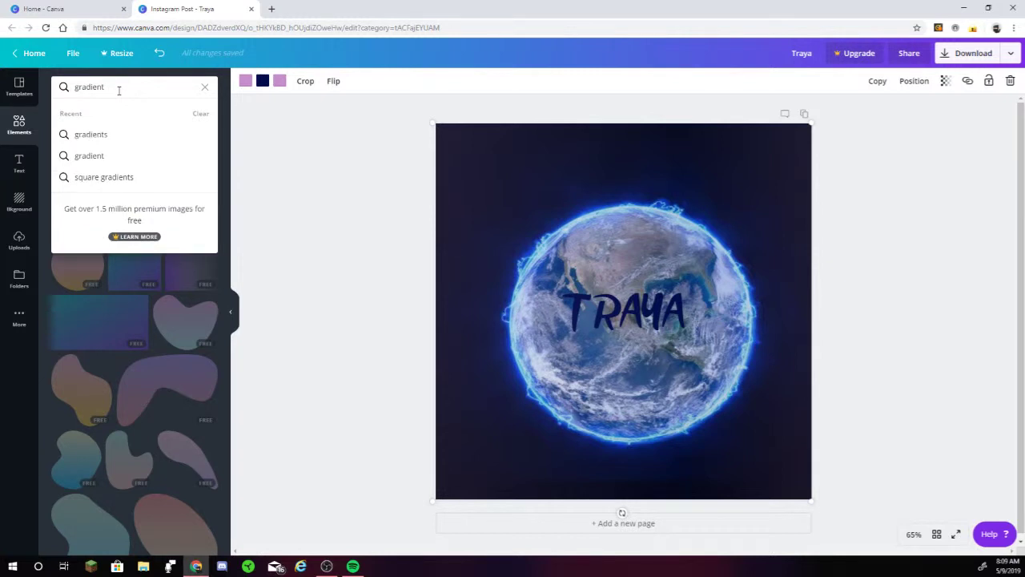
type("li")
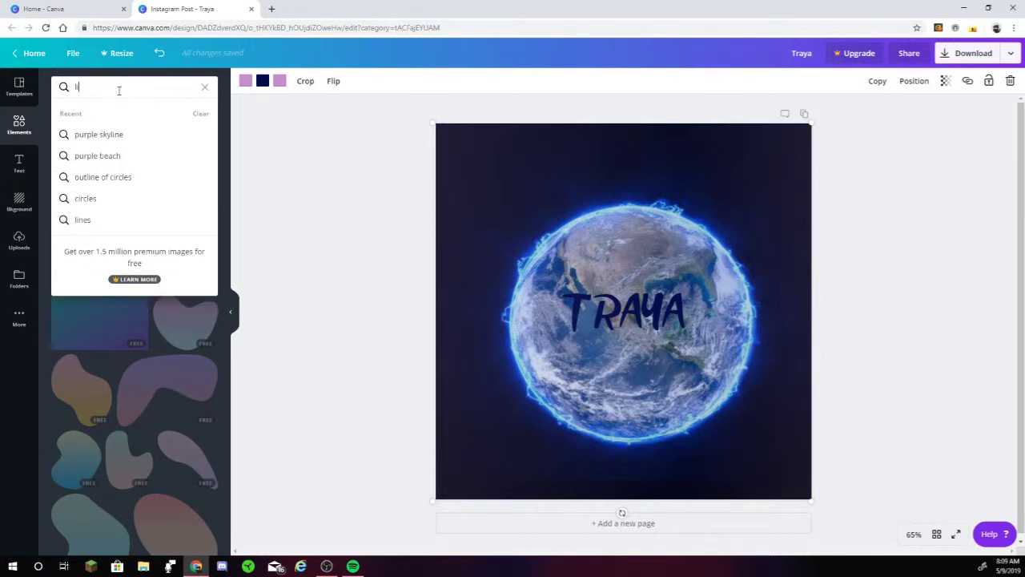
key("Return")
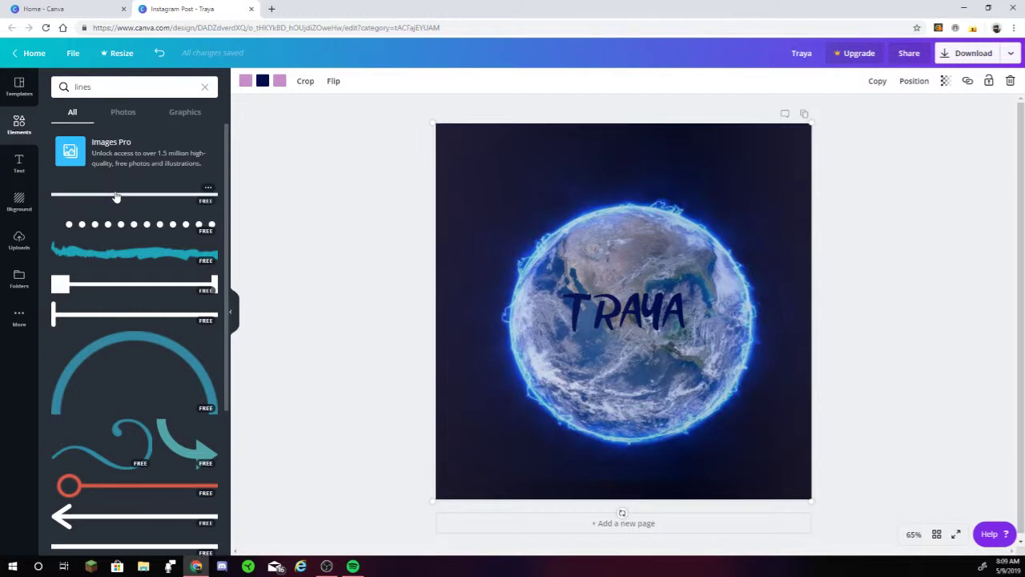
Add the plain straight line, shorten it to slightly wider than the "TRAYA" heading and place it just above the heading
left_click(116, 197)
left_click_drag(487, 307, 666, 289)
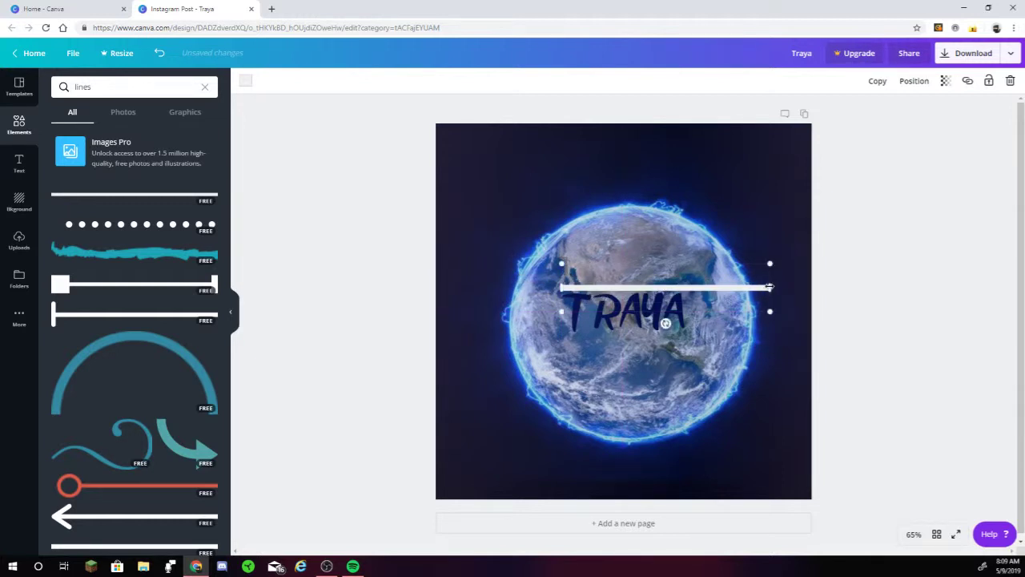
left_click_drag(769, 286, 641, 280)
left_click(282, 269)
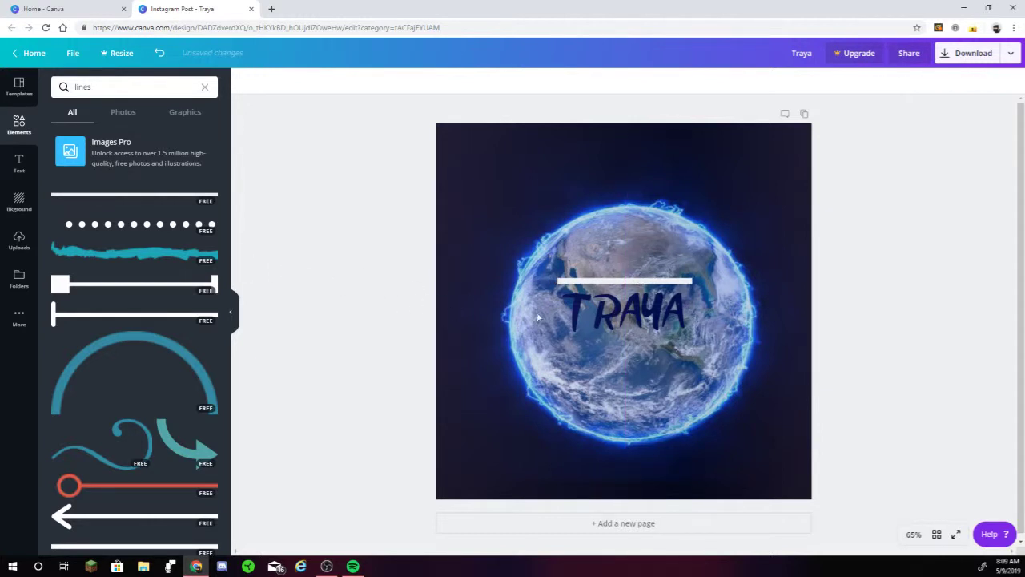
Try the document's dark blue on the line above the heading and settle on white for it
scroll(128, 300, "down", 10)
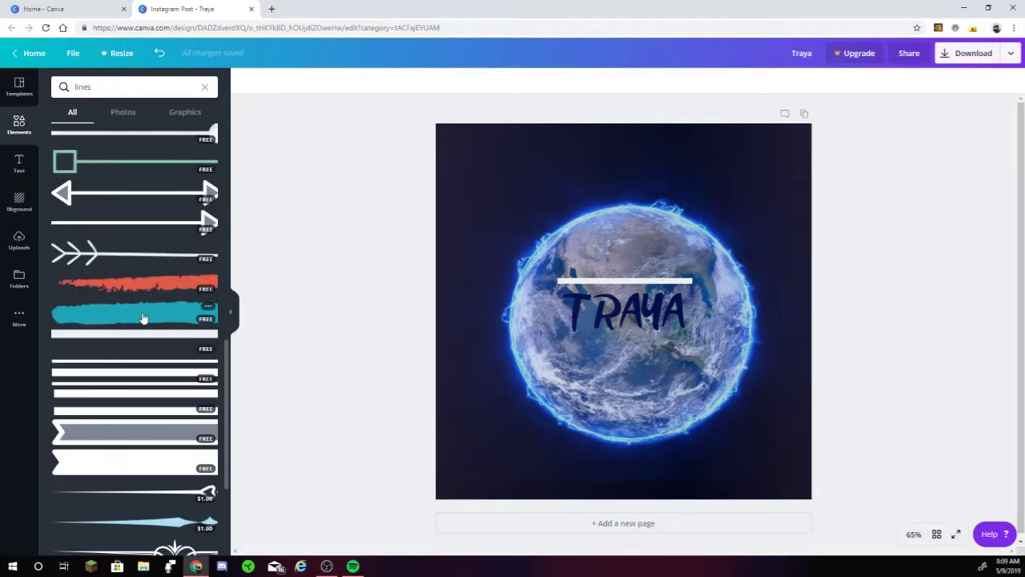
left_click(608, 281)
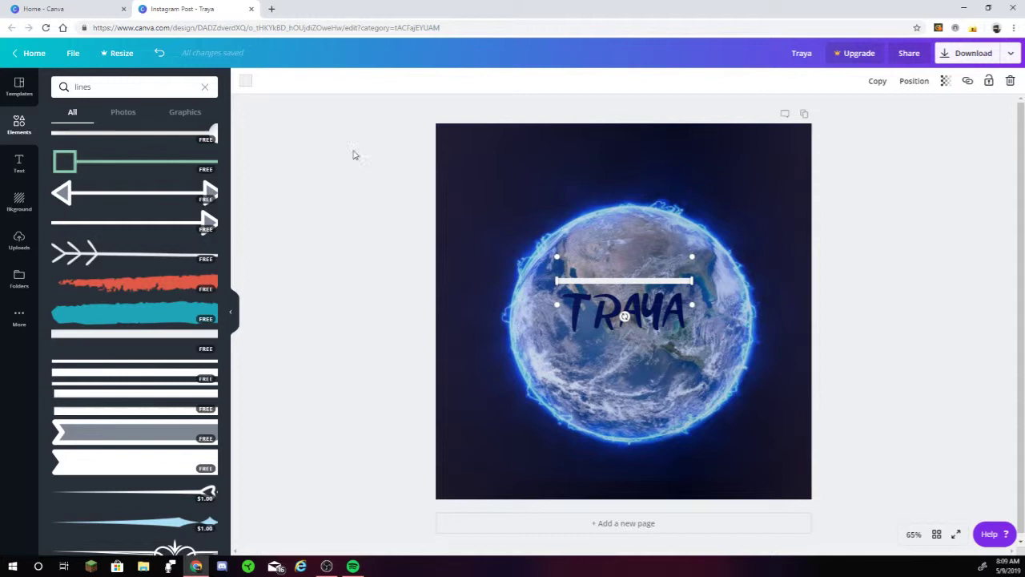
left_click(245, 83)
left_click(90, 122)
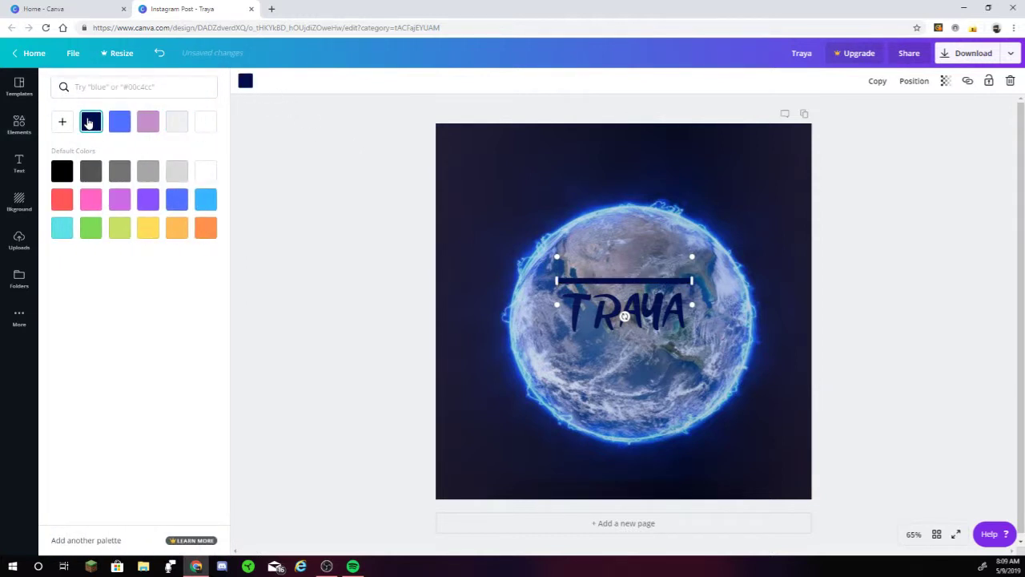
left_click(202, 126)
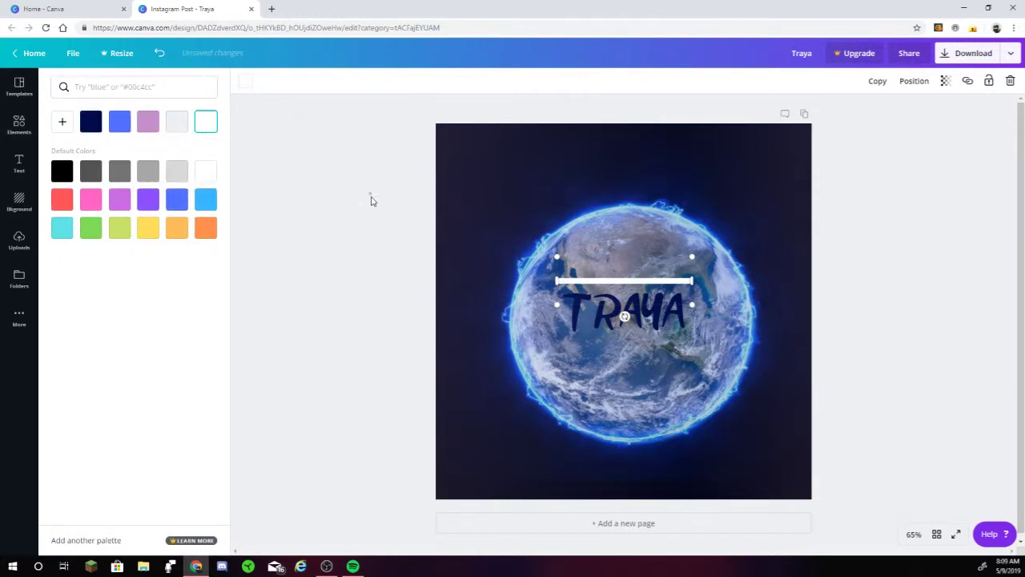
left_click(279, 221)
Add a second plain line, shorten it to match the upper line's width and place it just below the "TRAYA" heading
scroll(88, 240, "up", 5)
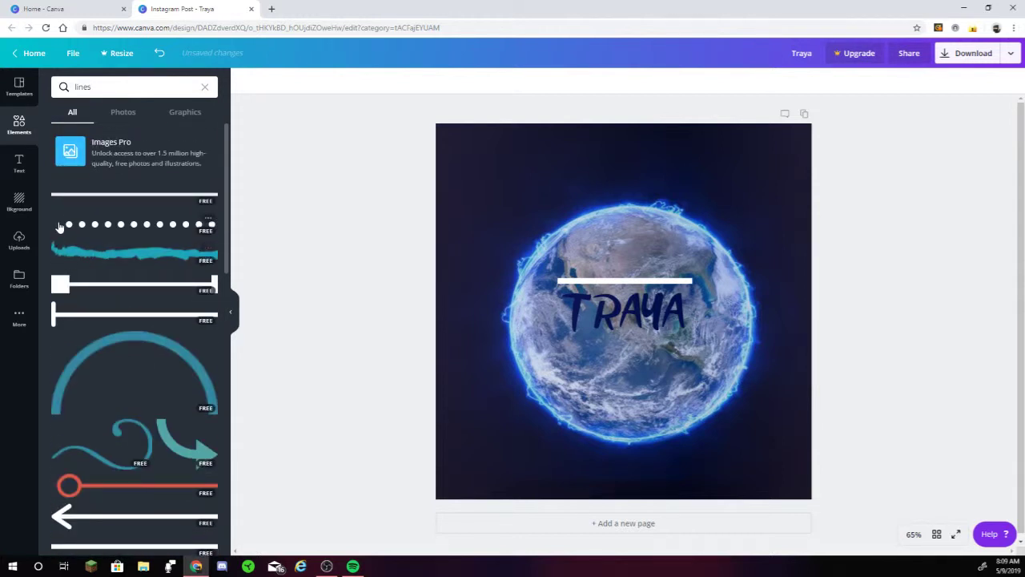
left_click(89, 195)
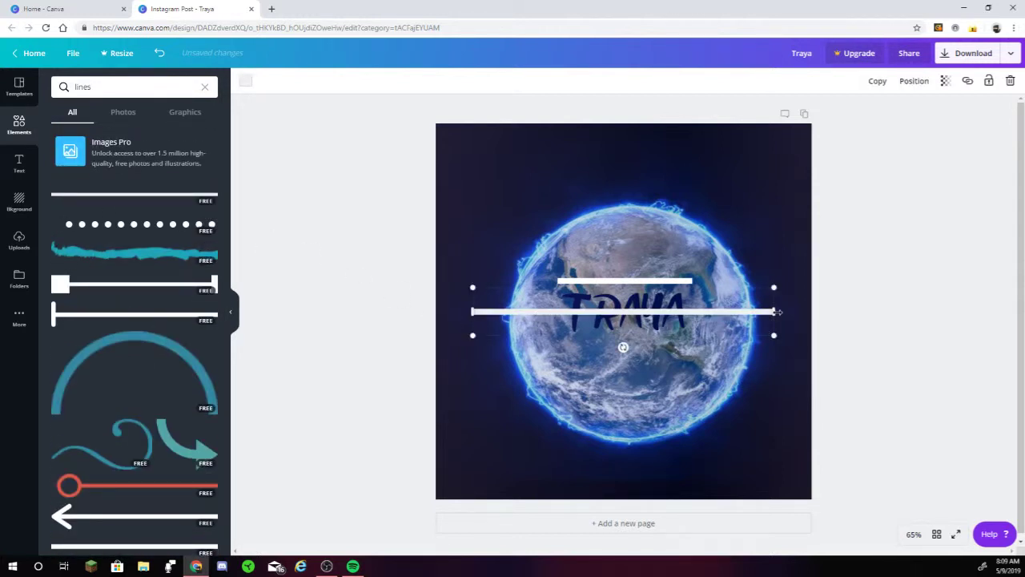
left_click_drag(756, 314, 693, 306)
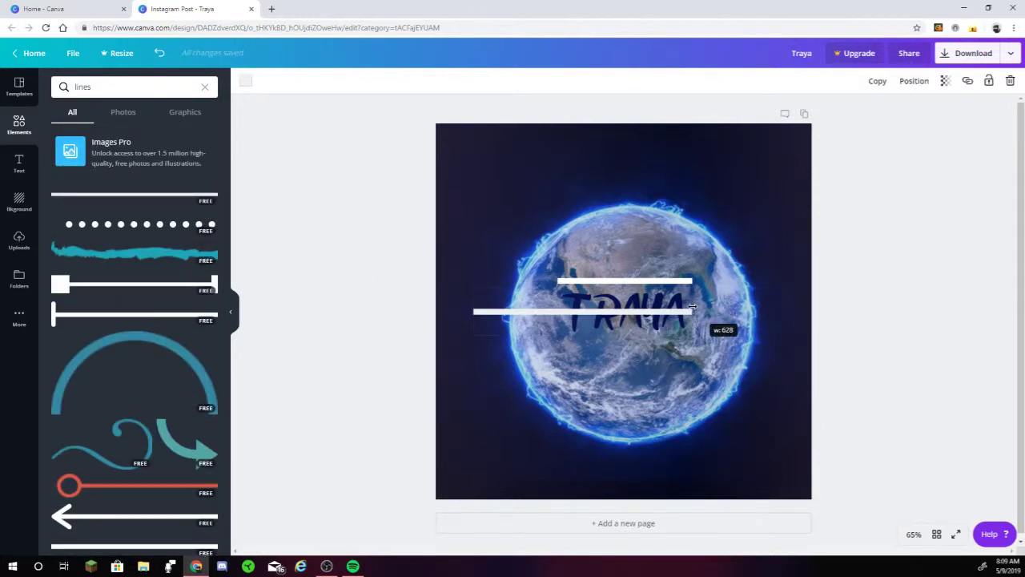
left_click_drag(495, 310, 588, 340)
left_click(348, 297)
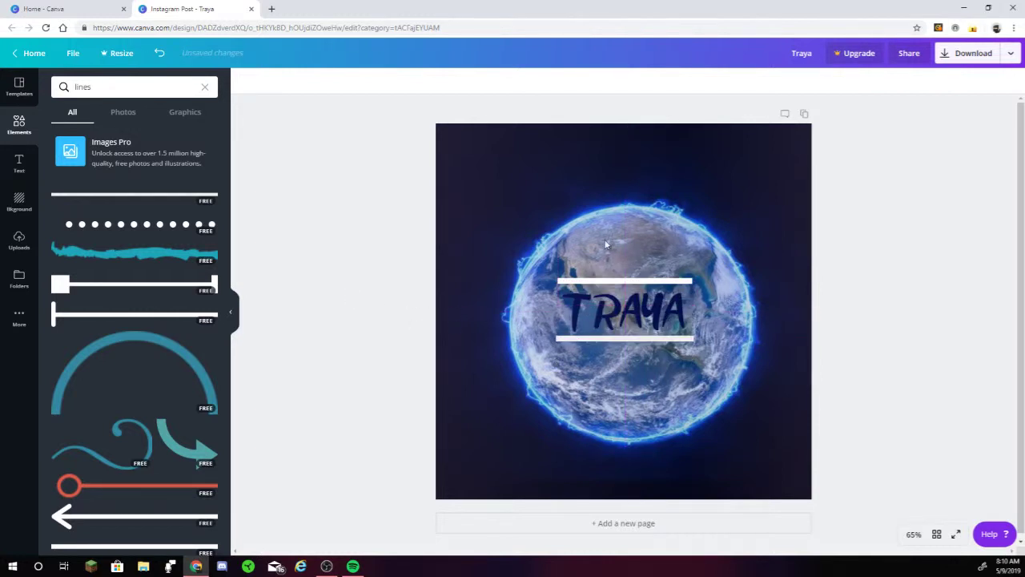
Add a third plain line, turn it vertical, shorten it to the heading's height and place it left of "TRAYA" between the horizontal lines
left_click(72, 194)
left_click_drag(623, 348, 737, 311)
left_click_drag(624, 459, 625, 334)
left_click_drag(624, 162, 547, 303)
mouse_move(547, 344)
left_mouse_down()
mouse_move(550, 323)
mouse_move(550, 337)
left_mouse_up()
left_click(551, 306)
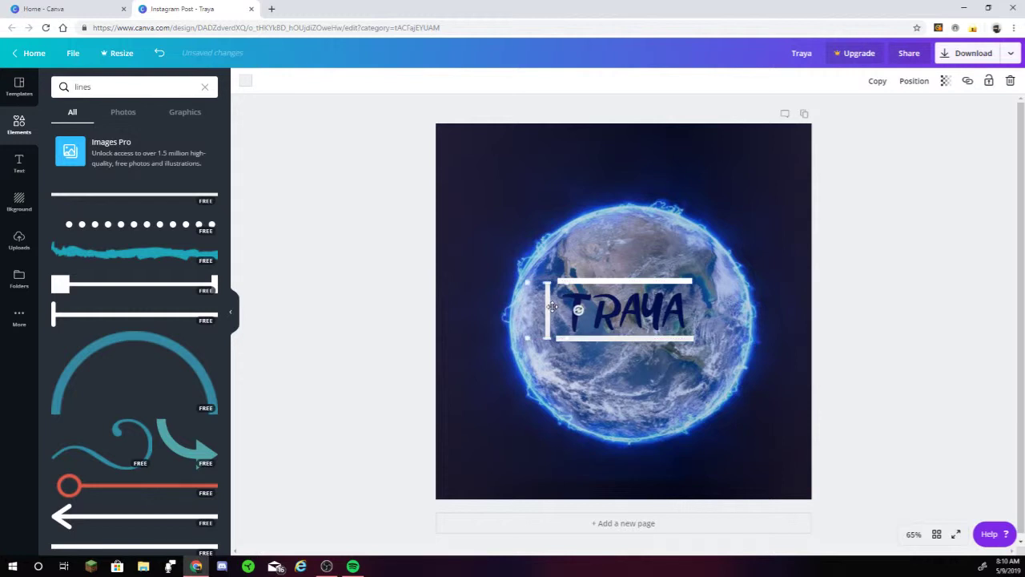
left_click(605, 338)
left_click_drag(548, 317, 547, 310)
Duplicate the vertical line, place the copy right of the "TRAYA" heading, and move the lower horizontal line off the page's left edge
left_click(871, 83)
left_click_drag(568, 295, 697, 304)
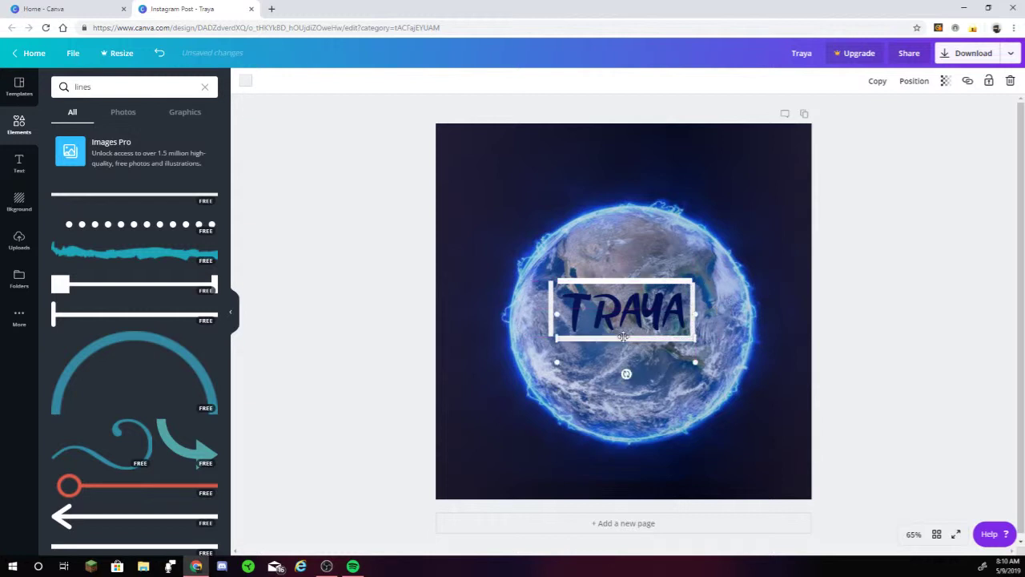
left_click(367, 348)
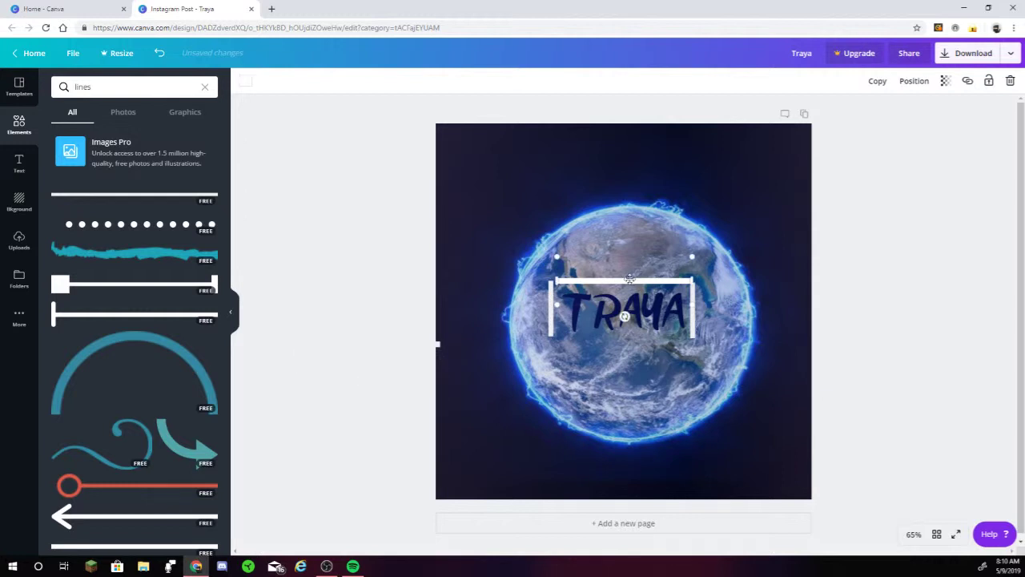
Duplicate the line above "TRAYA", place the copy below the heading, and align both vertical lines with the ends of the horizontal ones
left_click(878, 81)
left_click_drag(598, 287, 591, 346)
left_click(551, 298)
left_click_drag(551, 298, 555, 301)
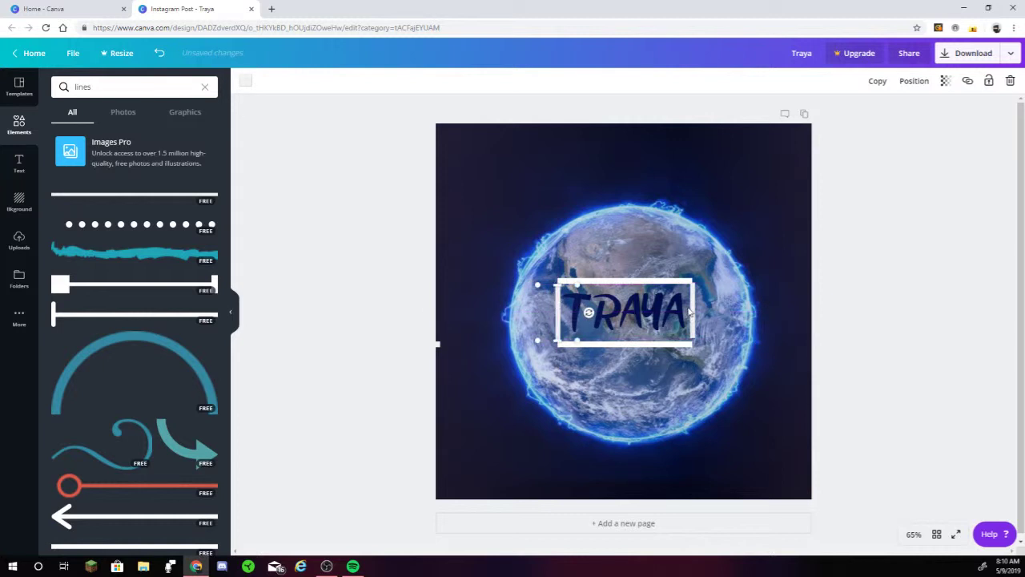
mouse_move(693, 313)
left_mouse_down()
mouse_move(724, 311)
mouse_move(693, 323)
left_mouse_up()
Delete the leftover line that sticks out past the page's left edge
left_click(356, 314)
left_click(358, 288)
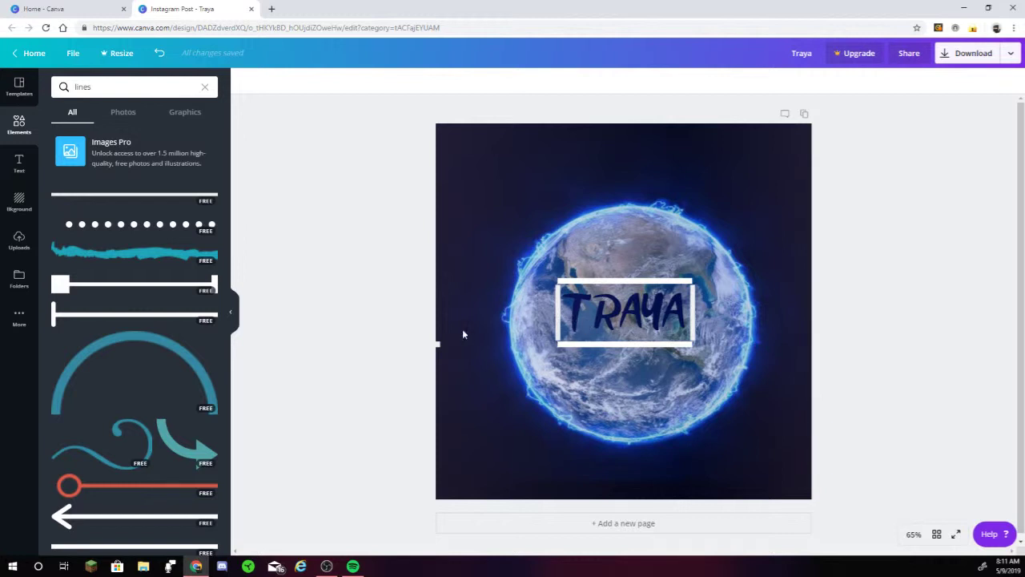
left_click(438, 346)
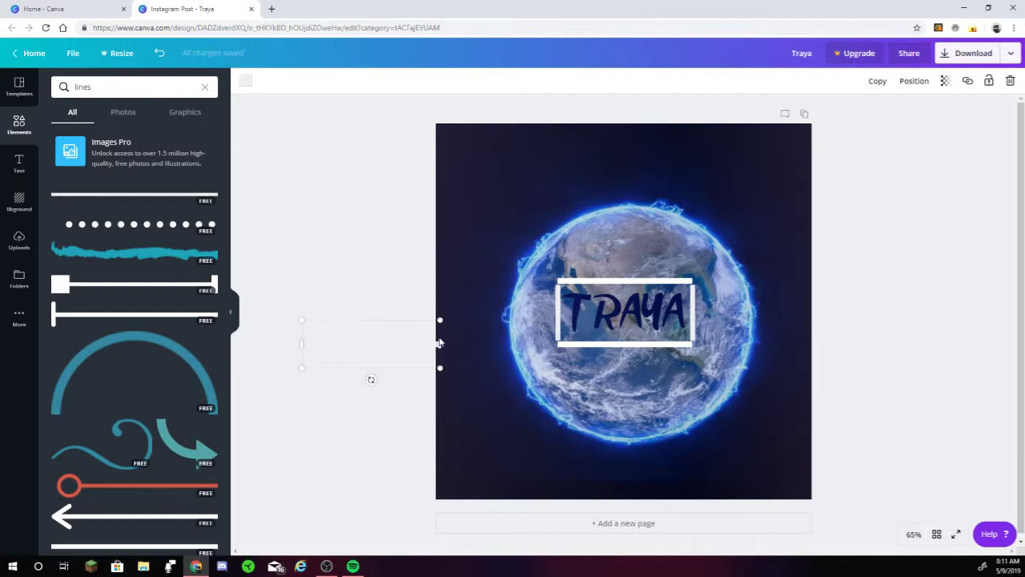
left_click(1010, 81)
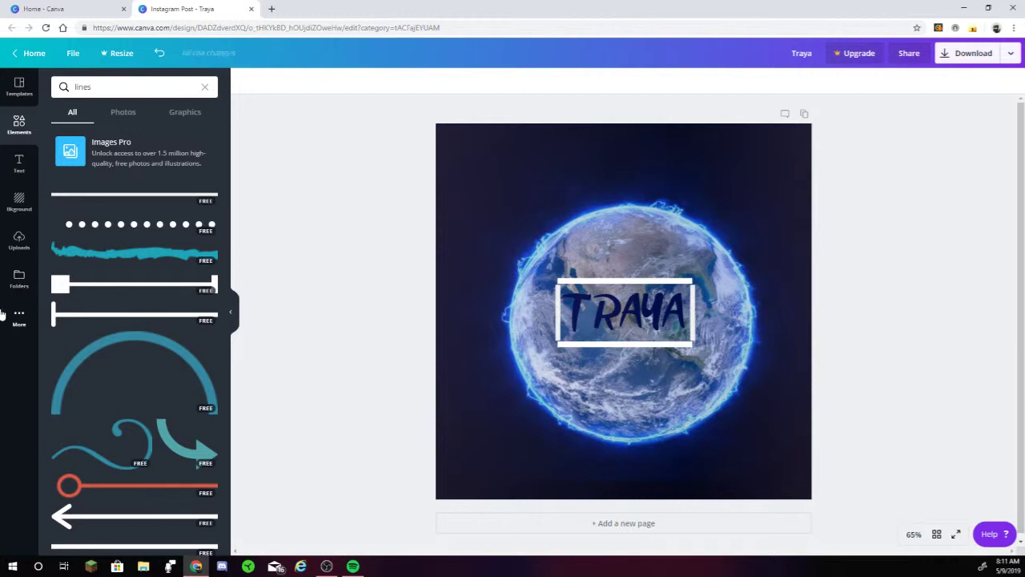
Search the elements for "circle" and add the dotted circle outline to the page
left_click(165, 88)
key("BackSpace")
key("BackSpace")
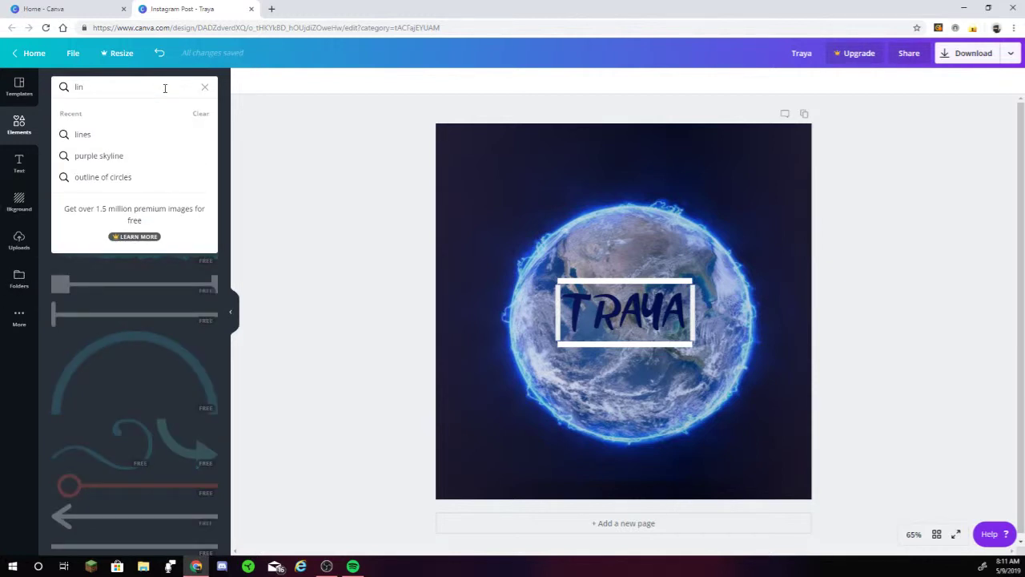
key("BackSpace")
key("BackSpace")
key("BackSpace")
type("circle")
key("Return")
scroll(98, 380, "down", 3)
scroll(98, 380, "down", 5)
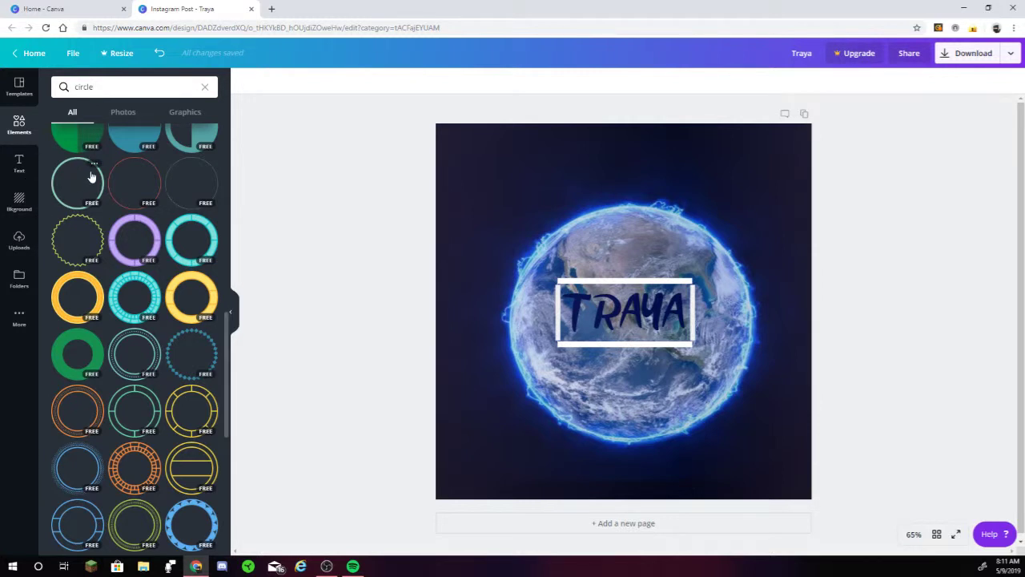
left_click(205, 190)
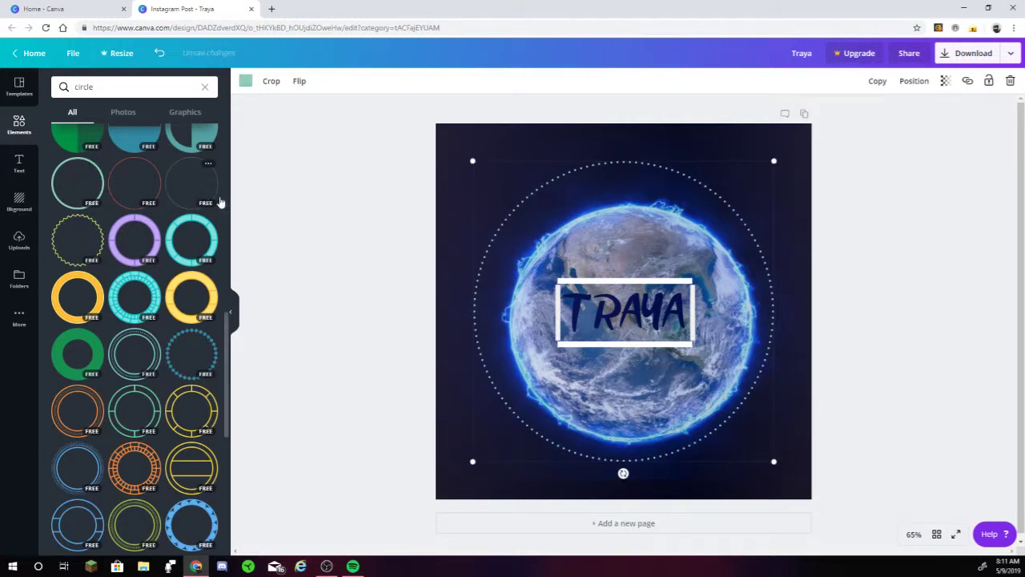
Try dark blue on the dotted circle, settle on white, and shrink it to about 833 by 833 around the Earth
left_click(246, 80)
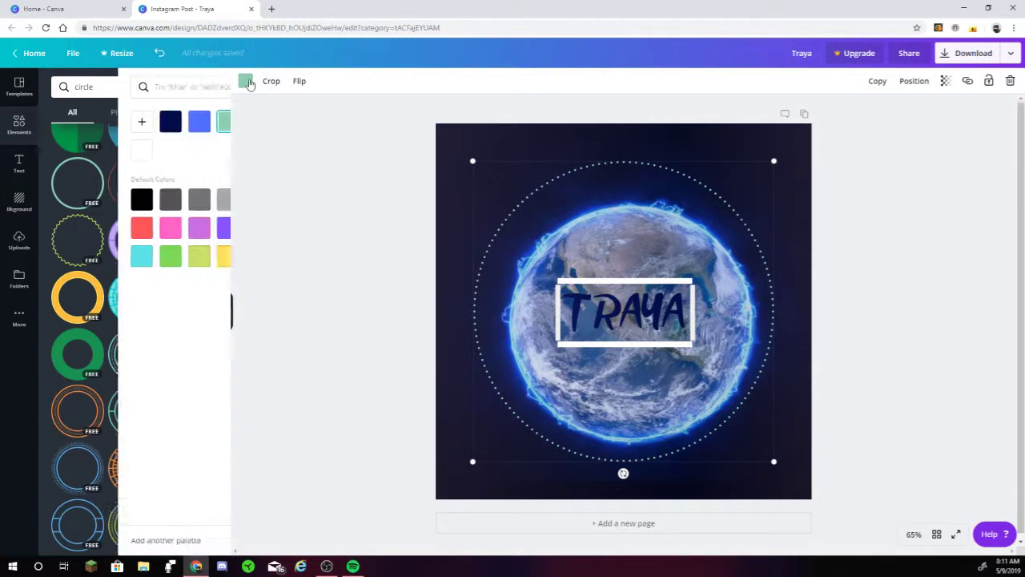
left_click(91, 123)
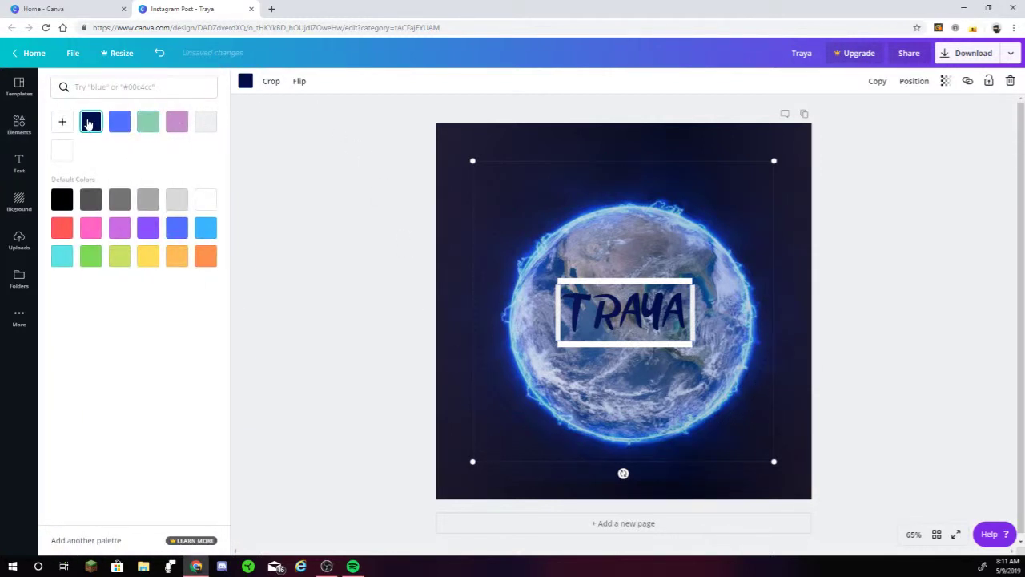
left_click_drag(494, 230, 501, 243)
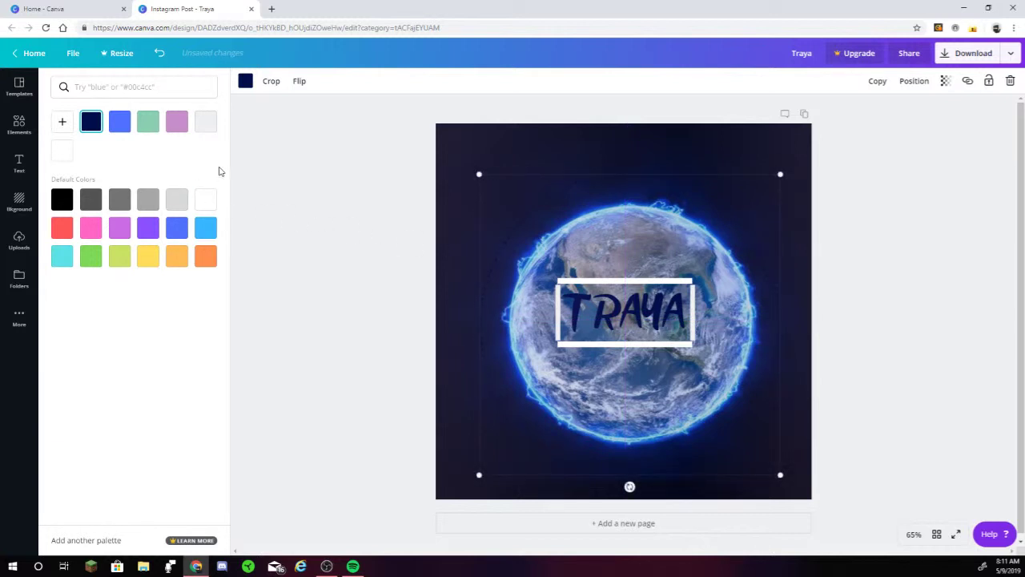
left_click(205, 204)
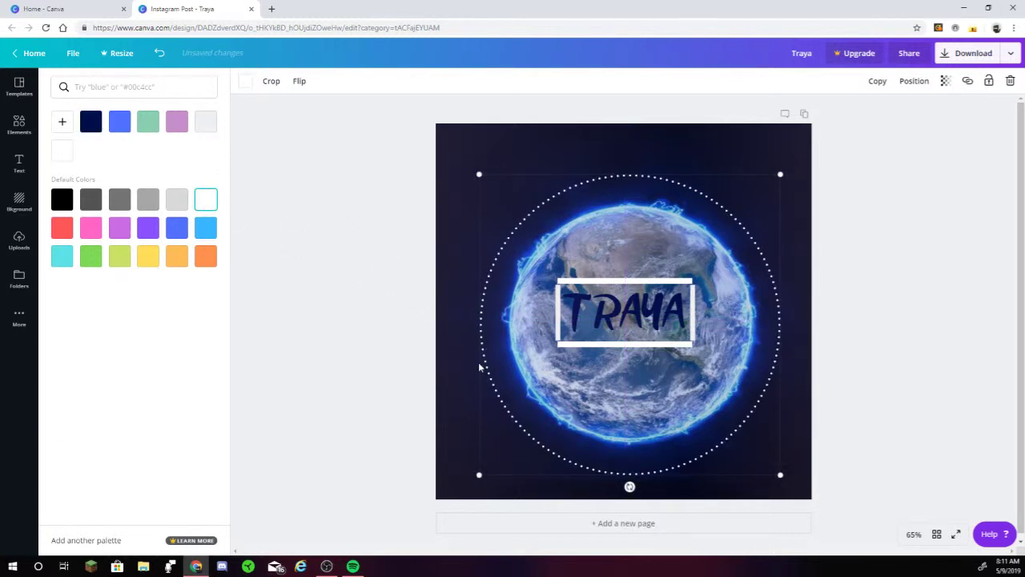
left_click_drag(479, 476, 489, 463)
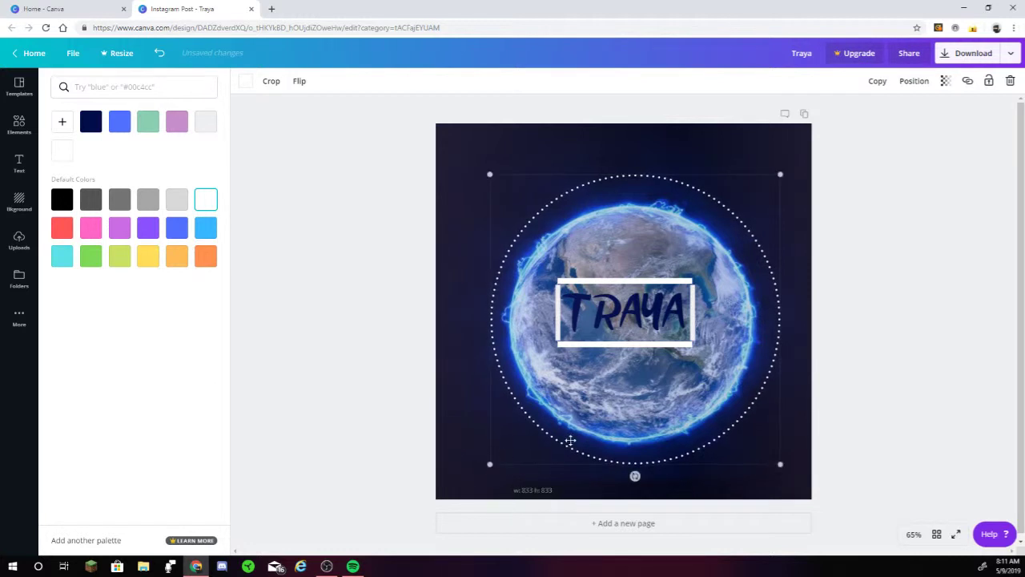
Set the dotted circle's transparency to 28
left_click(945, 81)
left_click_drag(922, 118, 867, 121)
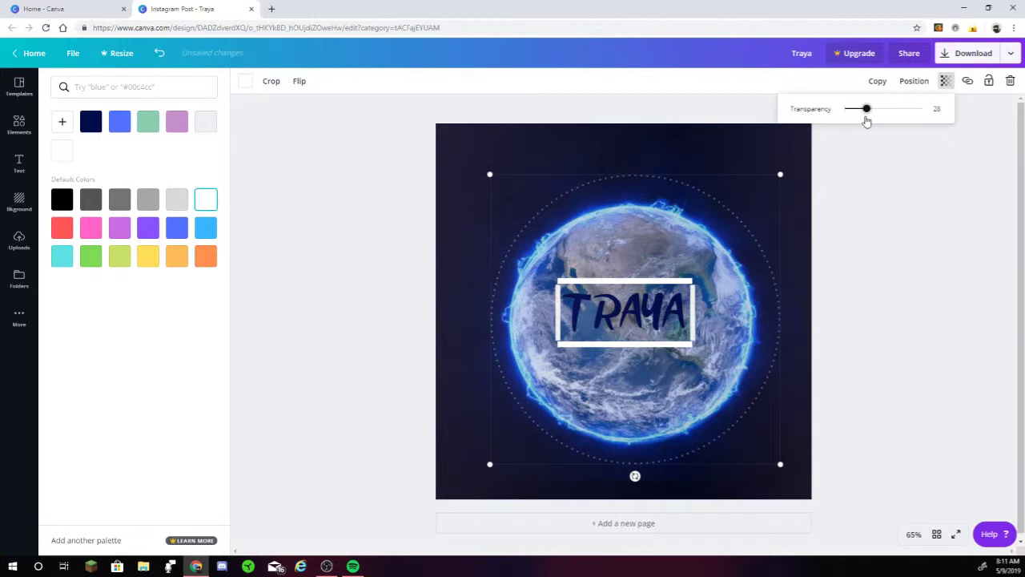
left_click(774, 275)
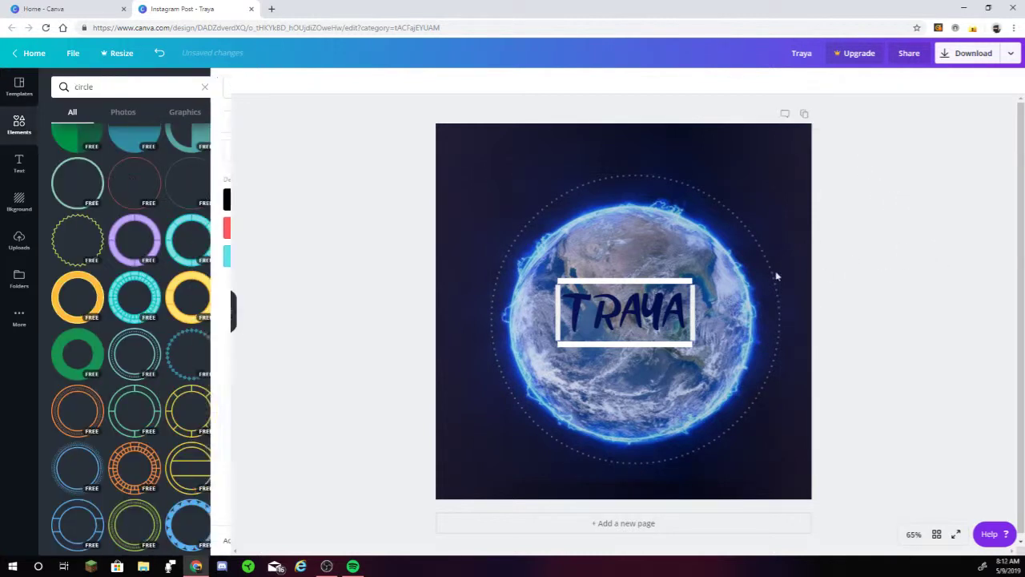
Move the dotted circle aside toward the page's left edge and set the transparency of the line above "TRAYA" to 74
double_click(693, 307)
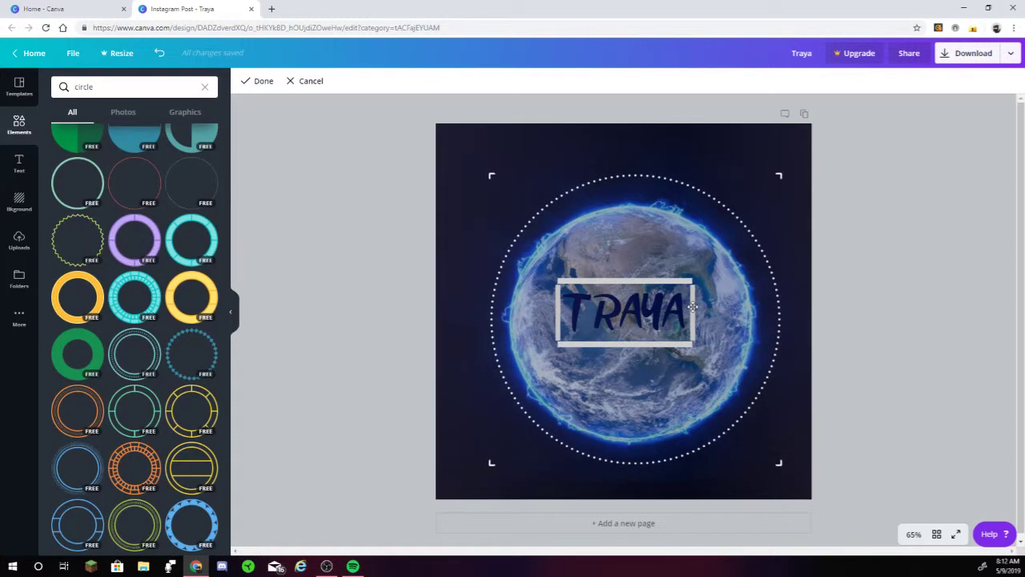
left_click(293, 81)
left_click_drag(609, 185, 381, 195)
left_click(588, 298)
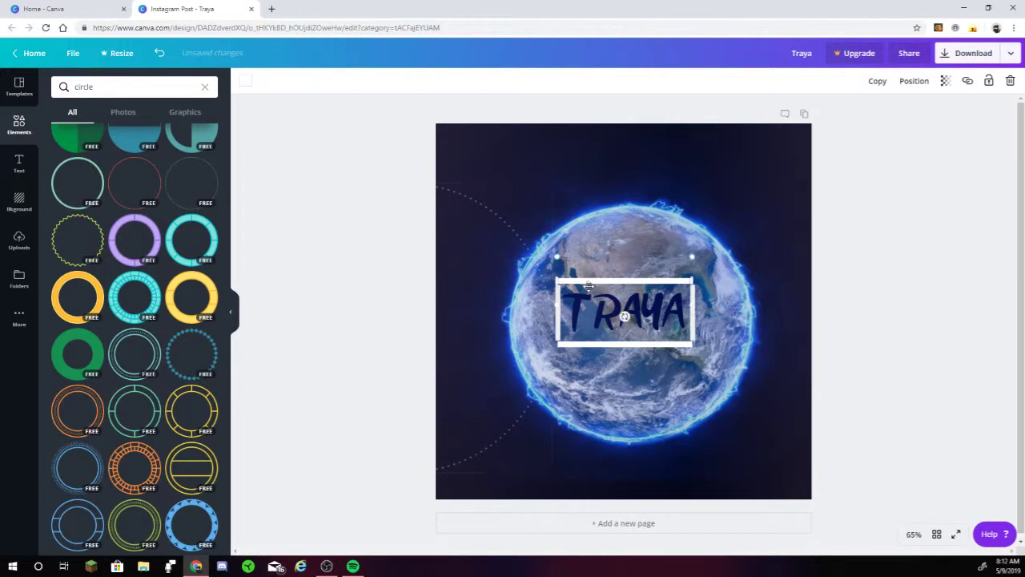
left_click(946, 80)
mouse_move(922, 109)
left_mouse_down()
mouse_move(893, 109)
mouse_move(903, 110)
left_mouse_up()
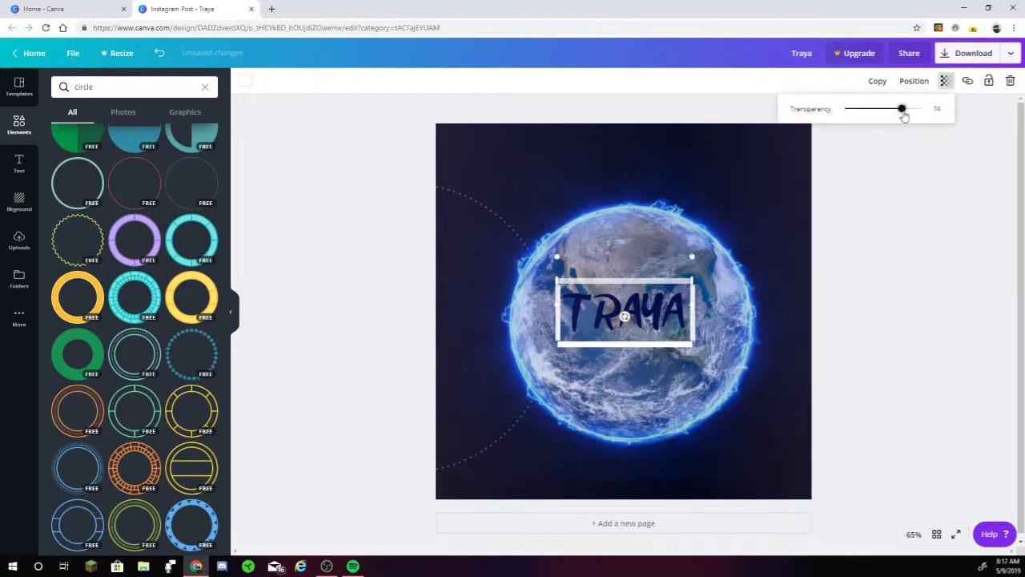
left_click(915, 177)
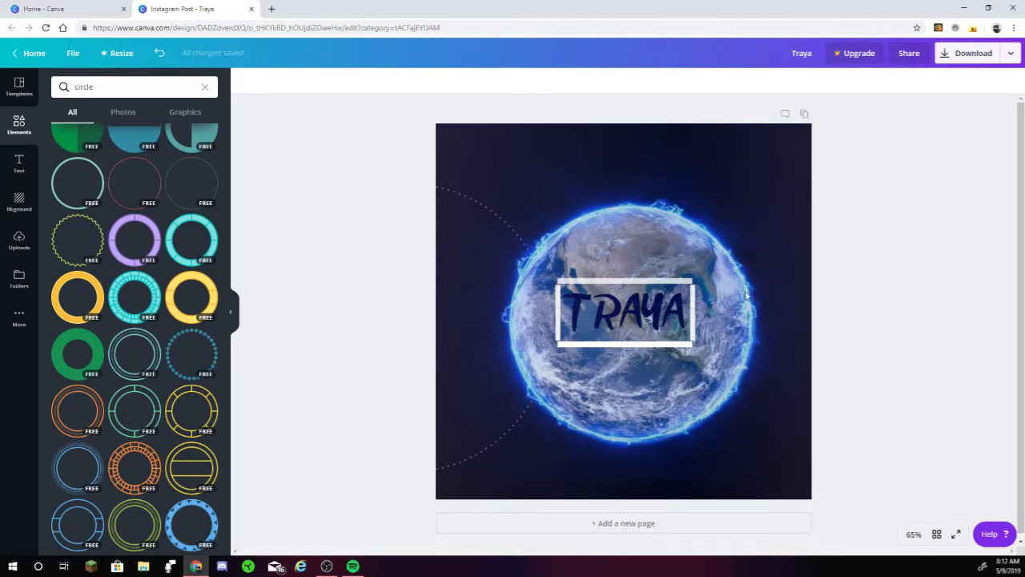
Set the transparency of the vertical line right of "TRAYA" and the line below it to 78
left_click(690, 303)
left_click(945, 81)
left_click(918, 111)
left_click_drag(919, 115, 905, 119)
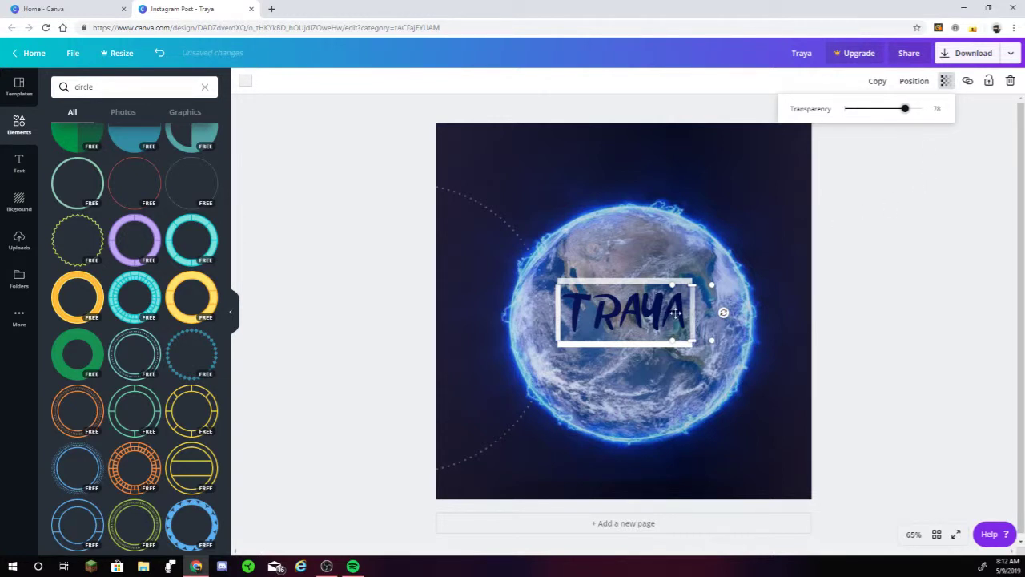
left_click(631, 351)
left_click(945, 81)
left_click_drag(924, 109, 907, 114)
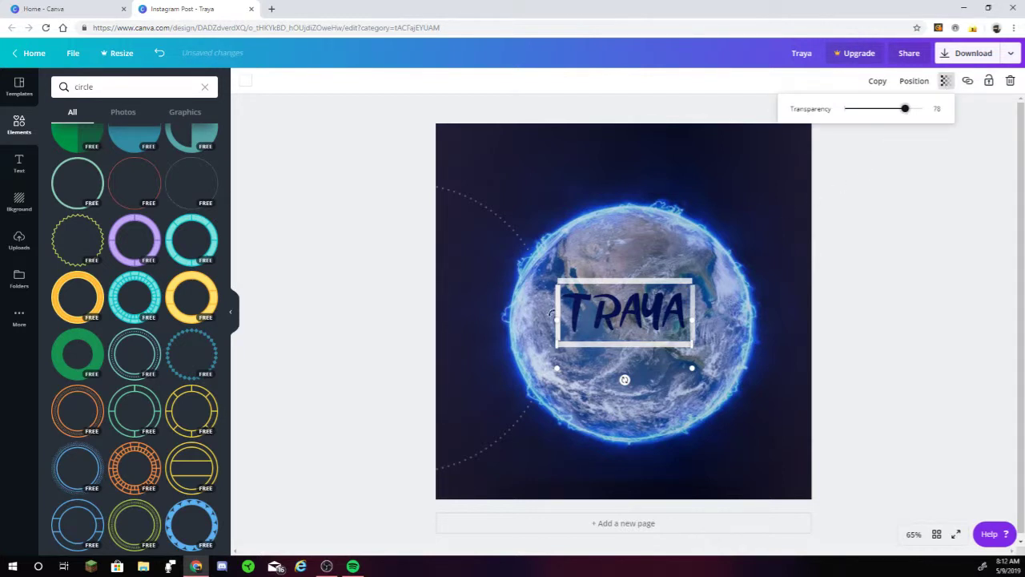
Lower the left vertical line's transparency value to match the other frame lines and move the dotted circle back around the Earth
left_click(551, 312)
left_click(554, 306)
left_click(946, 81)
mouse_move(922, 109)
left_mouse_down()
mouse_move(892, 115)
mouse_move(907, 118)
left_mouse_up()
left_click_drag(509, 237, 731, 237)
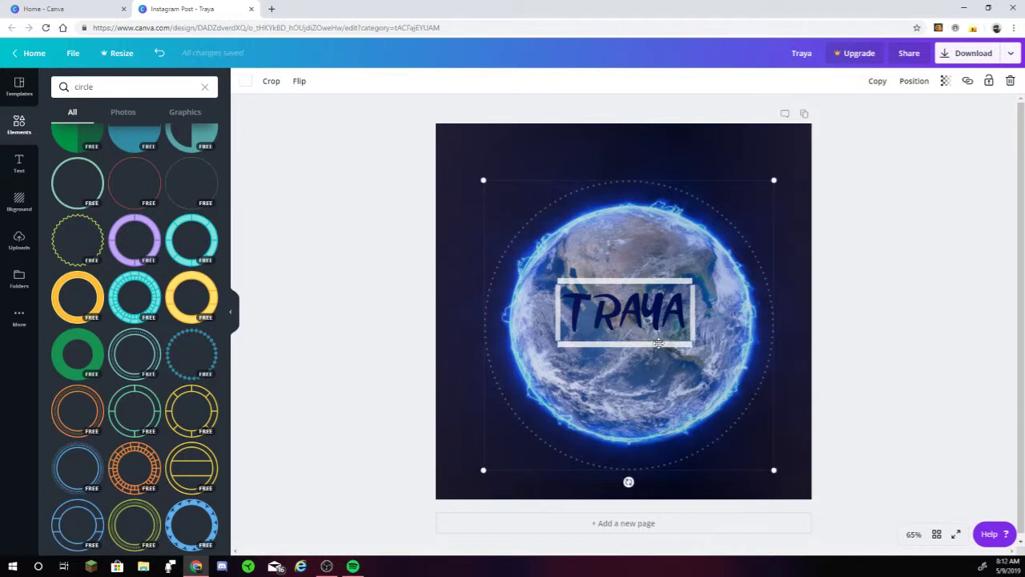
left_click(353, 298)
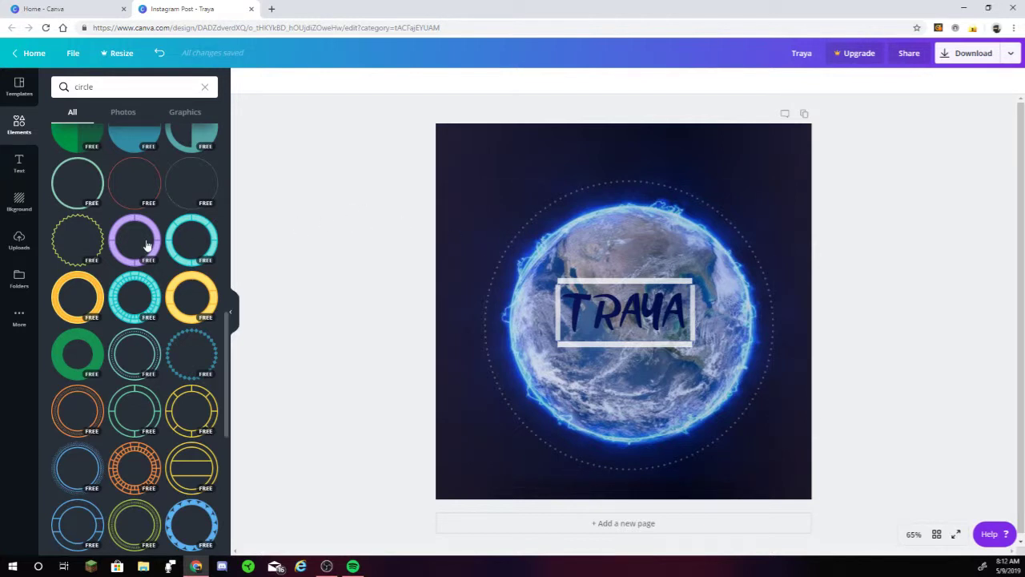
Add the thin red circle outline, enlarge it slightly and centre it just outside the dotted circle
left_click(117, 189)
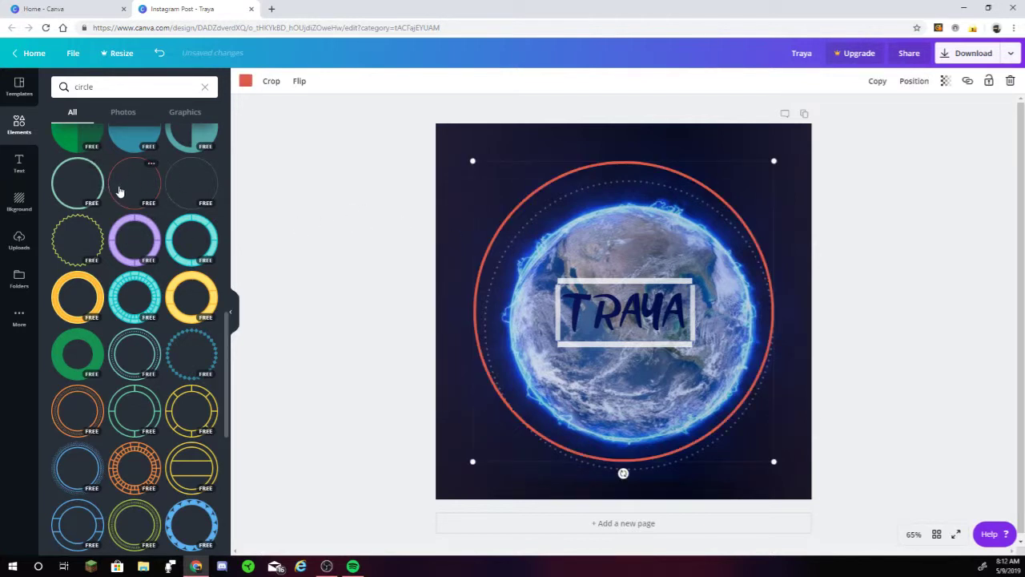
left_click_drag(482, 256, 485, 272)
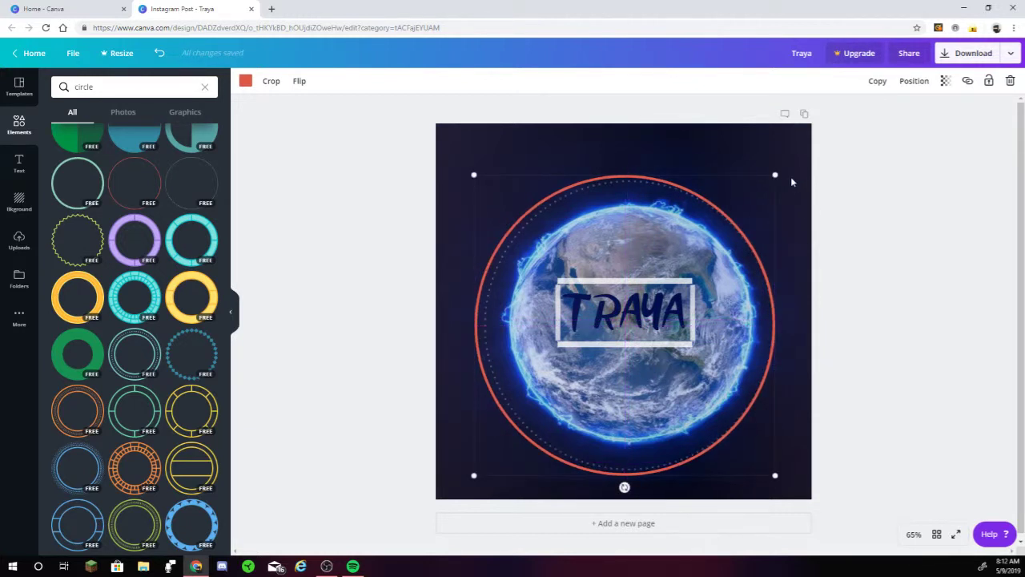
left_click_drag(777, 176, 782, 169)
left_click_drag(693, 191, 692, 192)
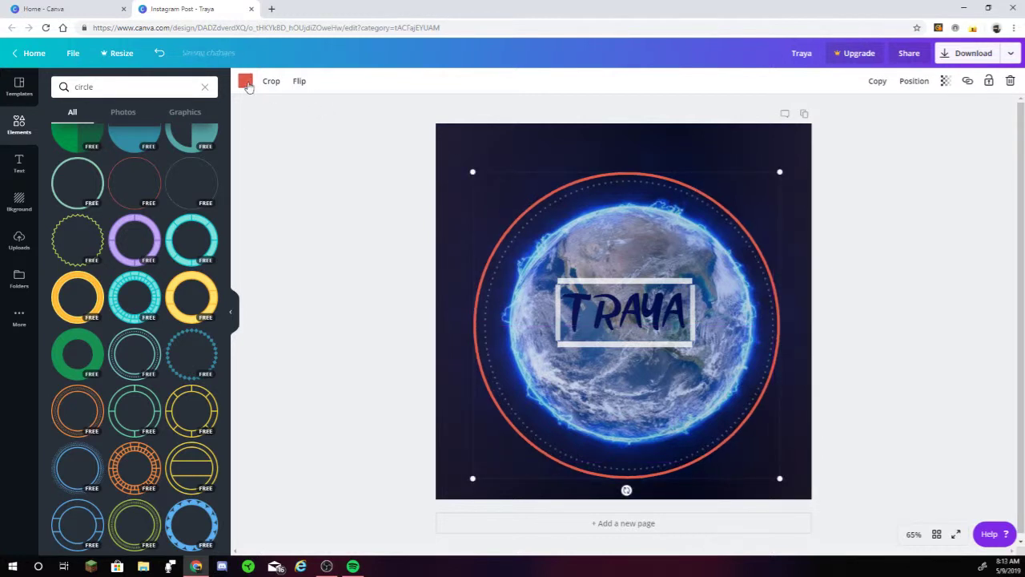
Recolour the outer circle outline white and make it semi-transparent
left_click(245, 81)
left_click(205, 200)
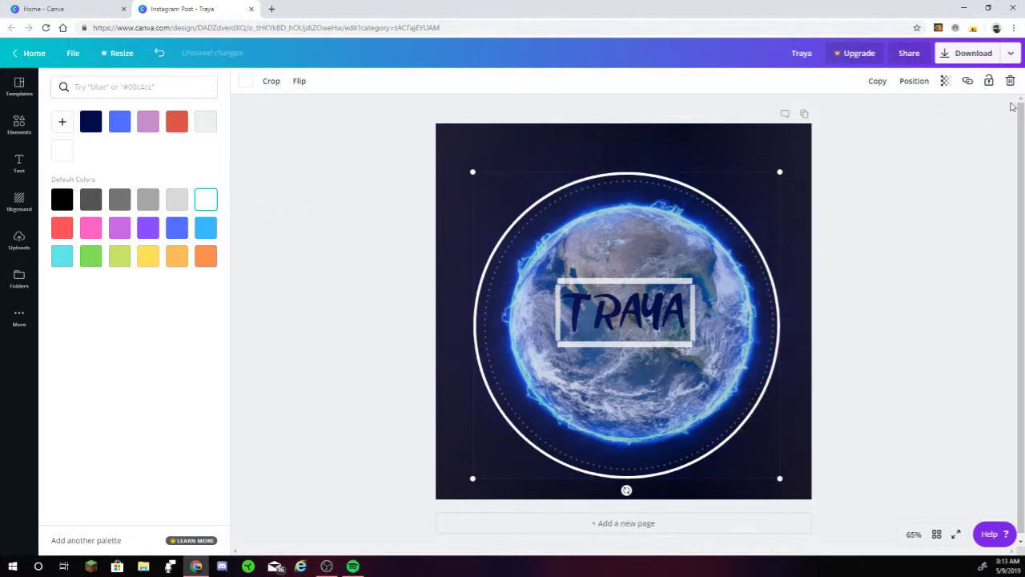
left_click(945, 81)
left_click_drag(922, 109, 877, 116)
left_click(630, 370)
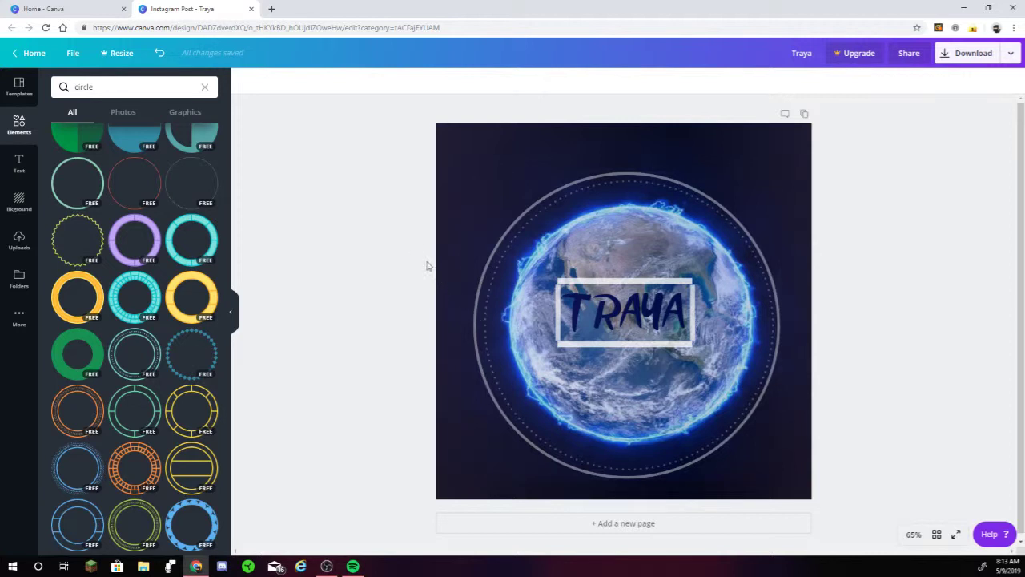
Try a yellow-green zigzag circle outline around the Earth
left_click(63, 251)
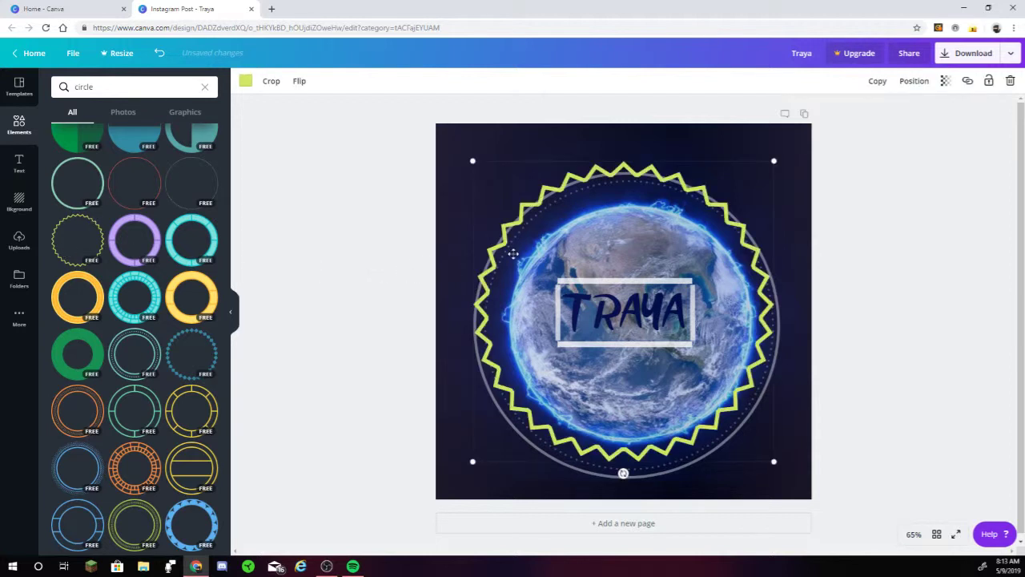
left_click_drag(565, 185, 77, 183)
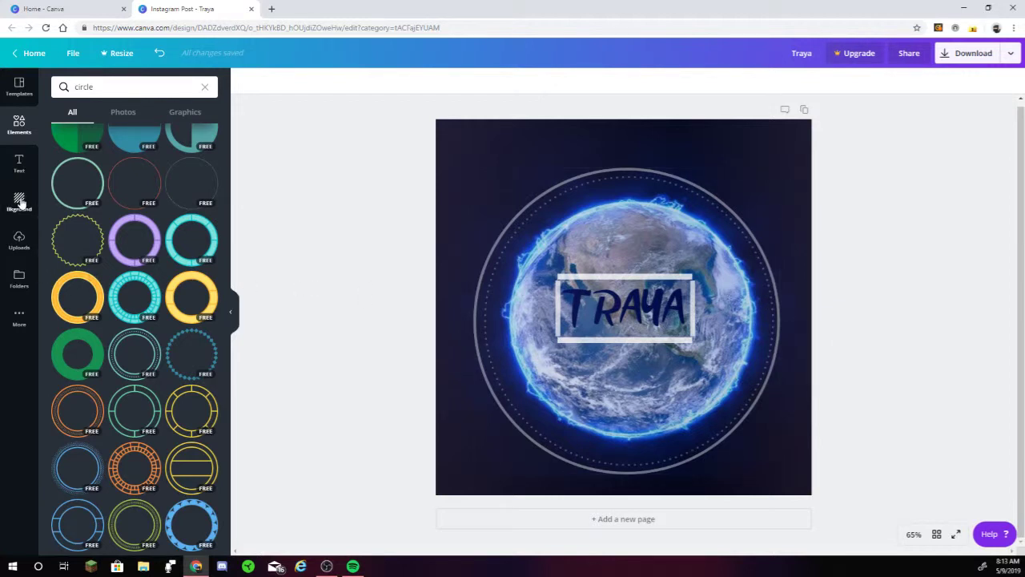
Search the elements for "gradient"
left_click(115, 97)
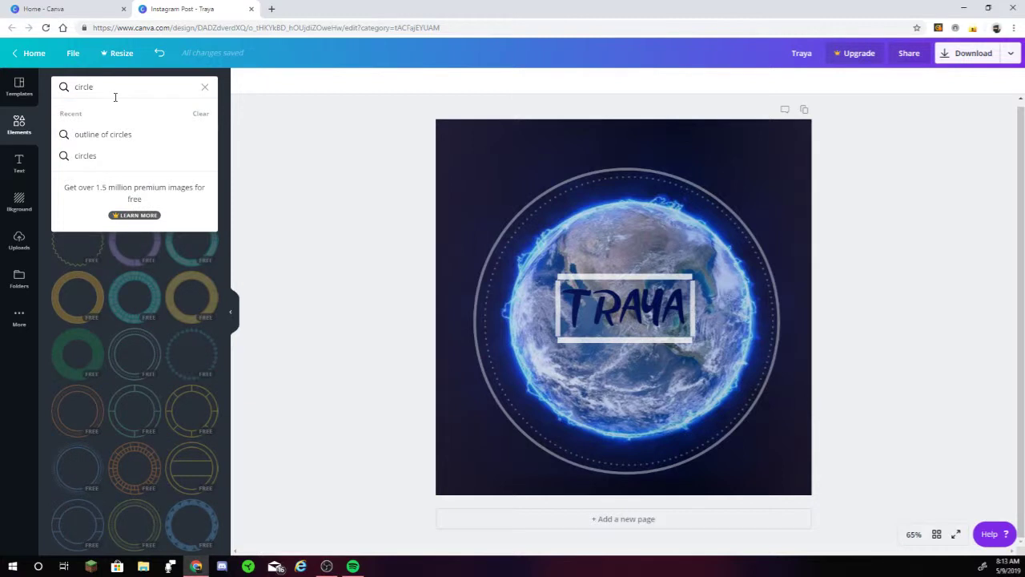
key("BackSpace")
key("BackSpace")
key("BackSpace")
key("BackSpace")
key("BackSpace")
type("ar")
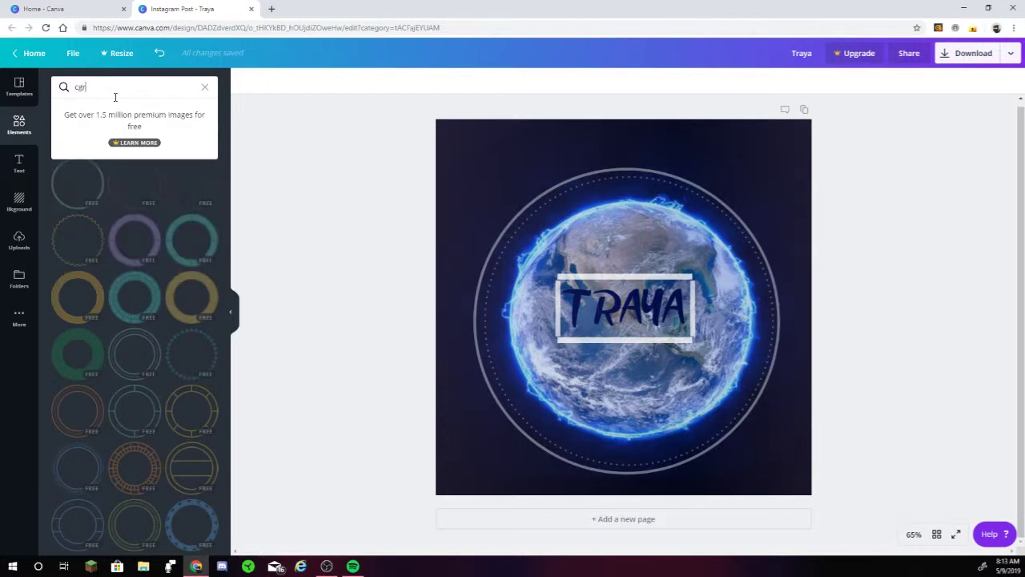
key("BackSpace")
key("BackSpace")
type("grad")
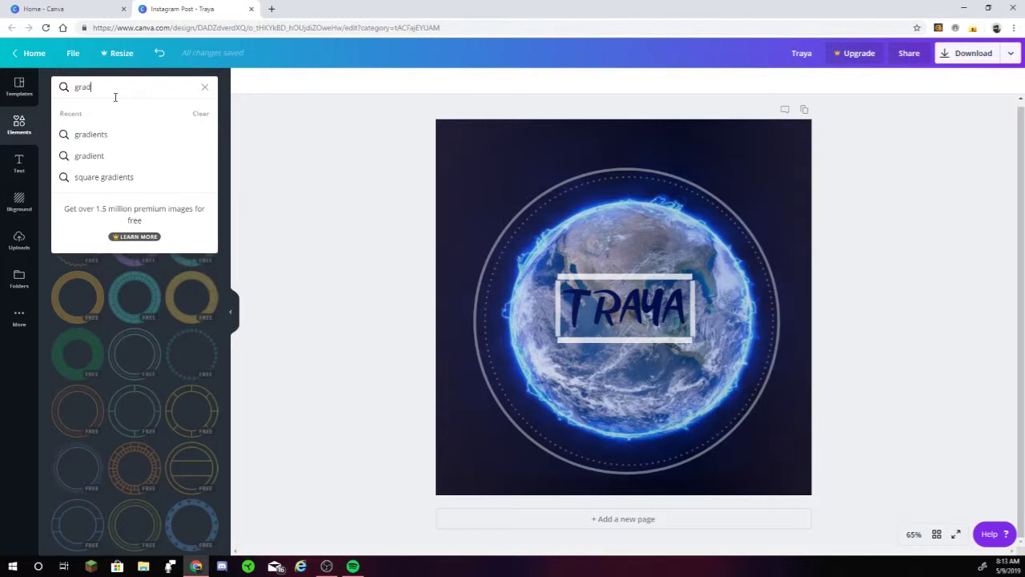
type("oiemient")
key("Return")
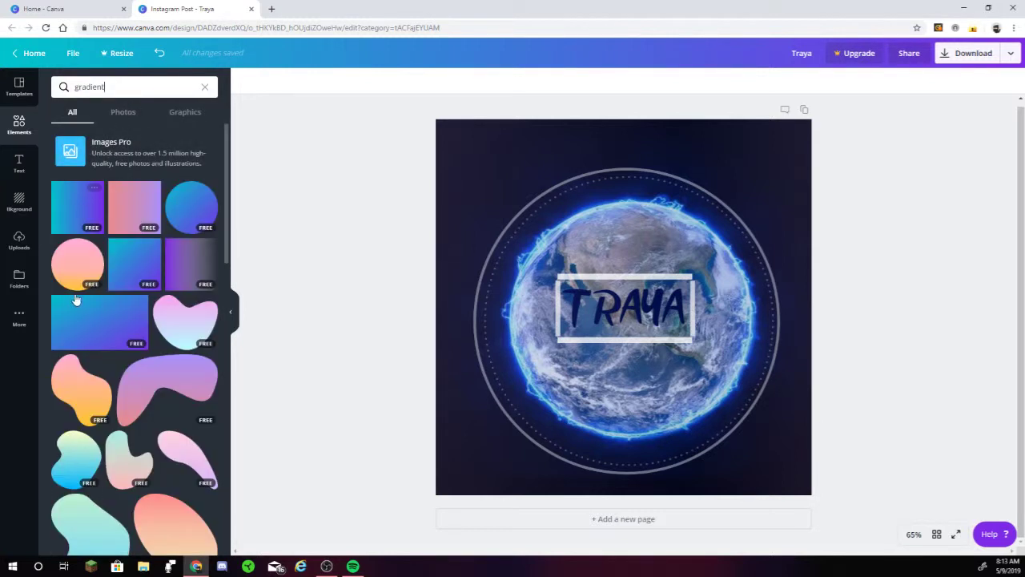
Add the purple fade gradient square, shrink it to a small square and recolour both its colours white
left_click(193, 263)
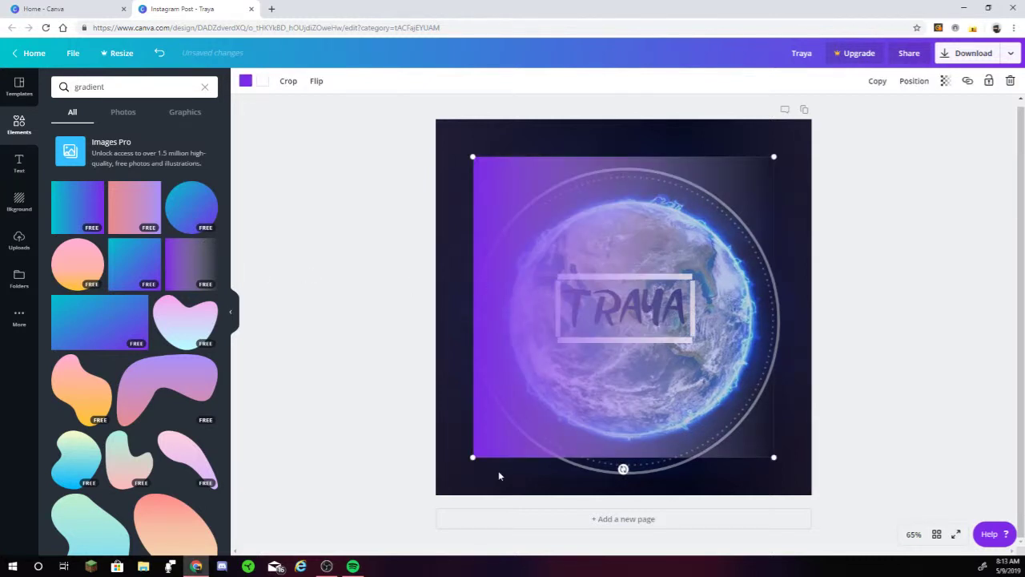
left_click_drag(471, 458, 694, 236)
left_click(245, 80)
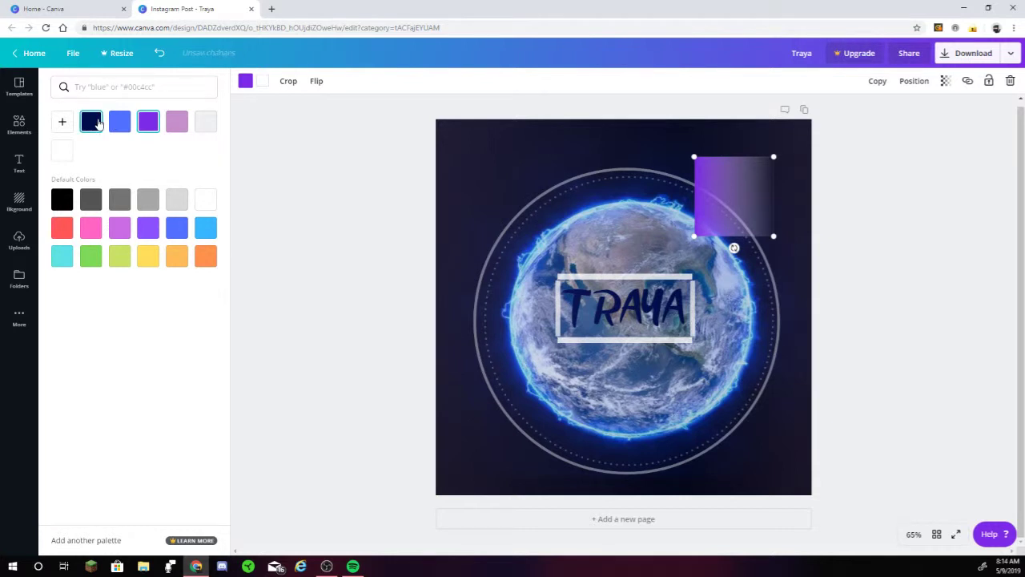
left_click(93, 123)
left_click(205, 200)
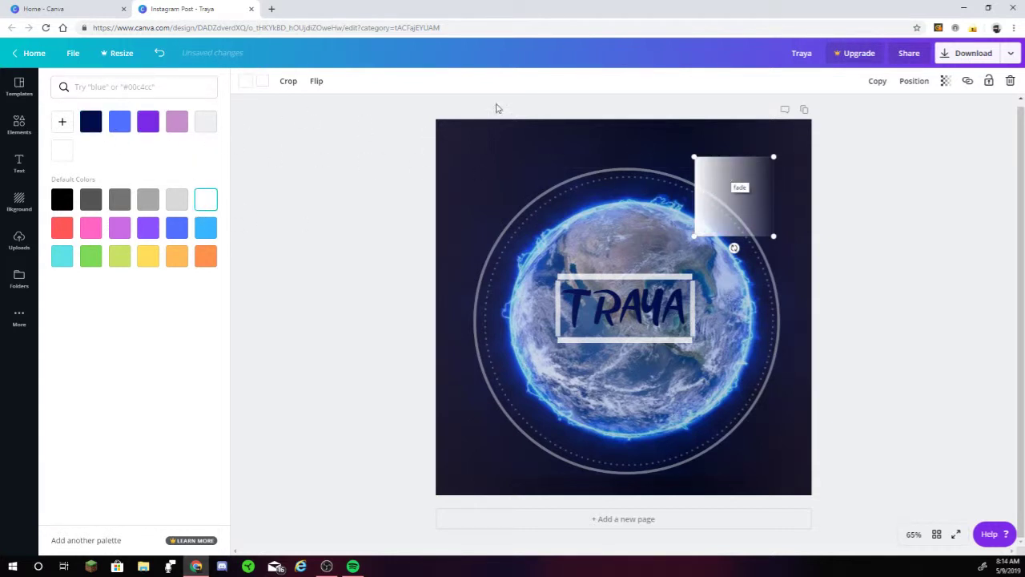
left_click(175, 200)
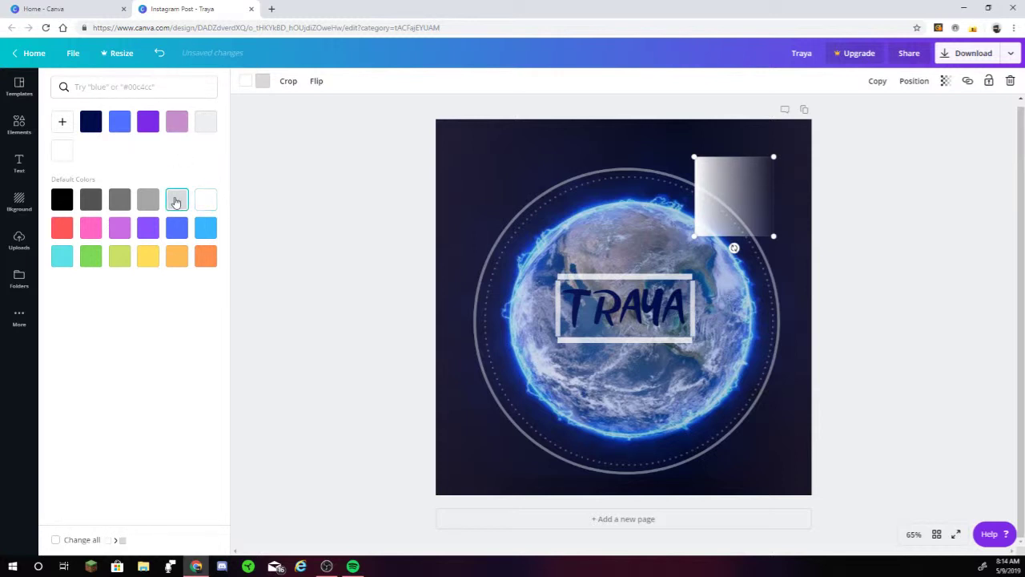
left_click(215, 203)
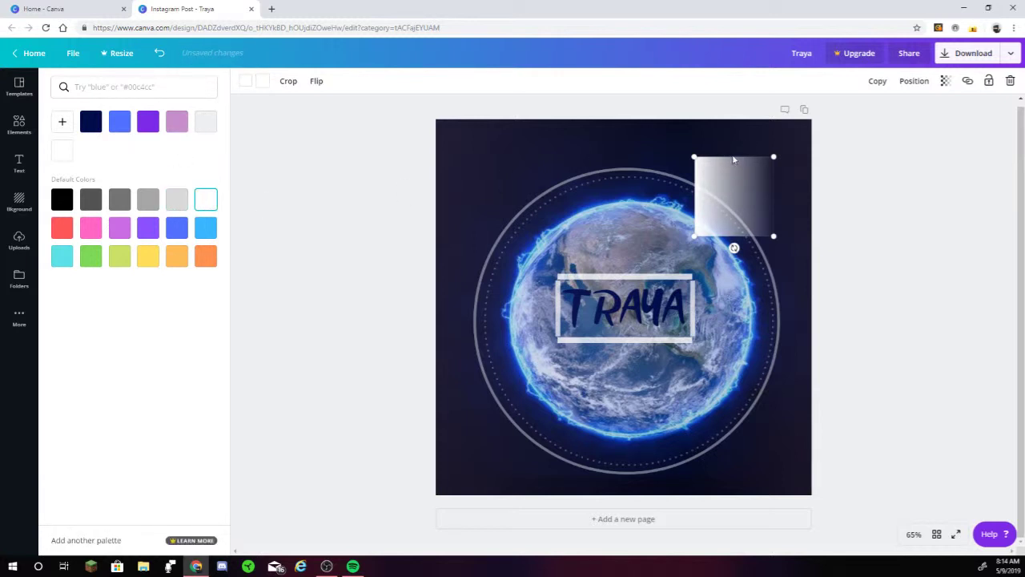
Place the white gradient over the TRAYA heading, enlarge it and crop it to just cover the heading's frame
left_click_drag(725, 159, 562, 279)
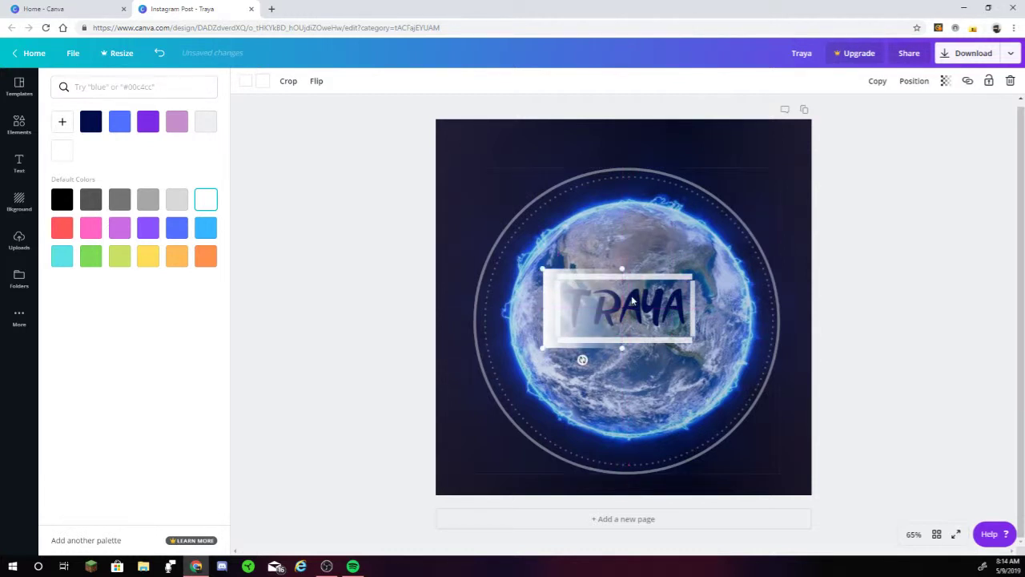
left_click_drag(623, 346, 765, 342)
left_click(289, 81)
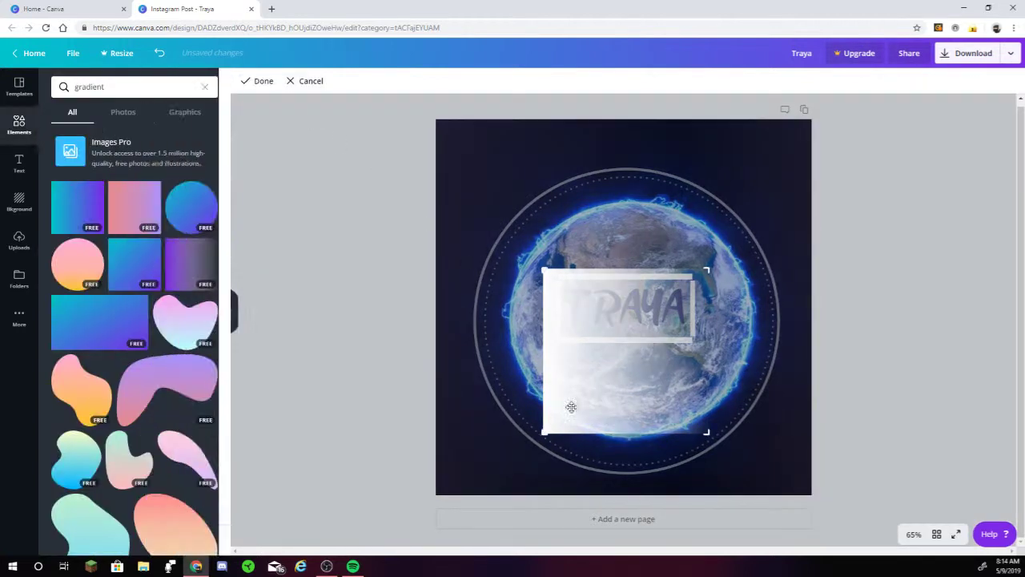
left_click_drag(695, 435, 699, 346)
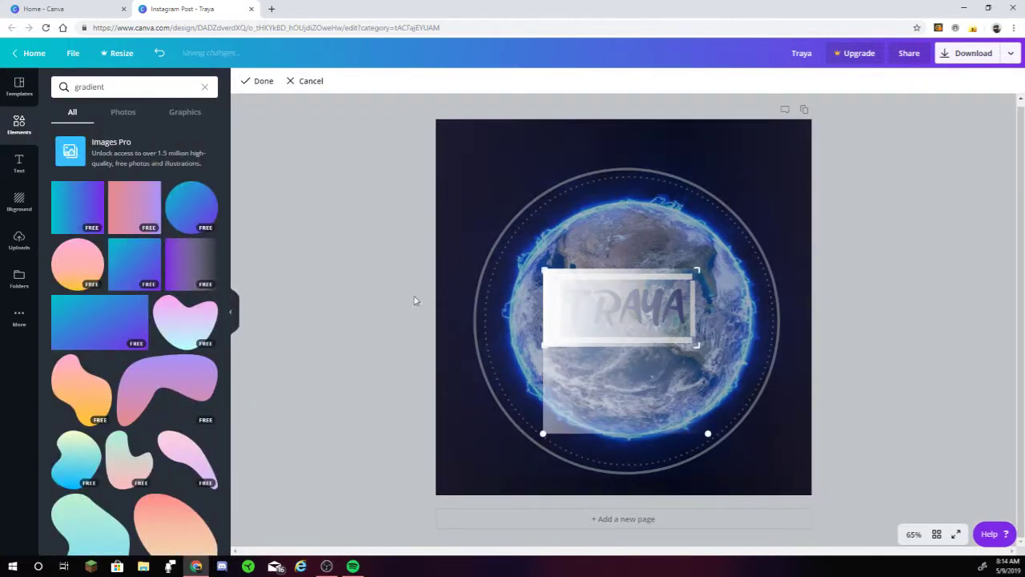
left_click(264, 81)
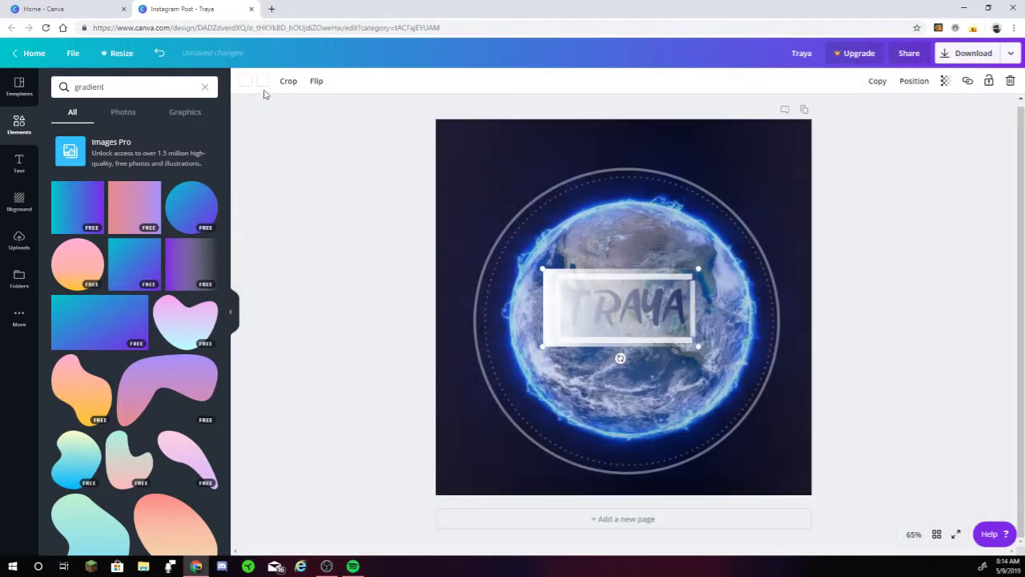
left_click_drag(570, 275, 575, 275)
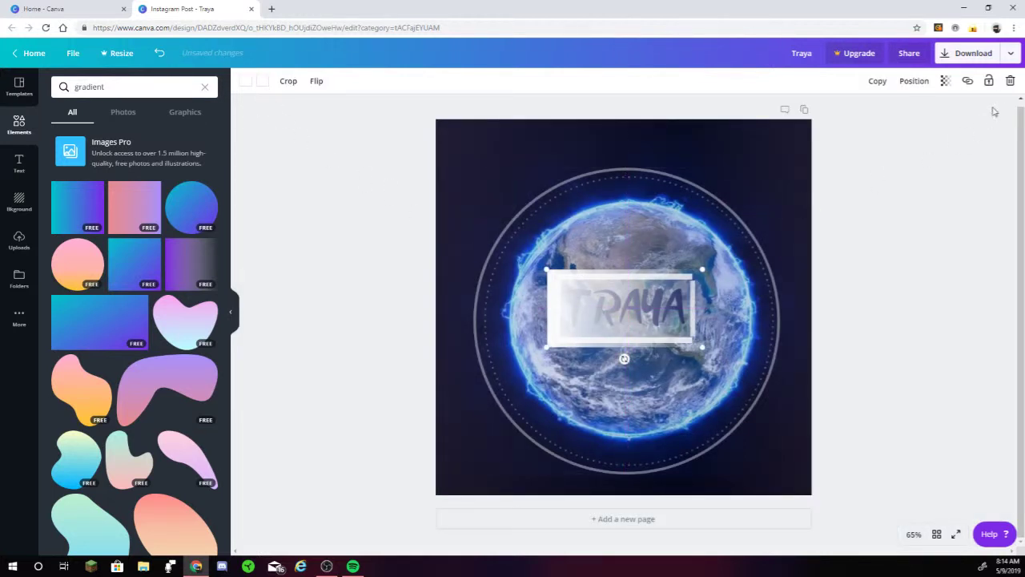
Set the gradient's transparency to 20 and nudge it slightly sideways over the heading
left_click(946, 81)
left_click_drag(921, 108, 860, 129)
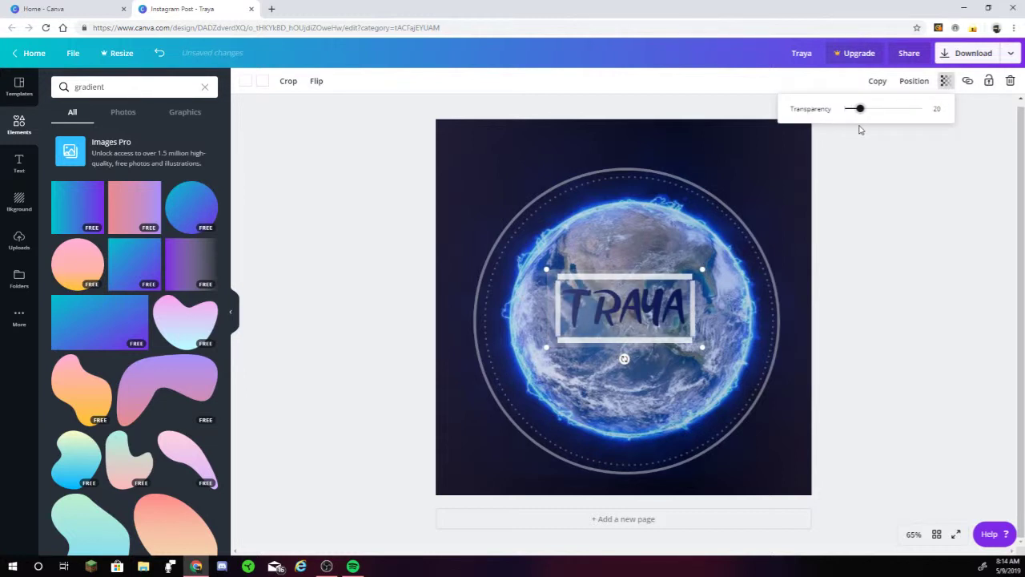
left_click(557, 275)
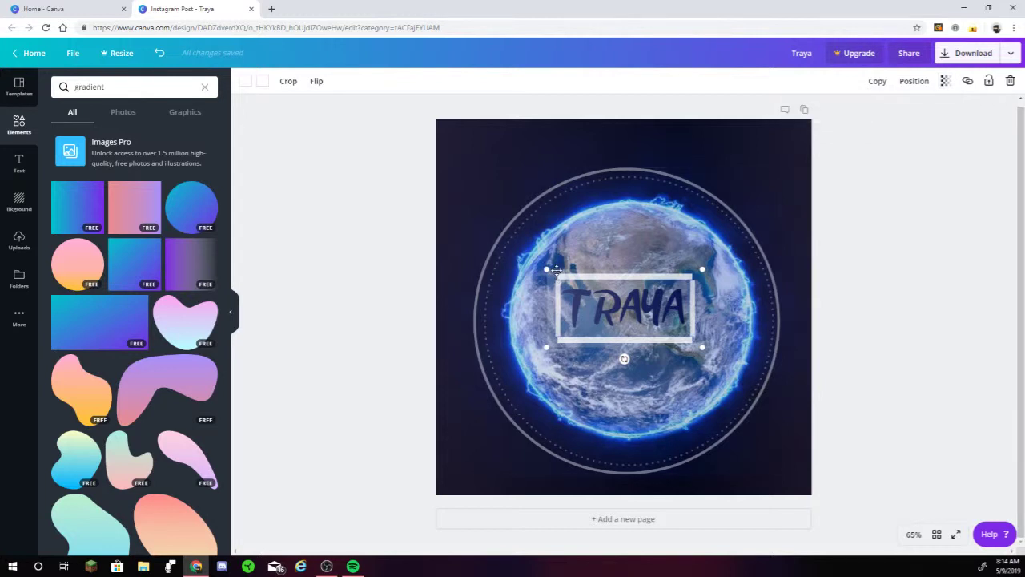
left_click_drag(558, 270, 563, 271)
Recolour both colours of the heading's gradient overlay dark navy blue
left_click(261, 82)
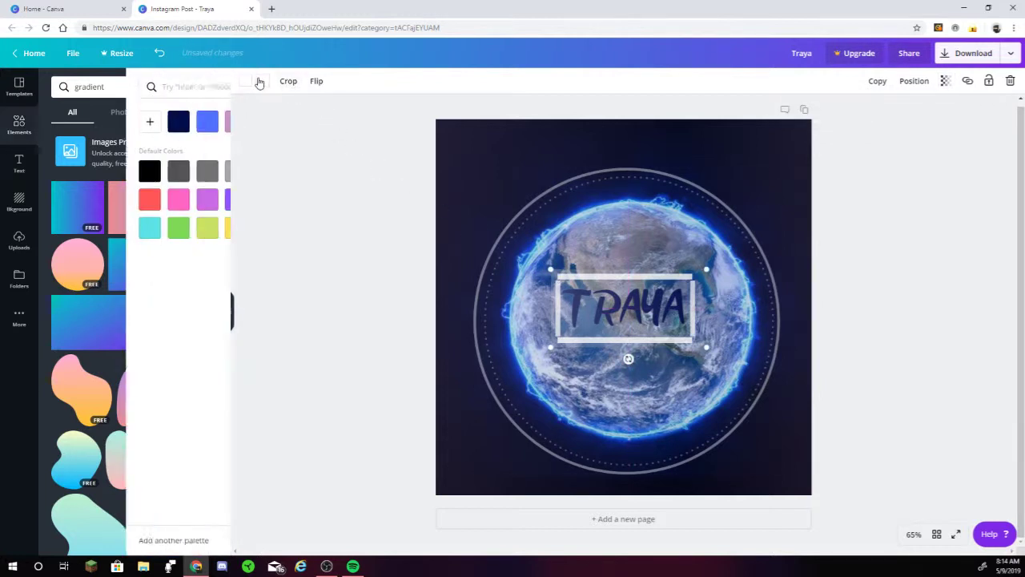
left_click(90, 121)
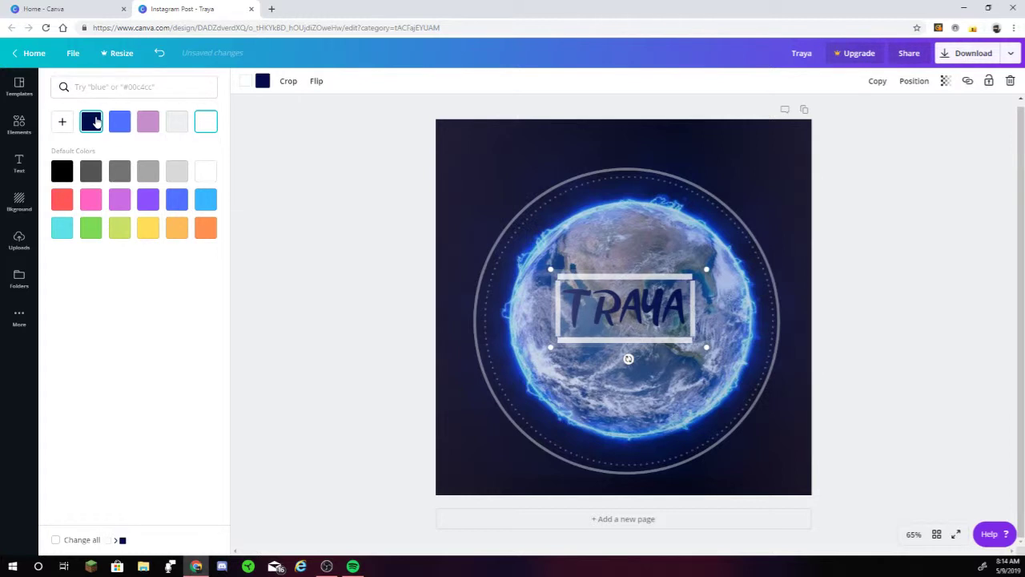
left_click(245, 81)
left_click(91, 121)
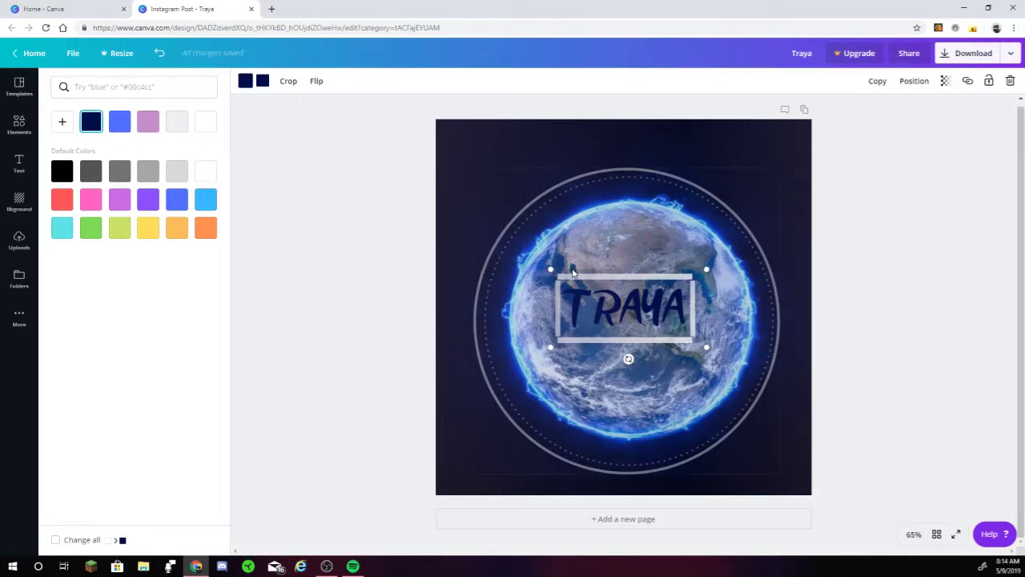
left_click_drag(578, 272, 577, 272)
left_click(395, 244)
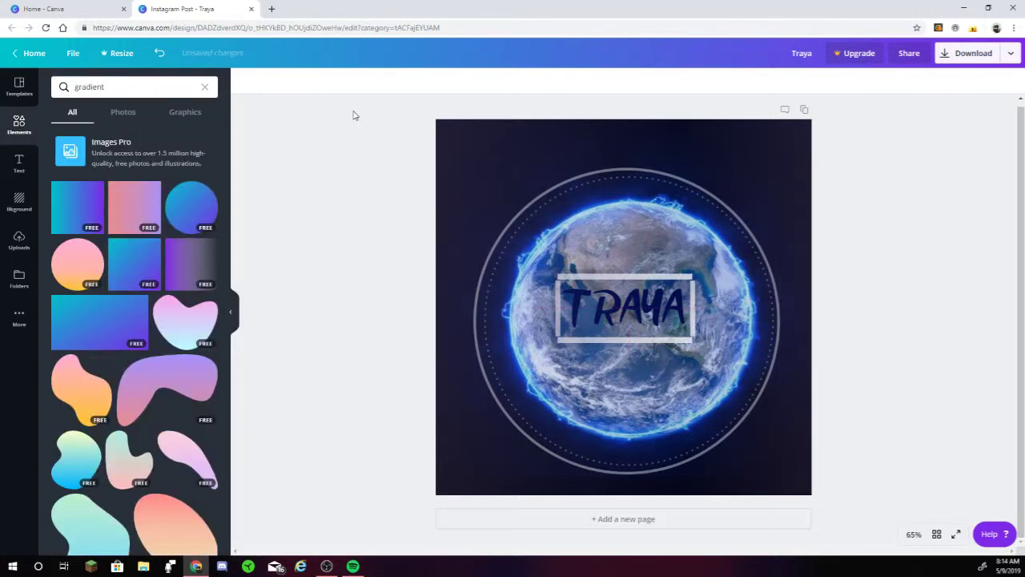
Try black for both colours of the gradient overlay on the heading
left_click(583, 269)
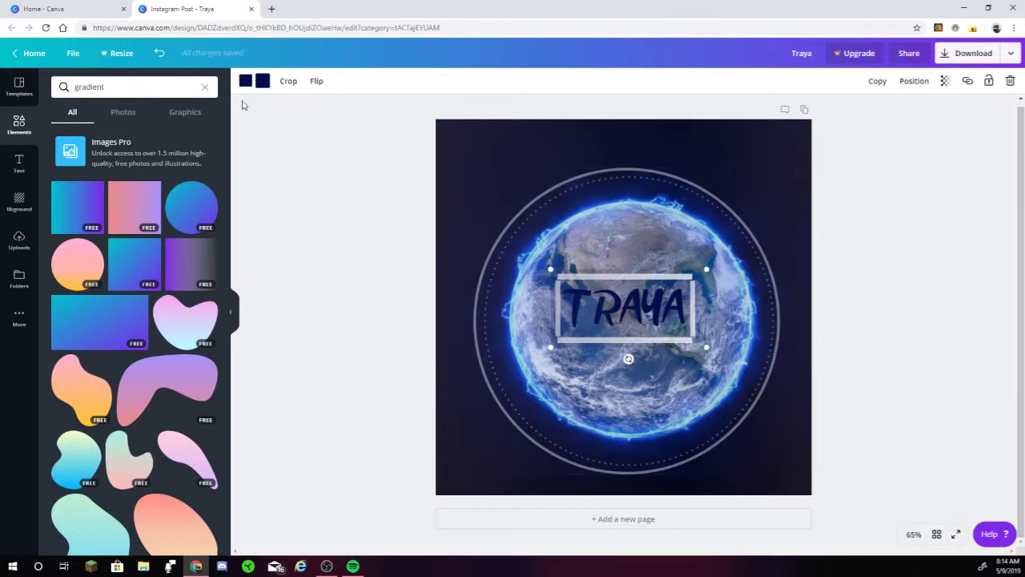
left_click(262, 81)
left_click(61, 170)
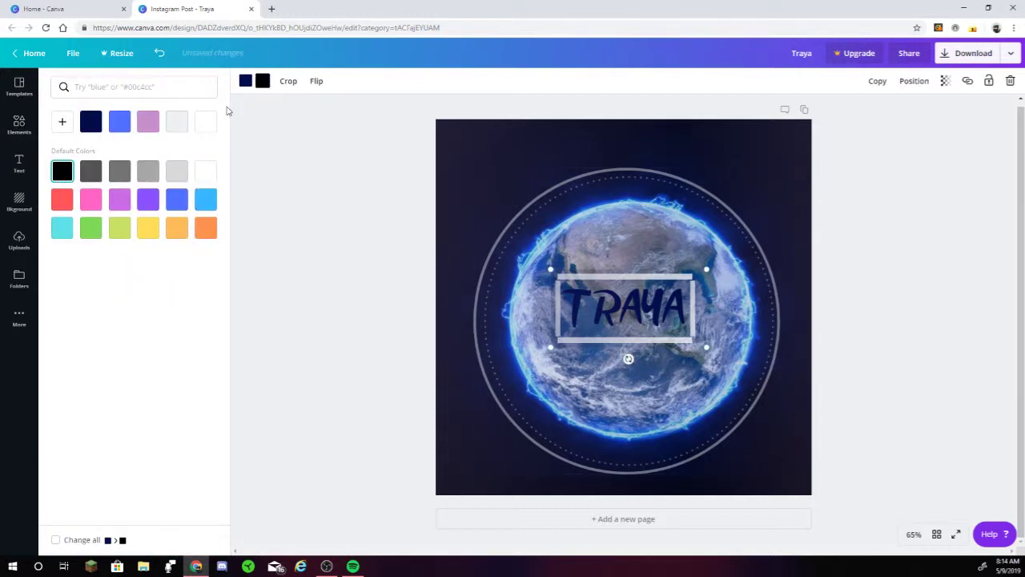
left_click(245, 83)
left_click(62, 171)
left_click(260, 240)
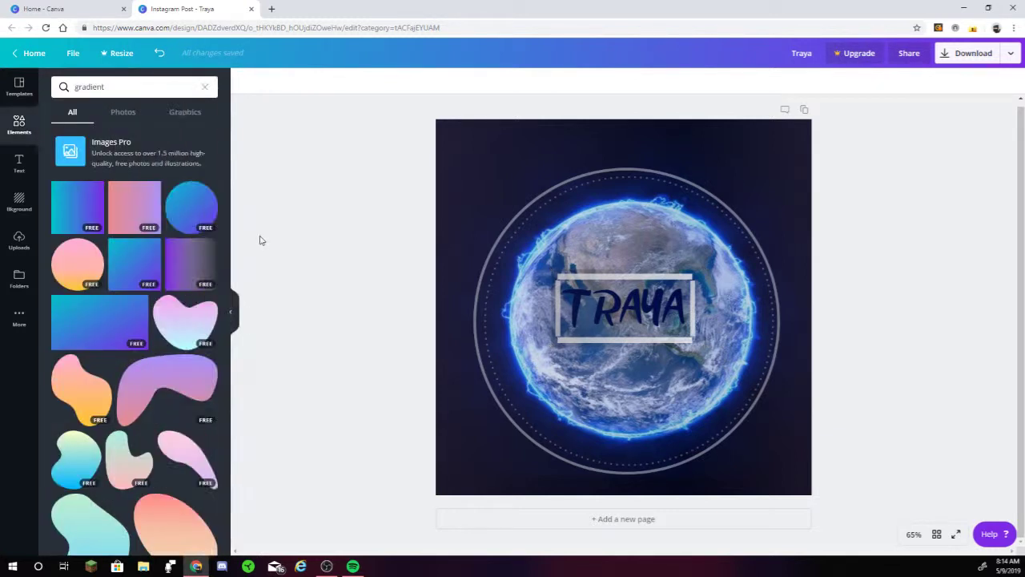
Return the heading's gradient overlay from black to dark navy blue
left_click(589, 275)
left_click(263, 82)
left_click(119, 123)
left_click(124, 126)
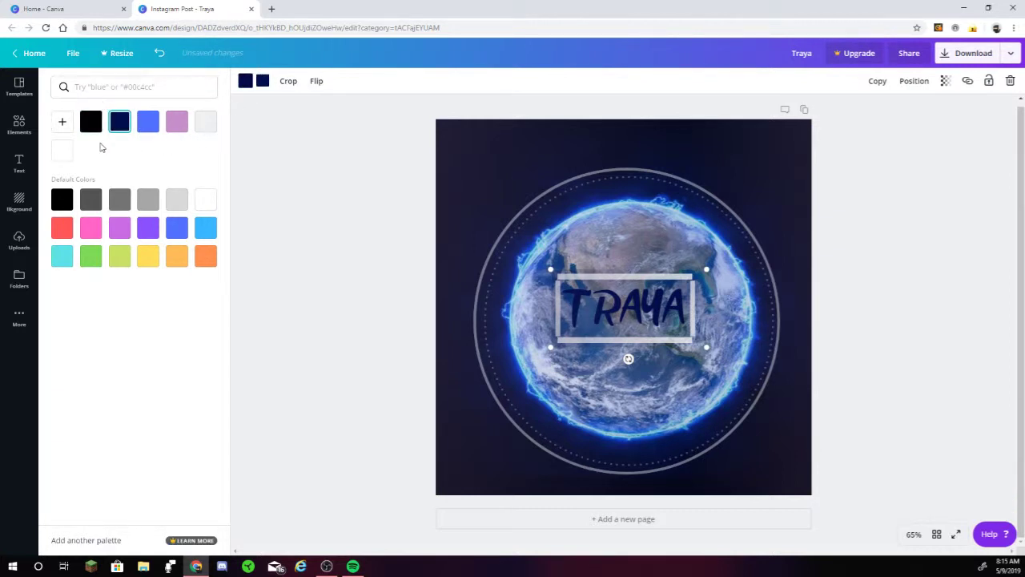
Download the finished design as a PNG and dismiss the trial offer and the download bar
left_click(982, 57)
left_click(918, 175)
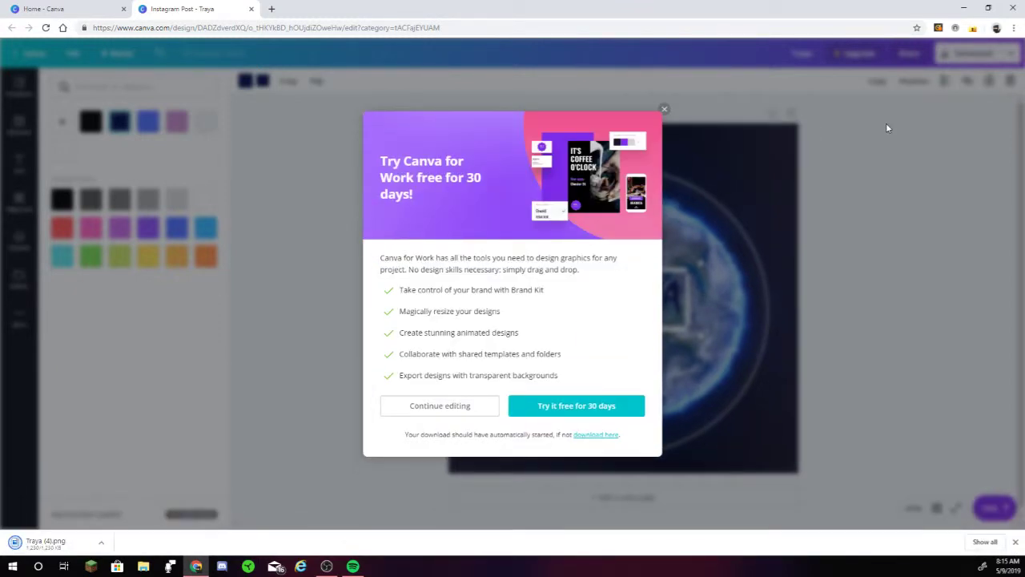
left_click(664, 108)
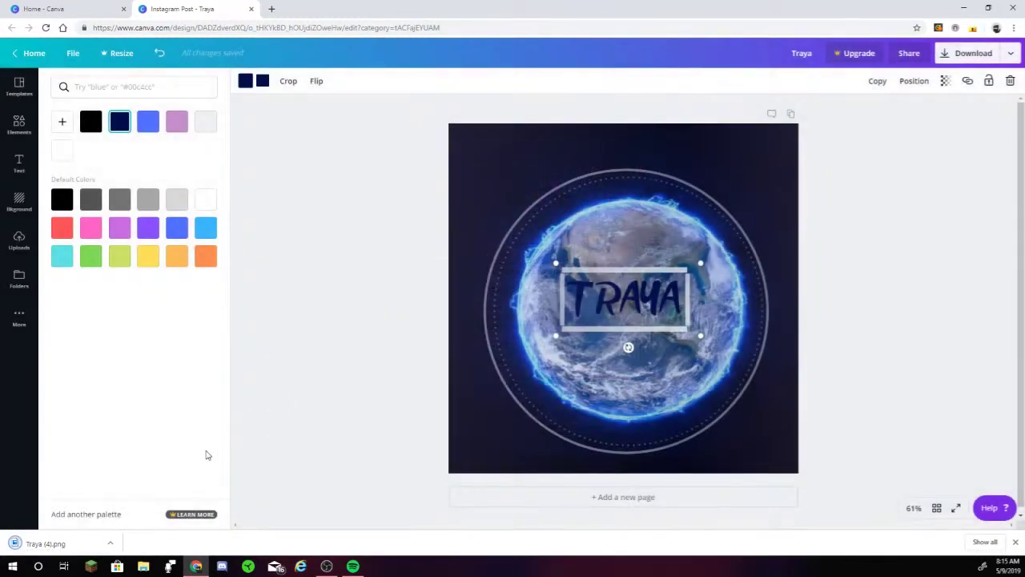
left_click(1015, 542)
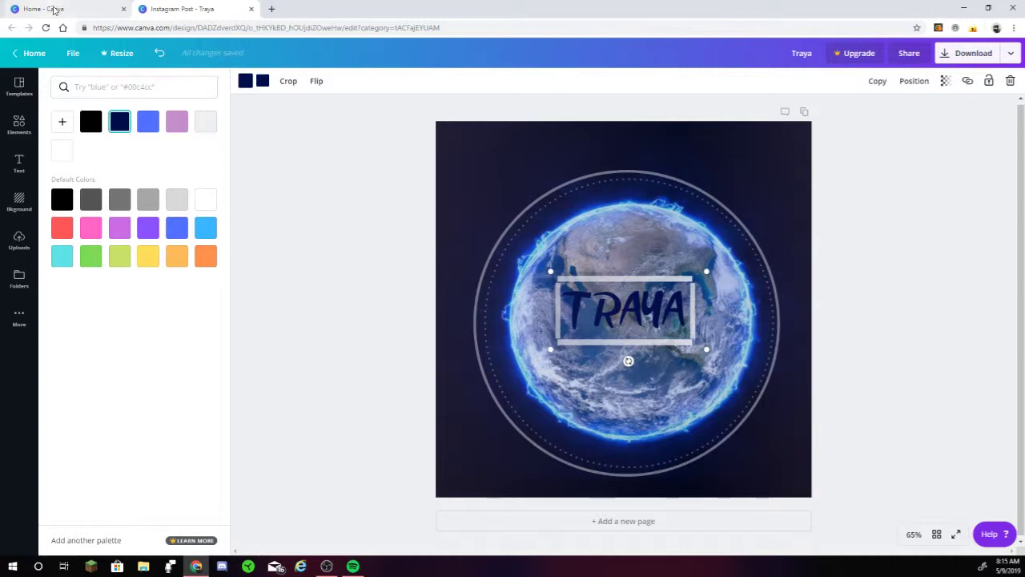
Open the earlier purple "traya" design from the Canva home page and examine its circle outline and gradient overlay
left_click(106, 5)
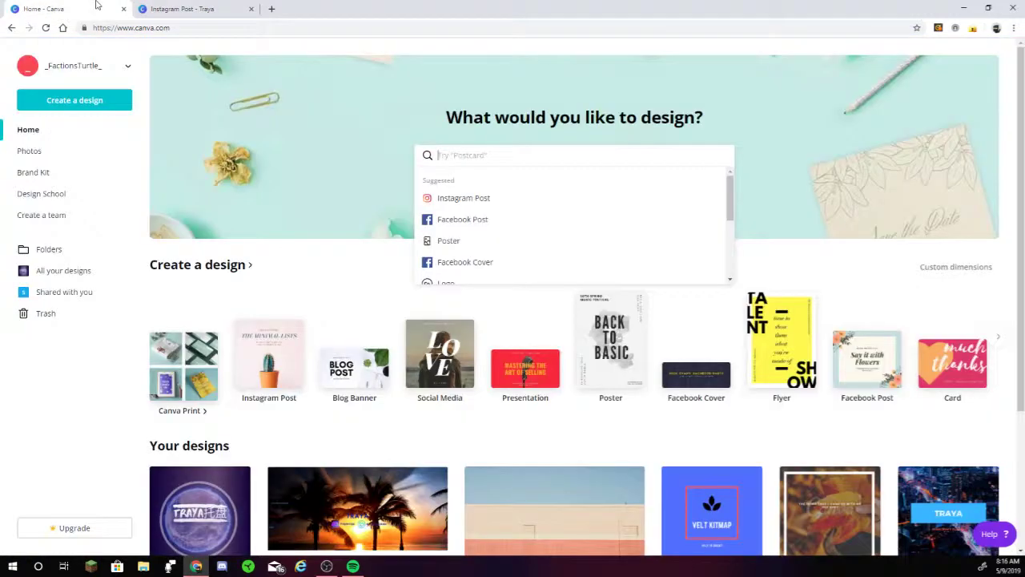
scroll(420, 320, "down", 3)
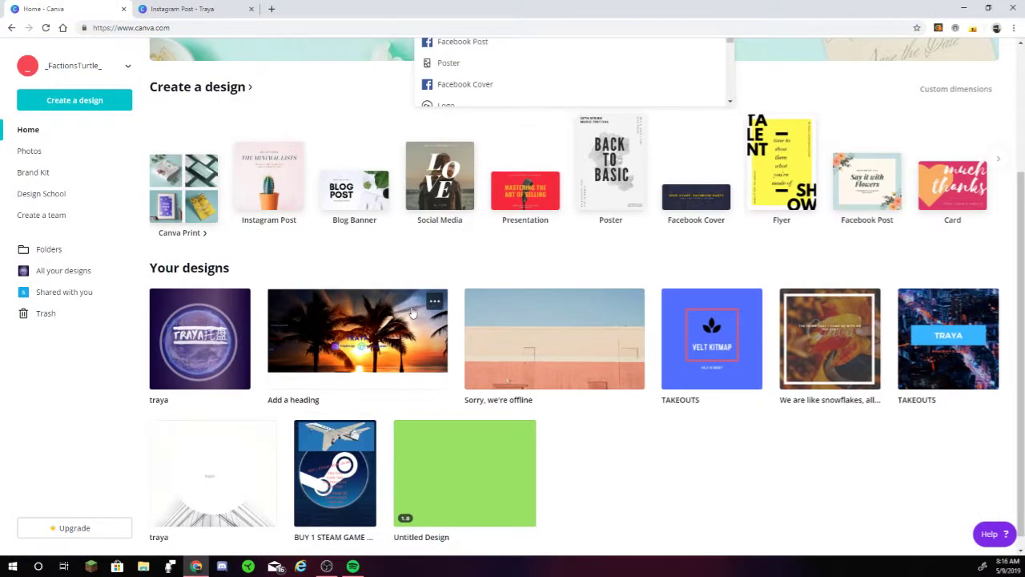
left_click(213, 343)
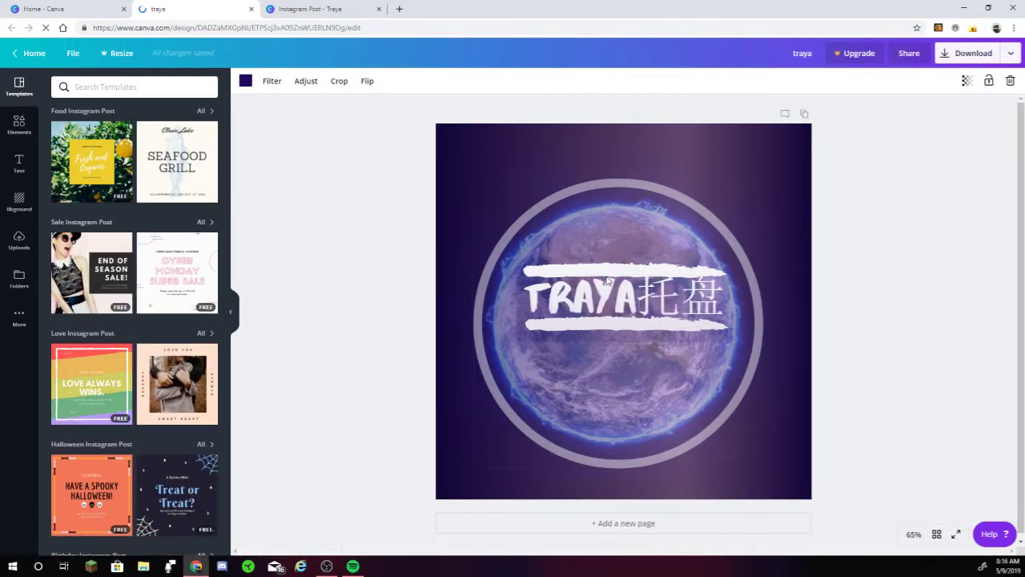
left_click(609, 278)
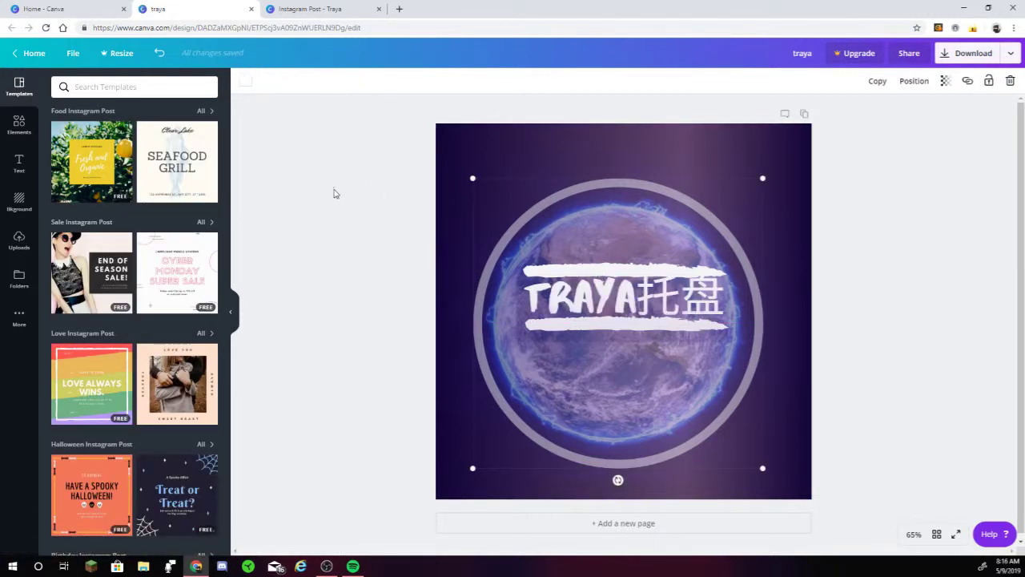
left_click(350, 226)
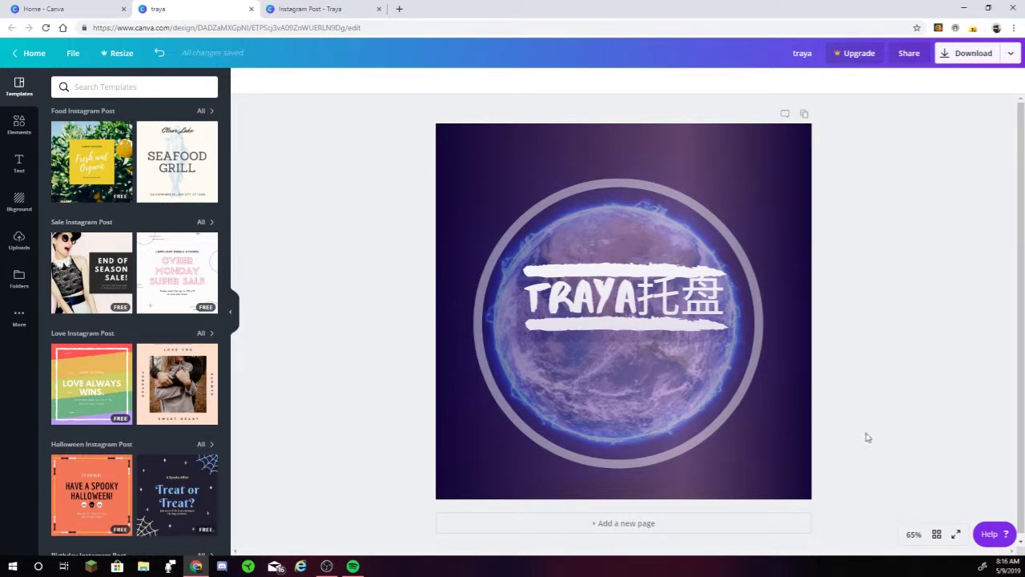
left_click(789, 438)
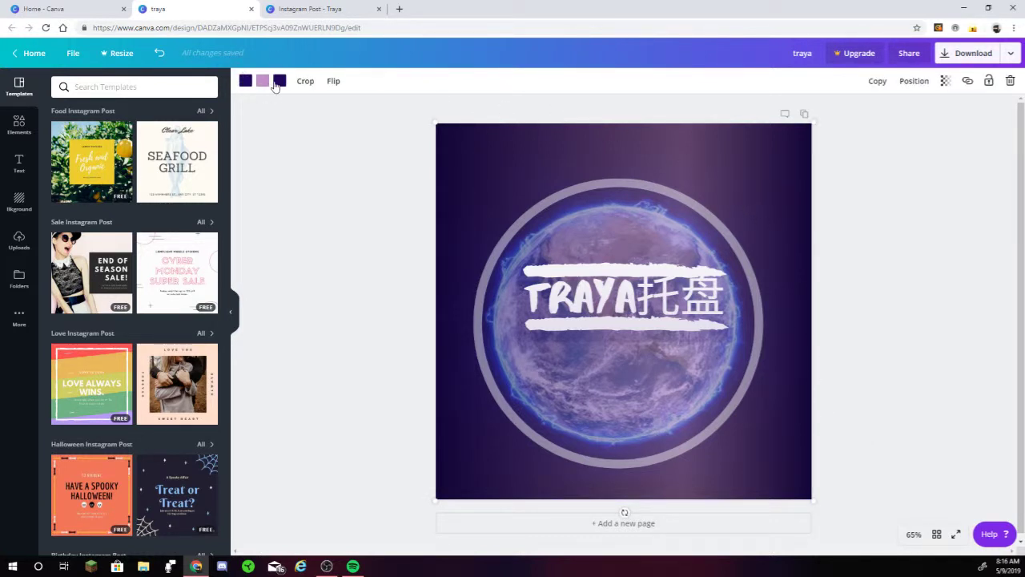
left_click(288, 140)
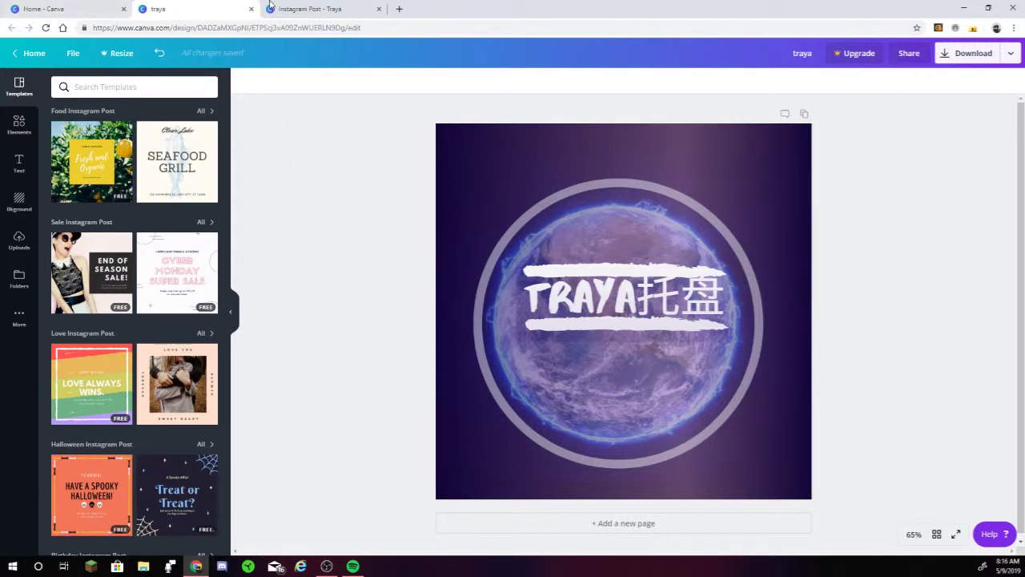
Compare the new Instagram post with the earlier "traya" design, ending on the new post
left_click(306, 10)
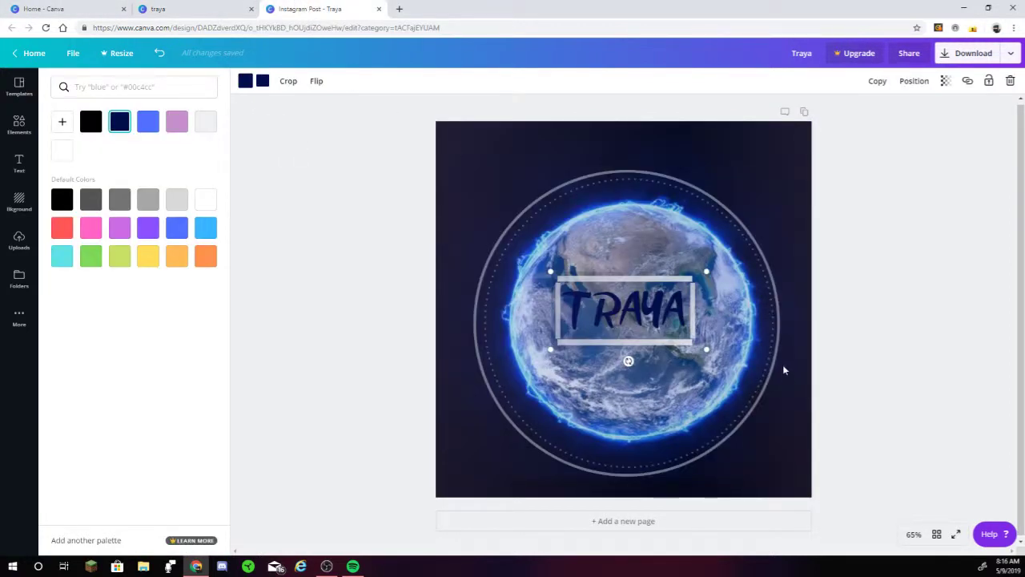
left_click(80, 9)
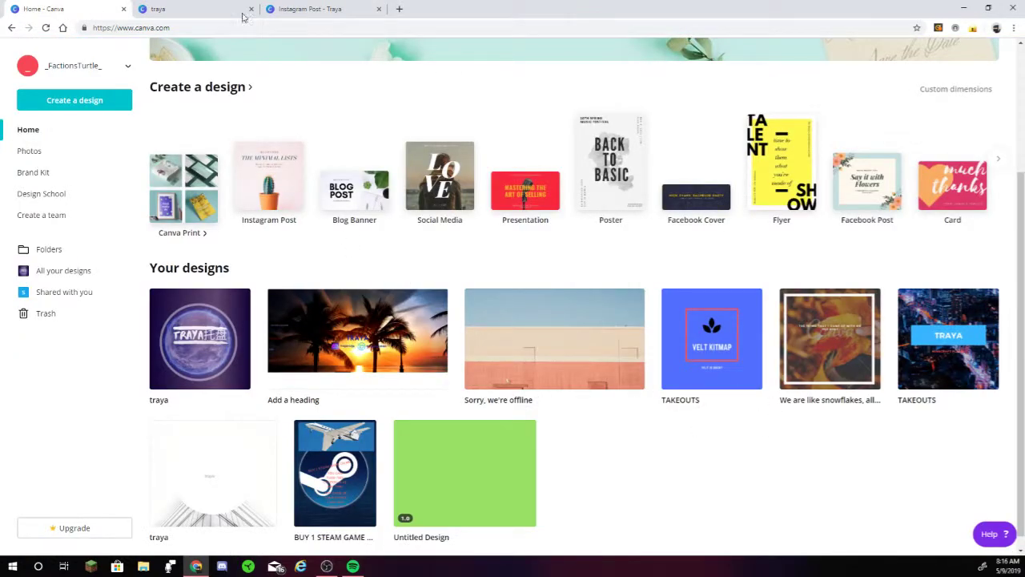
left_click(193, 9)
left_click(306, 10)
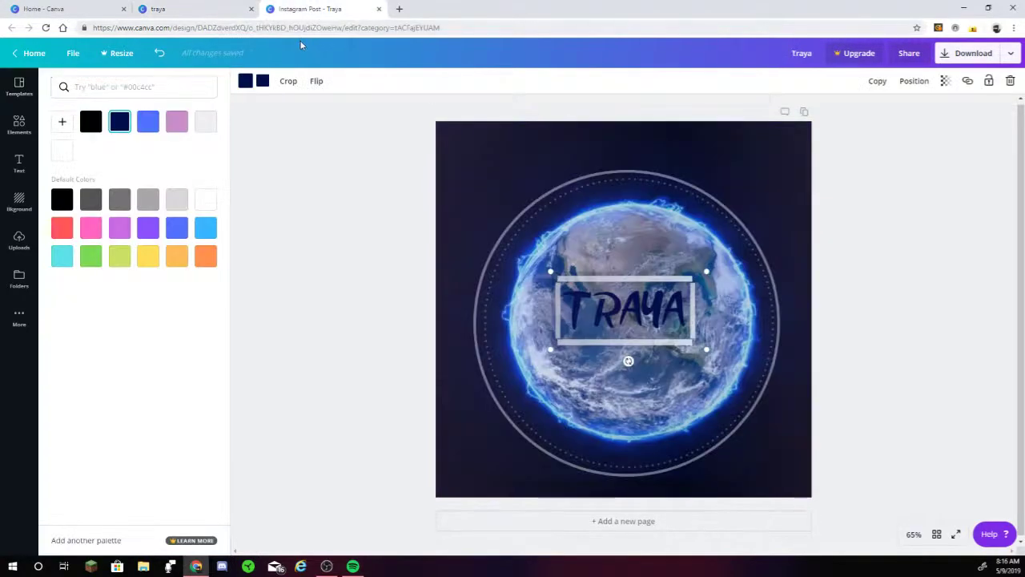